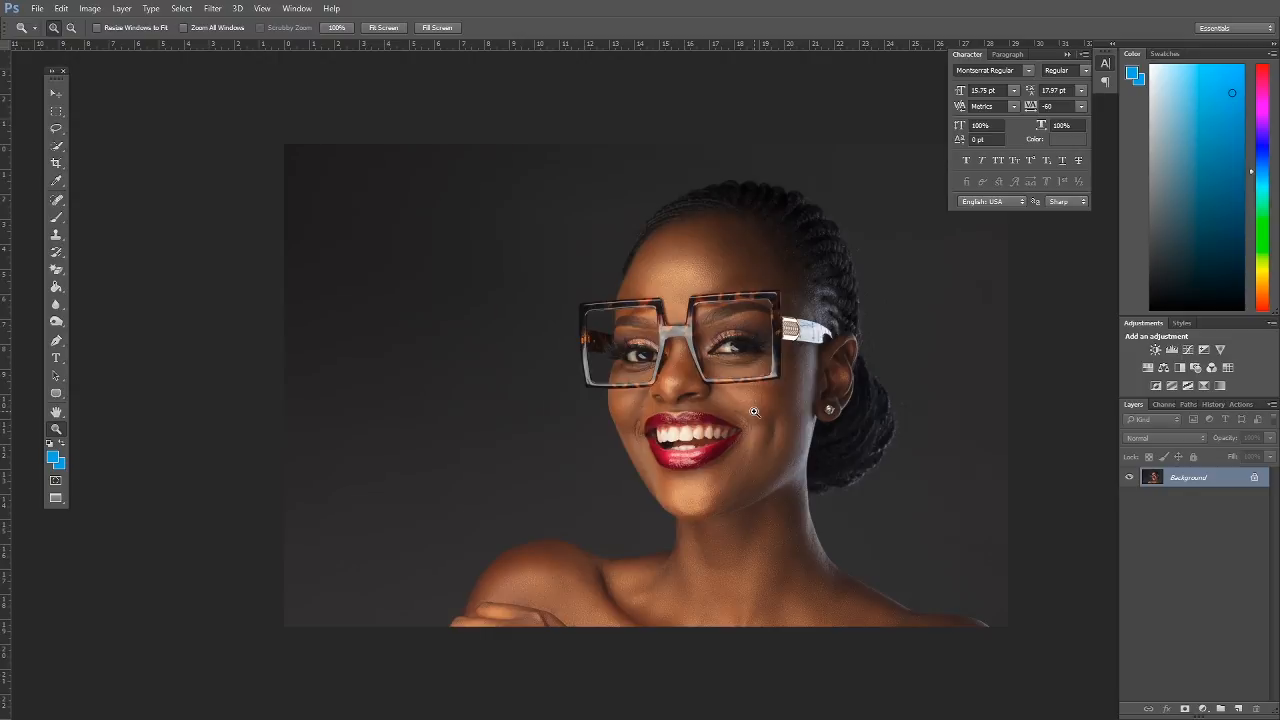
Add a Curves adjustment layer above the Background and rename it "shadows".
{"action": "left_click", "coordinate": [840, 440]}
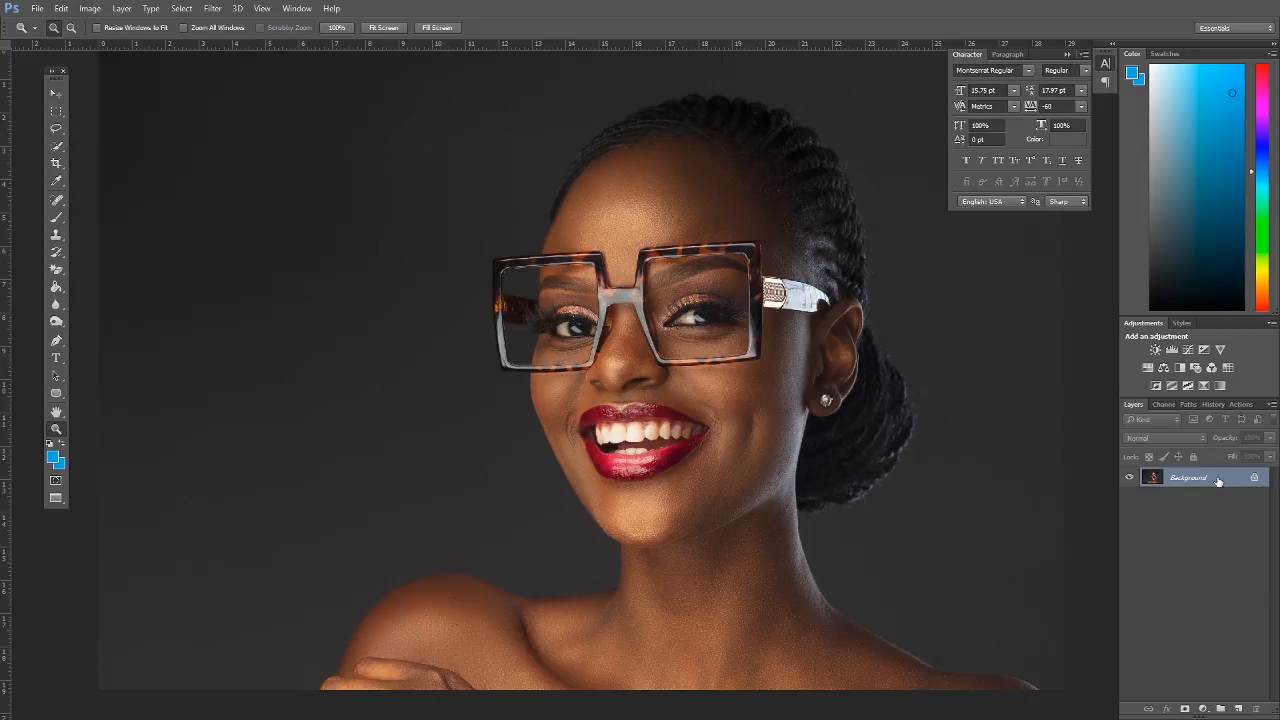
{"action": "left_click", "coordinate": [1204, 710]}
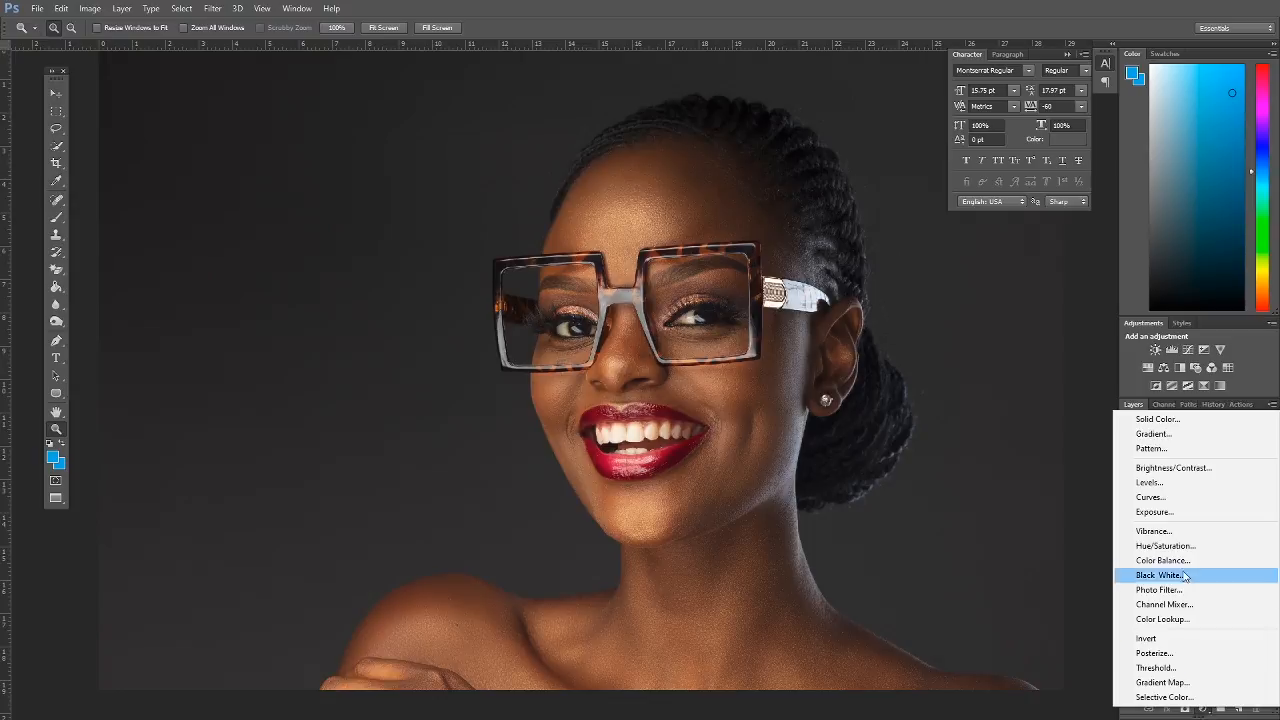
{"action": "left_click", "coordinate": [1150, 497]}
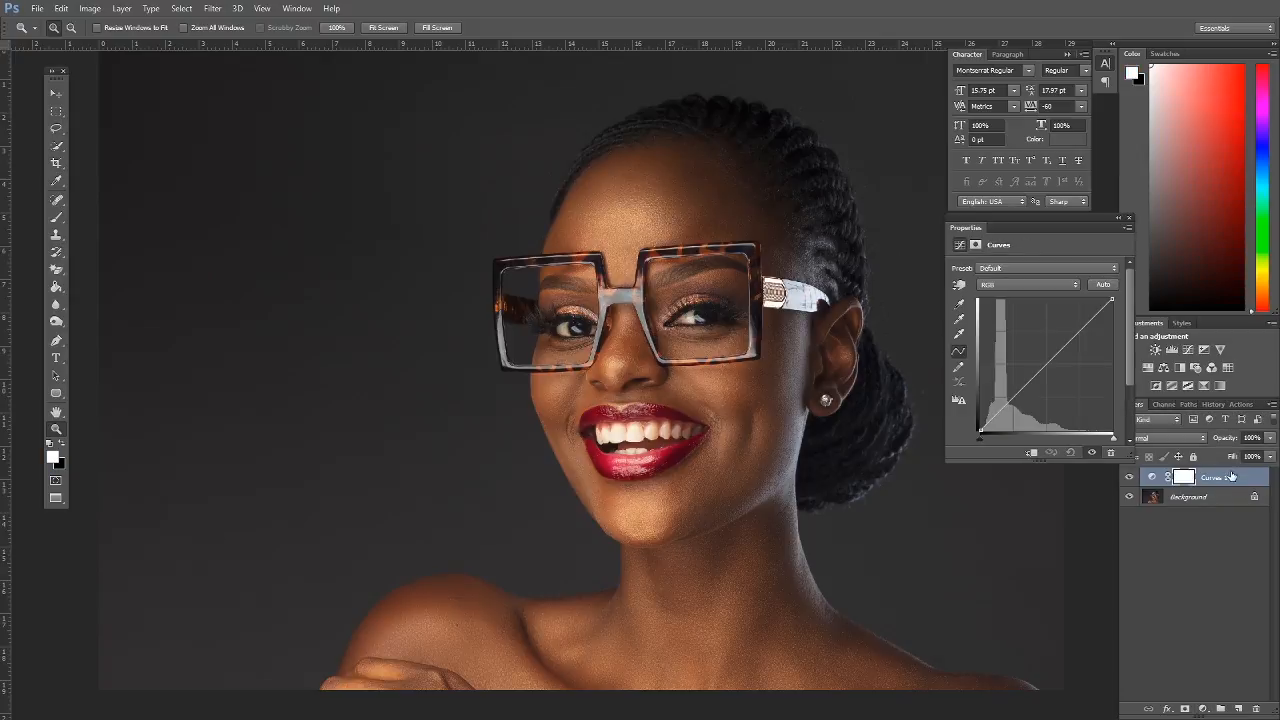
{"action": "double_click", "coordinate": [1210, 479]}
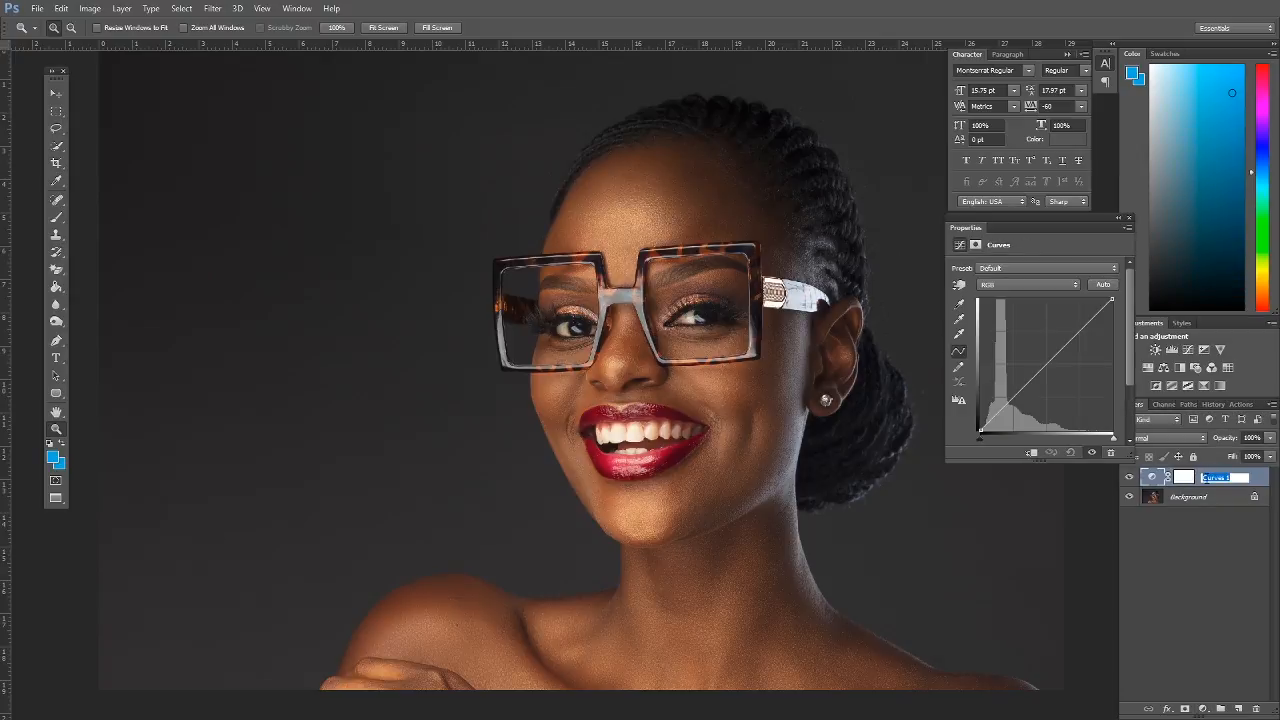
{"action": "key", "text": "BackSpace"}
{"action": "type", "text": "shadows"}
{"action": "left_click", "coordinate": [1227, 557]}
Duplicate the shadows Curves layer and rename the copy "highlights".
{"action": "left_click_drag", "start_coordinate": [1242, 484], "coordinate": [1240, 706]}
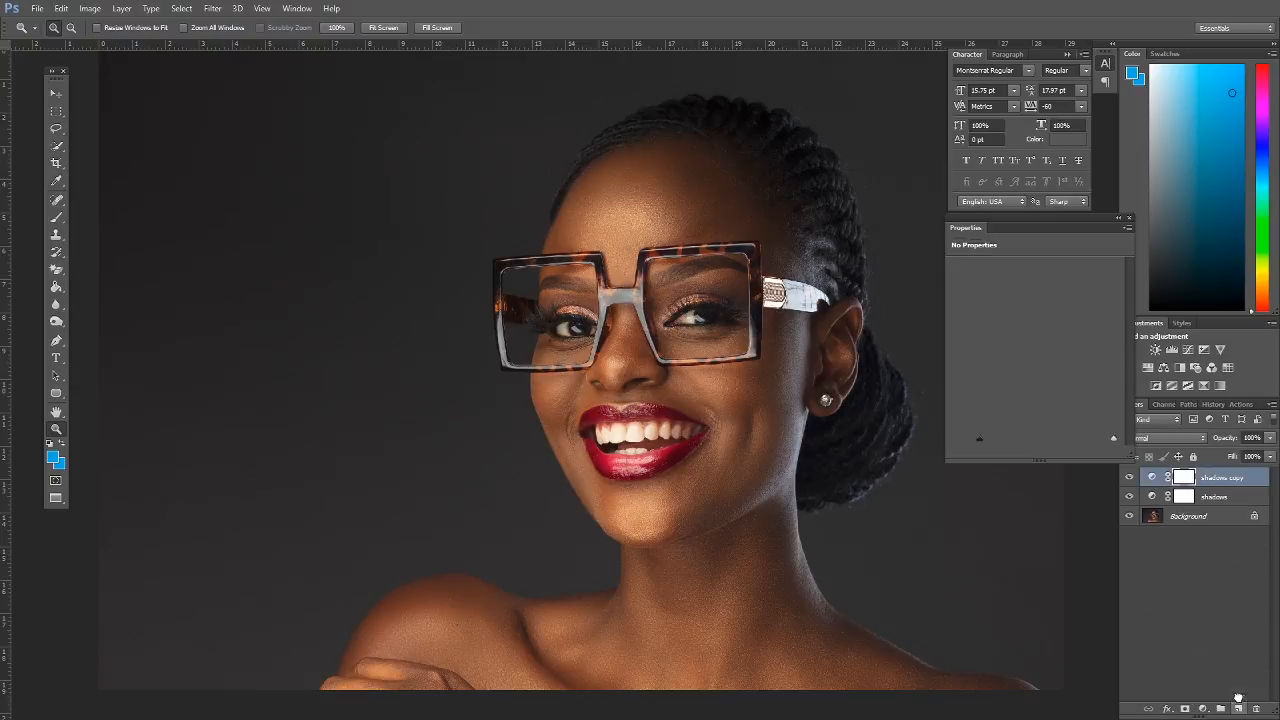
{"action": "double_click", "coordinate": [1236, 476]}
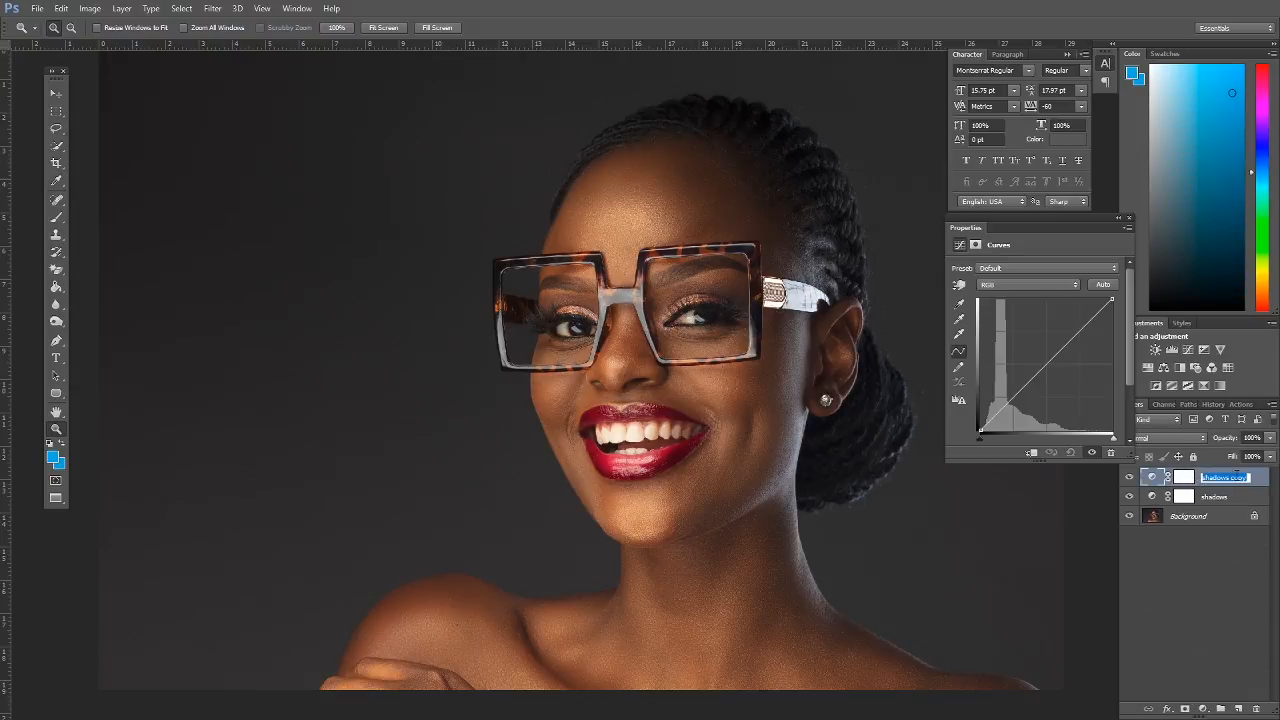
{"action": "type", "text": "highlights"}
{"action": "key", "text": "Return"}
{"action": "left_click", "coordinate": [1129, 218]}
With the highlights layer hidden, pull the shadows curve down to darken the image and invert the shadows layer's mask to black.
{"action": "left_click", "coordinate": [1131, 478]}
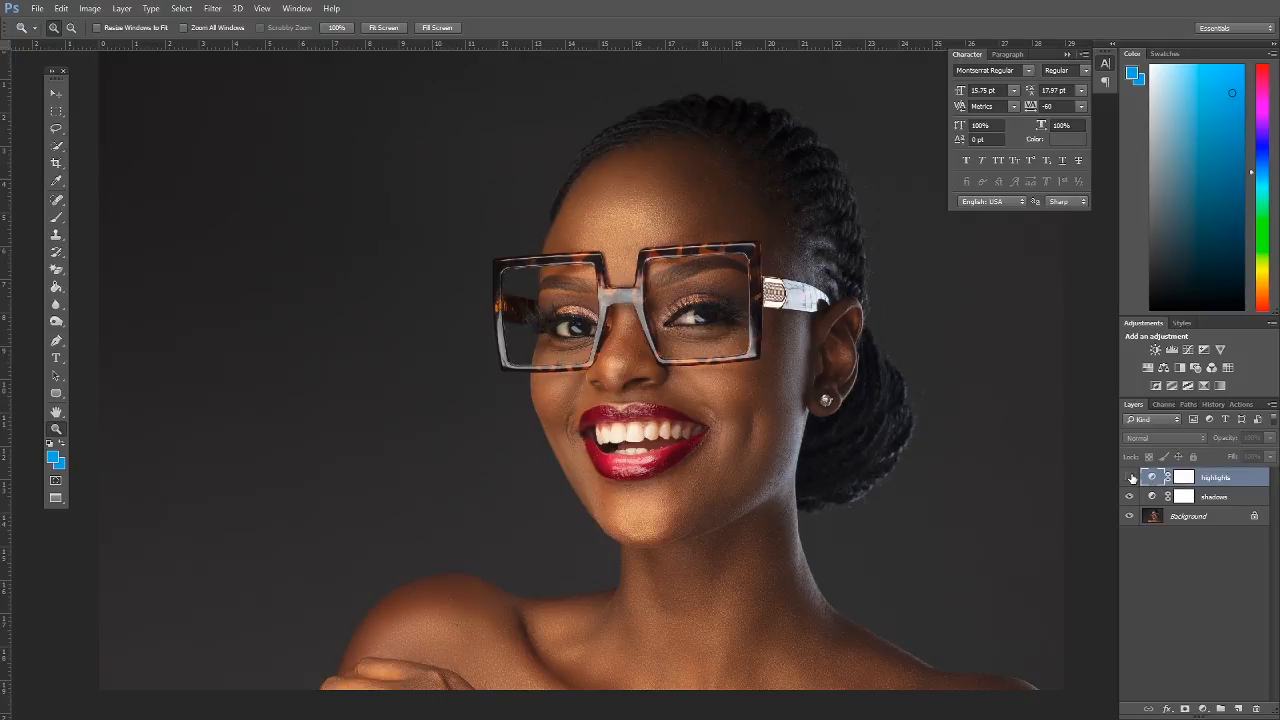
{"action": "left_click", "coordinate": [1152, 497]}
{"action": "double_click", "coordinate": [1151, 497]}
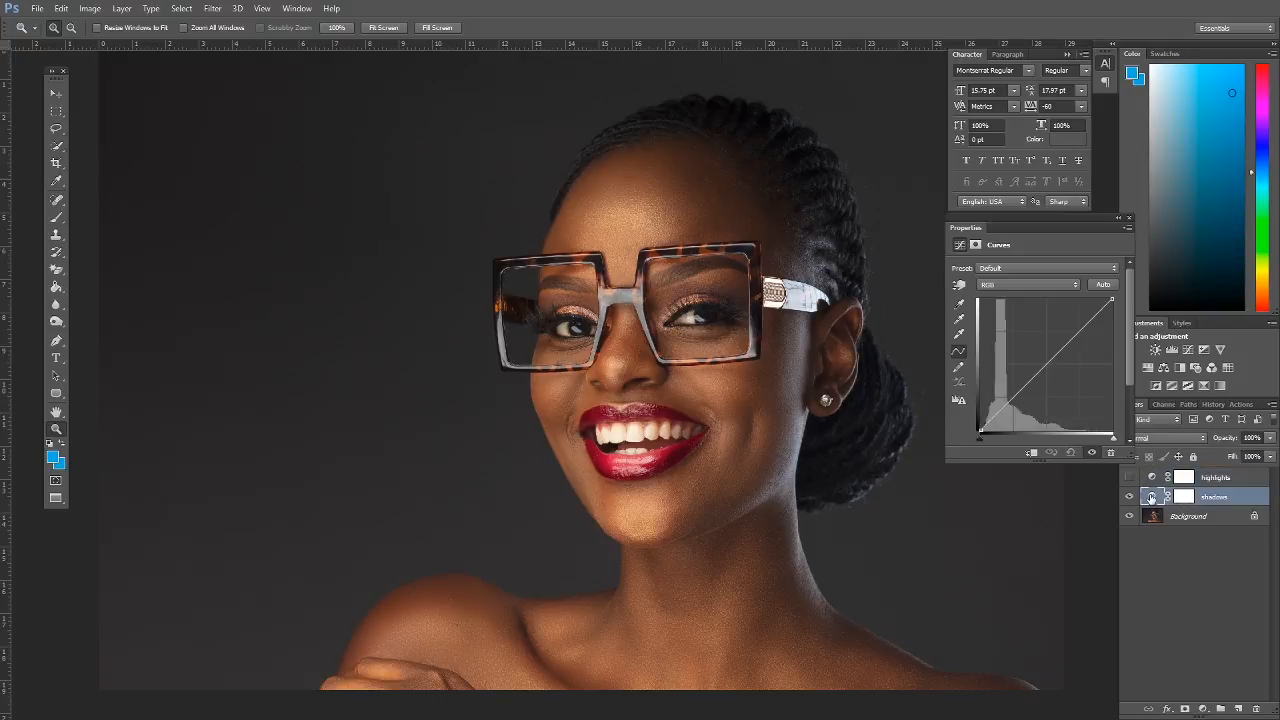
{"action": "left_click_drag", "start_coordinate": [1044, 366], "coordinate": [1066, 386]}
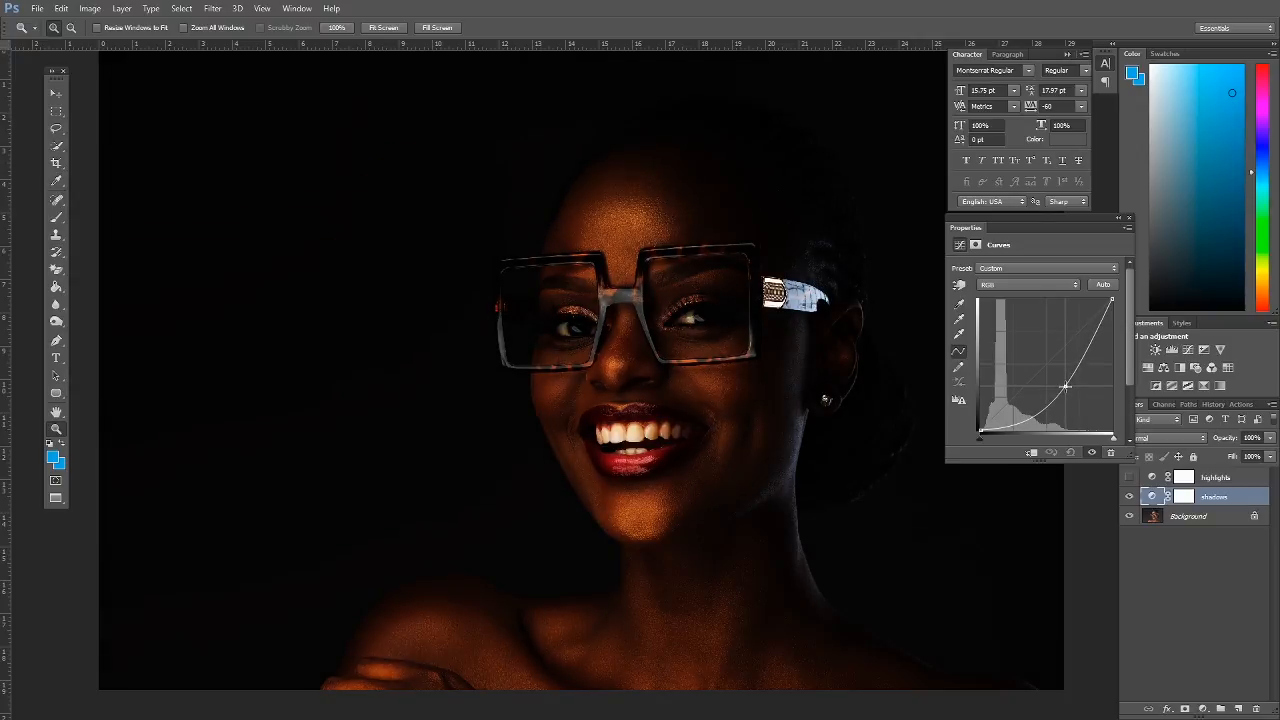
{"action": "left_click", "coordinate": [1128, 219]}
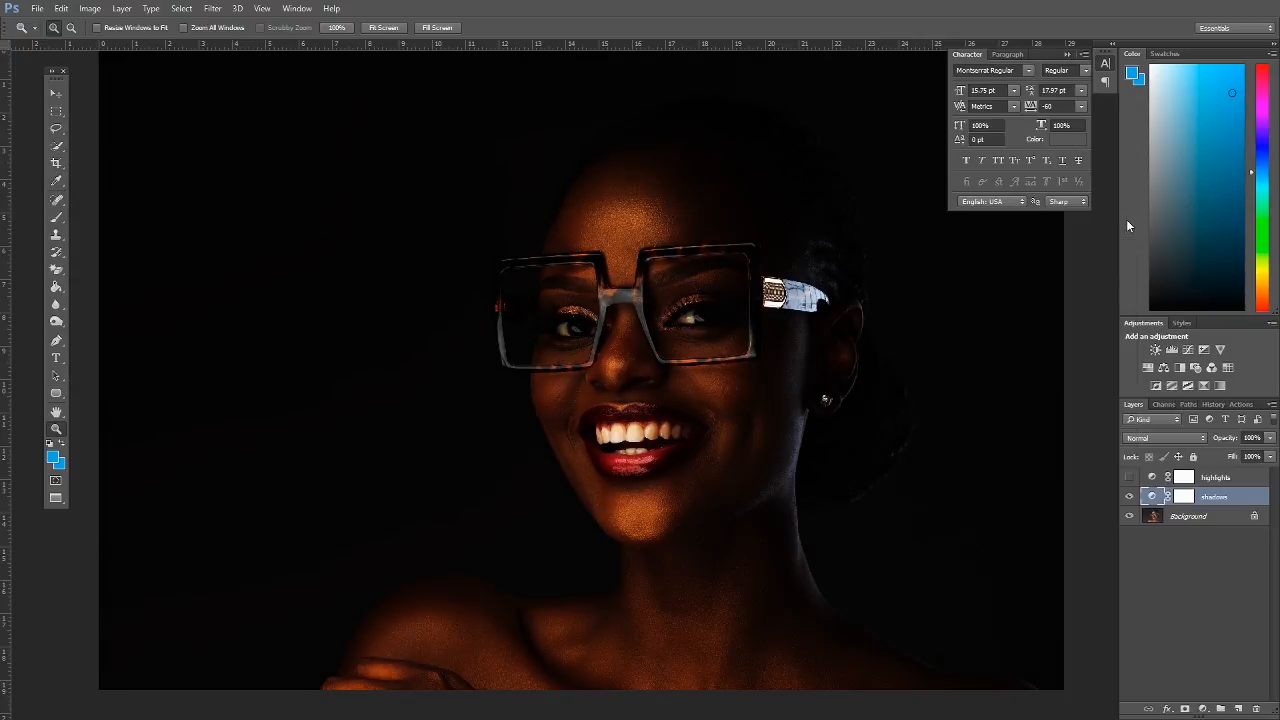
{"action": "key", "text": "d"}
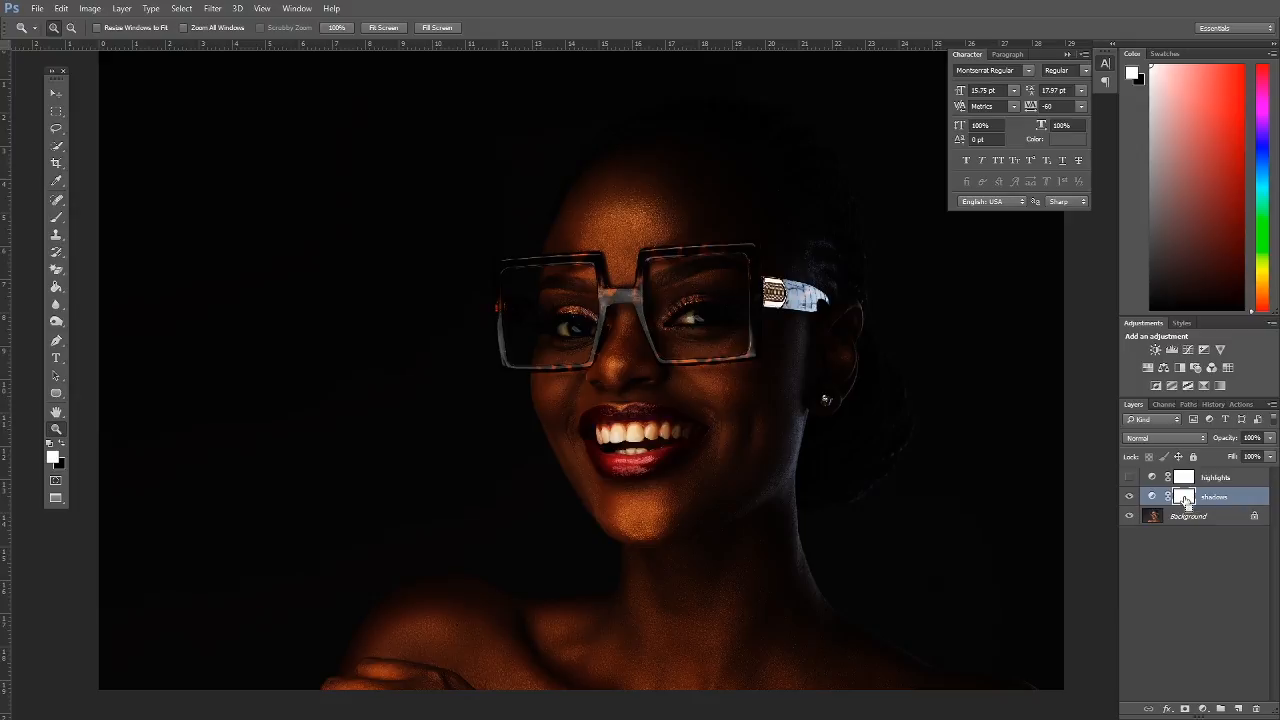
{"action": "key", "text": "ctrl+i"}
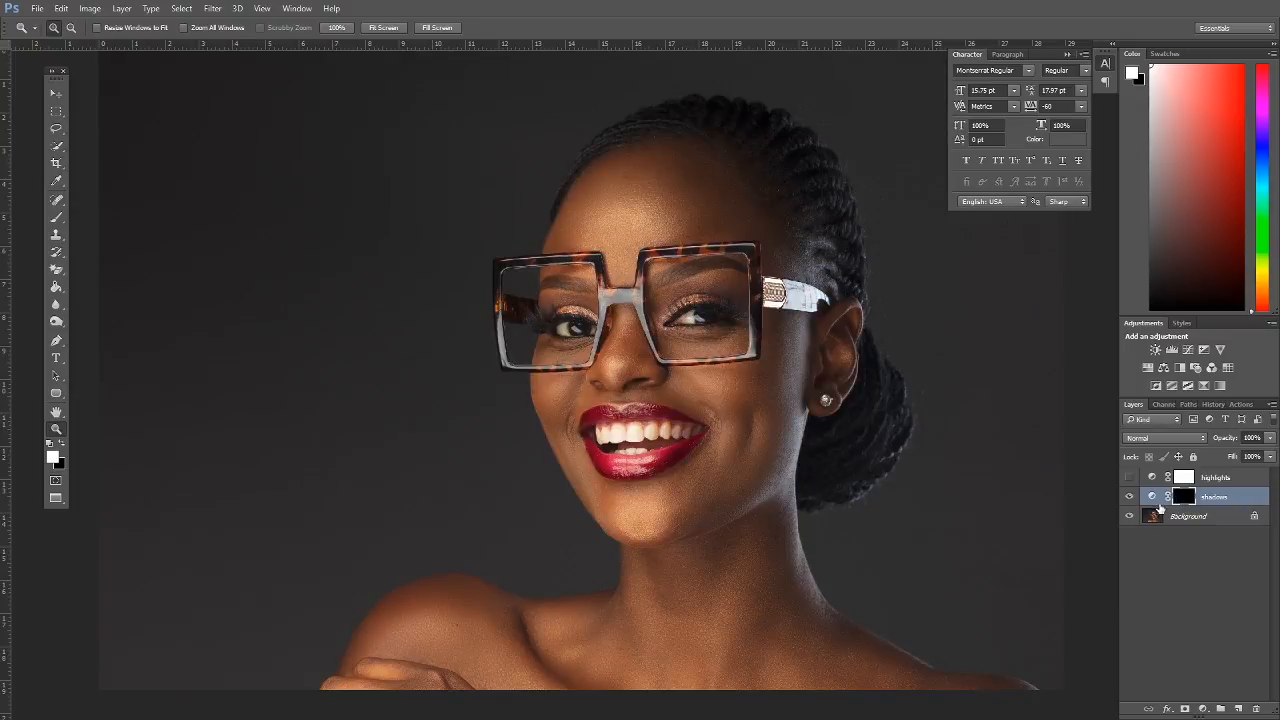
Show the highlights layer, raise its curve slightly to brighten the image, and invert its mask to black.
{"action": "left_click", "coordinate": [1180, 480]}
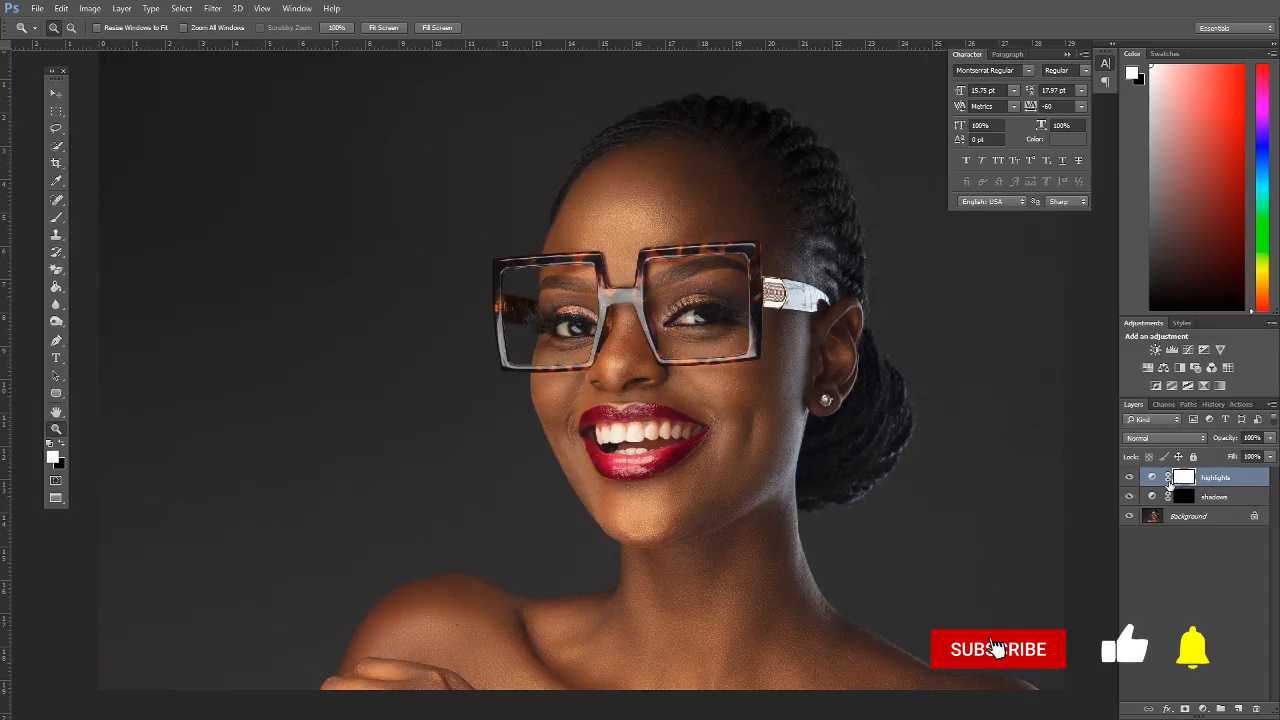
{"action": "double_click", "coordinate": [1151, 478]}
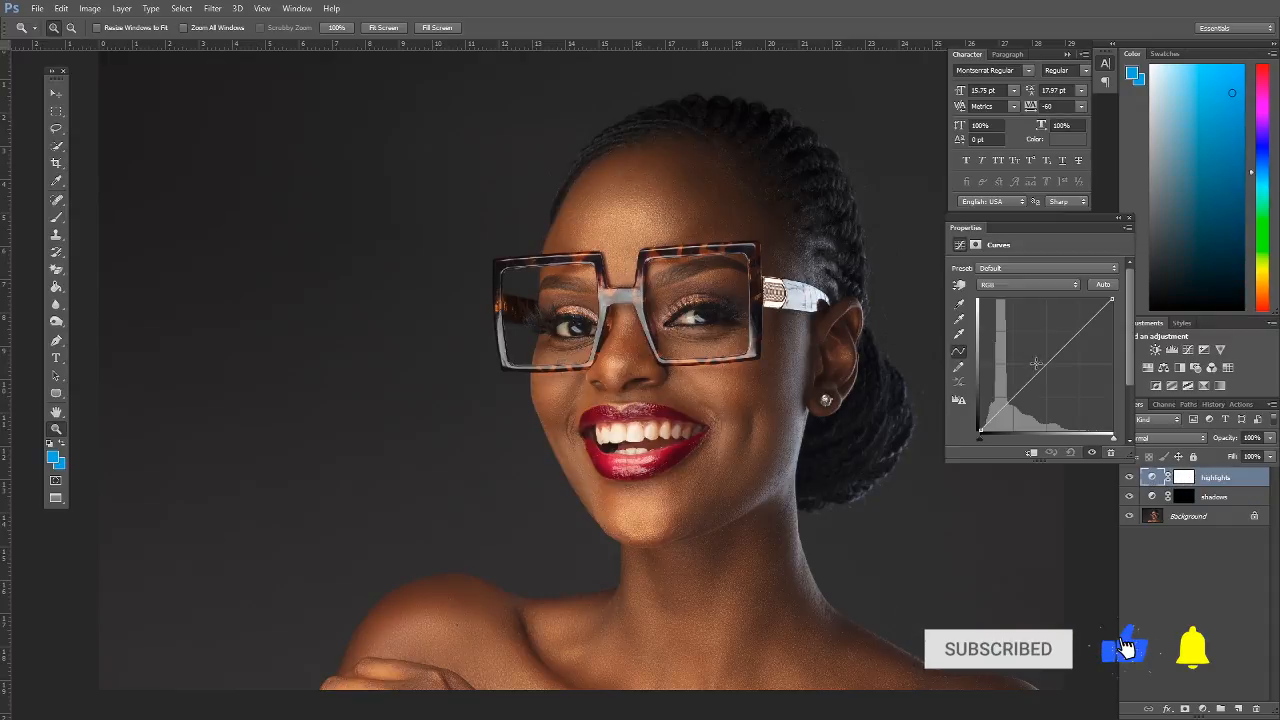
{"action": "left_click_drag", "start_coordinate": [1045, 366], "coordinate": [1024, 349]}
{"action": "left_click", "coordinate": [1129, 218]}
{"action": "left_click", "coordinate": [1183, 478]}
{"action": "key", "text": "d"}
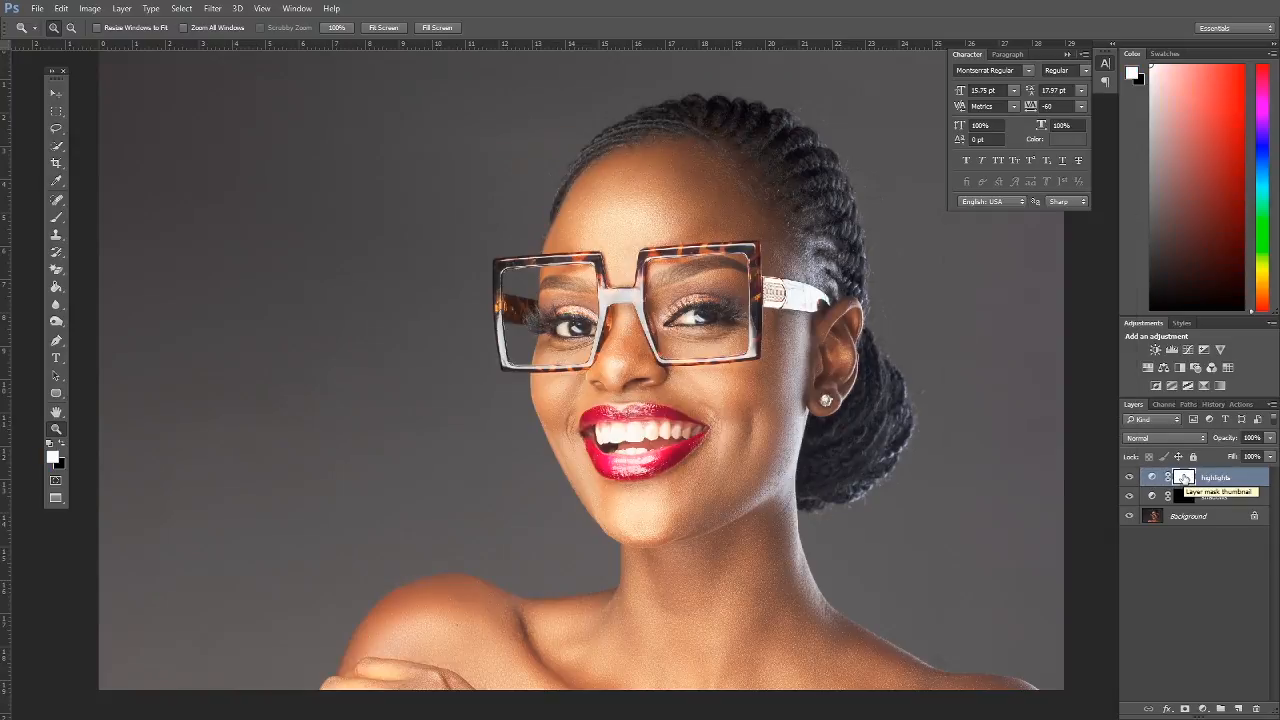
{"action": "key", "text": "ctrl+i"}
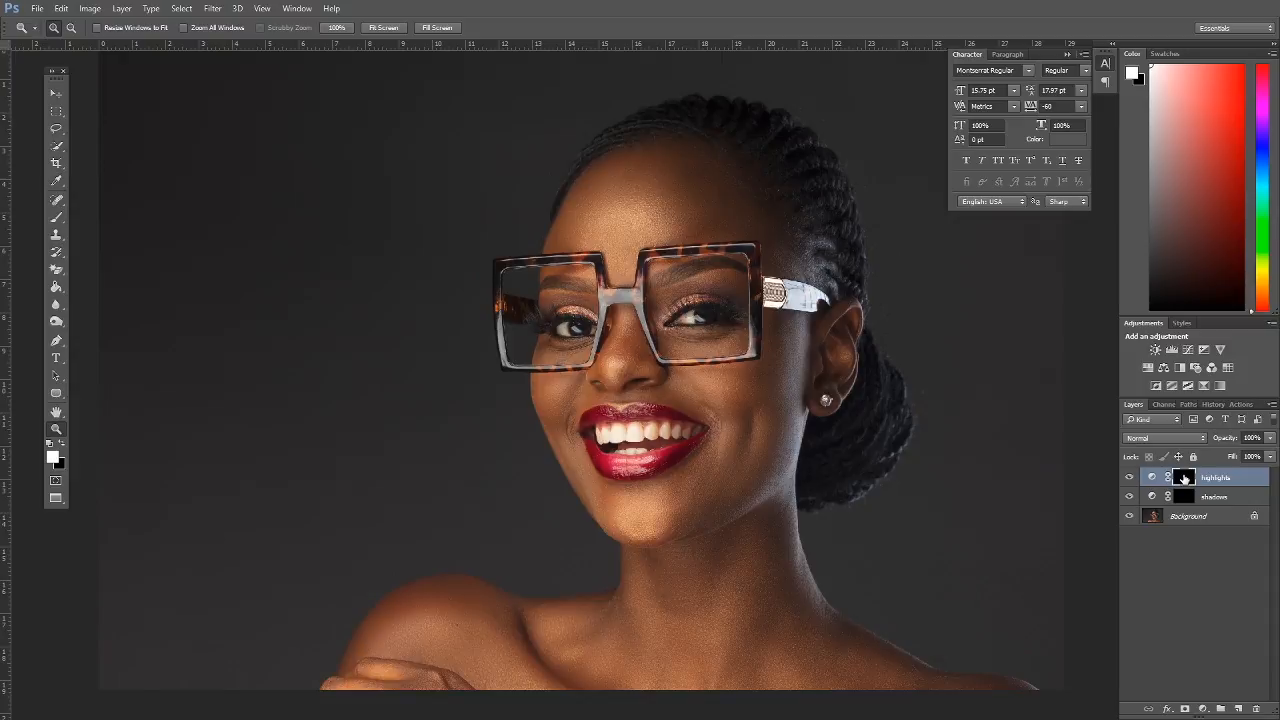
Target the shadows mask and set up a white brush at 13% opacity, 13% flow, 195 px size and 9% hardness.
{"action": "left_click", "coordinate": [1178, 497]}
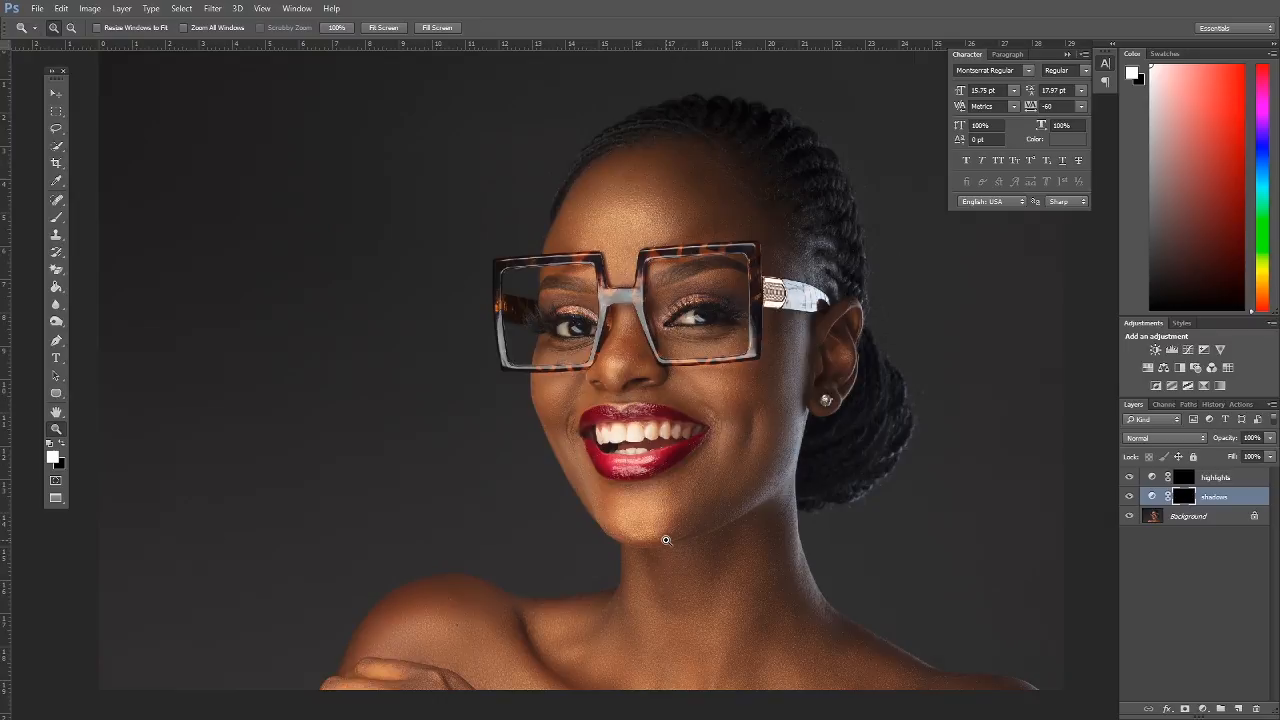
{"action": "left_click", "coordinate": [656, 326]}
{"action": "left_click", "coordinate": [656, 326]}
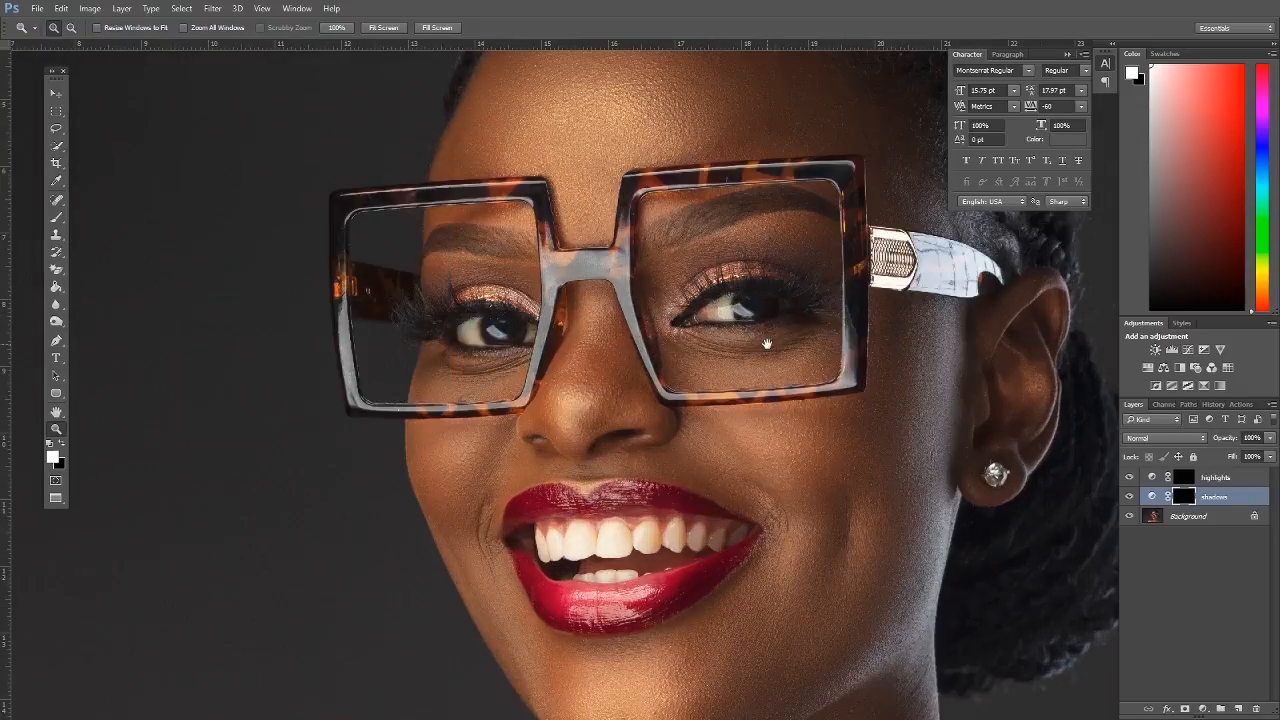
{"action": "left_click", "coordinate": [55, 219]}
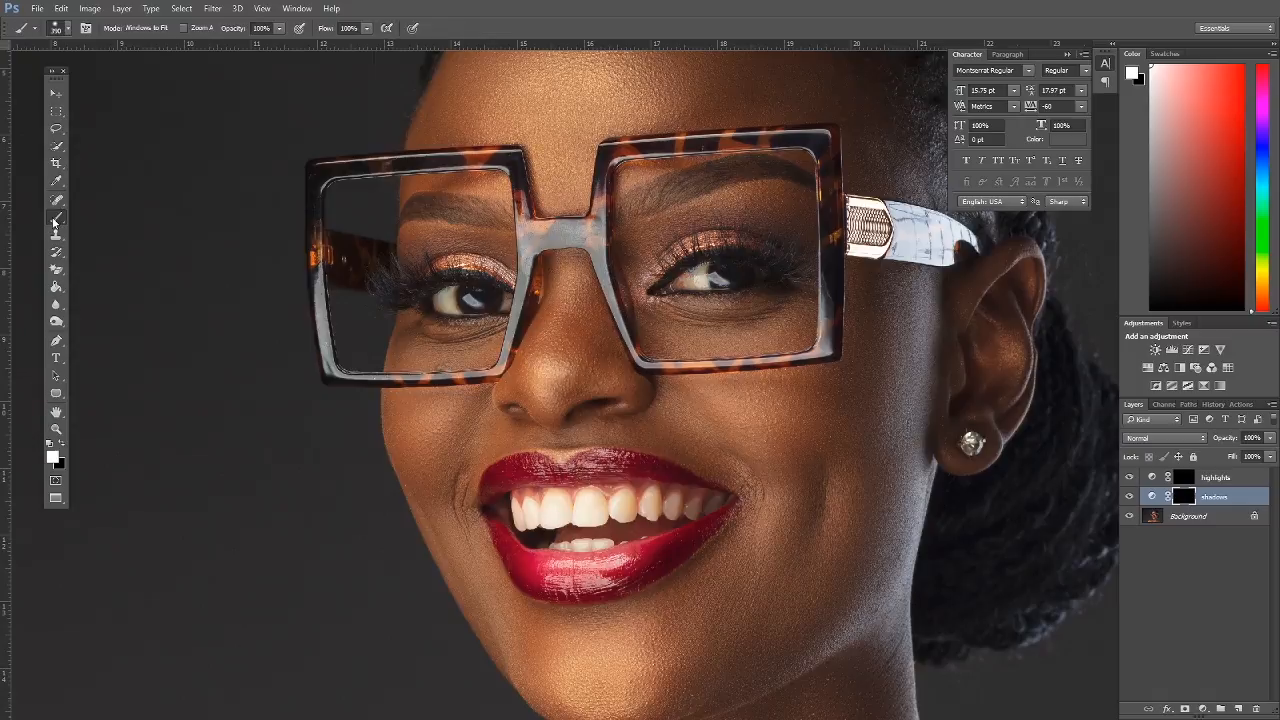
{"action": "left_click_drag", "start_coordinate": [278, 30], "coordinate": [224, 48]}
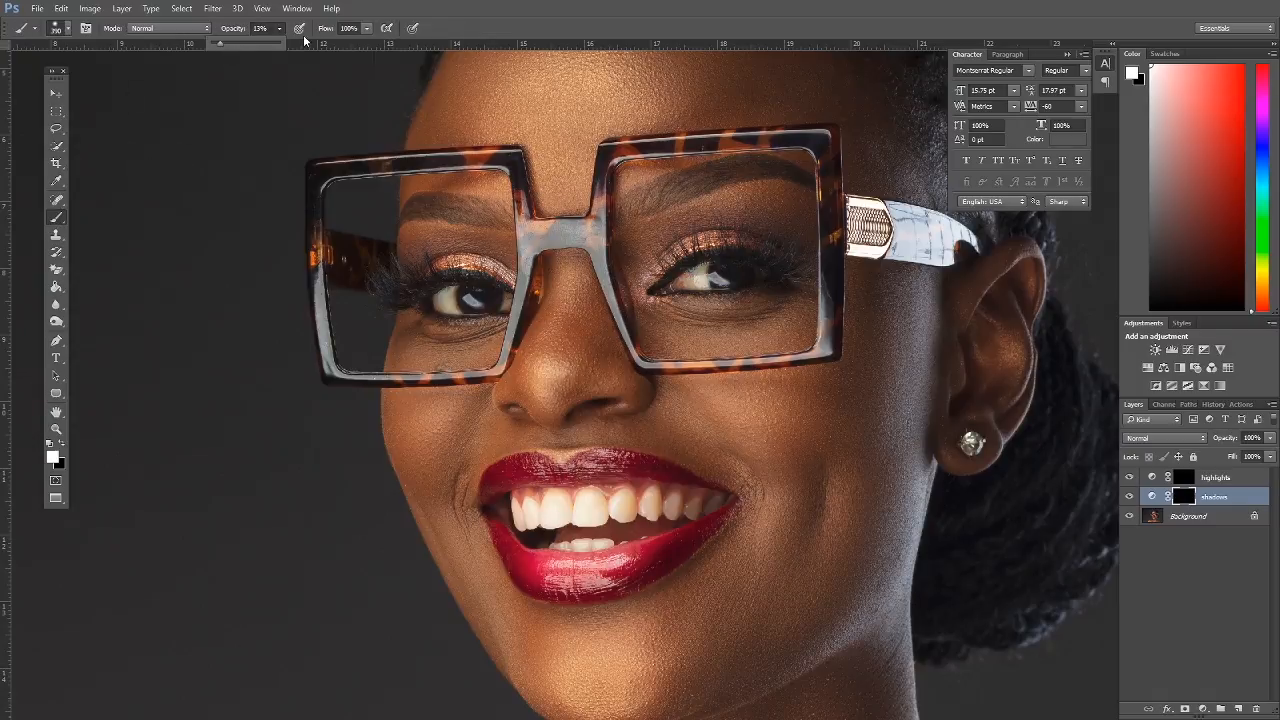
{"action": "left_click", "coordinate": [367, 29]}
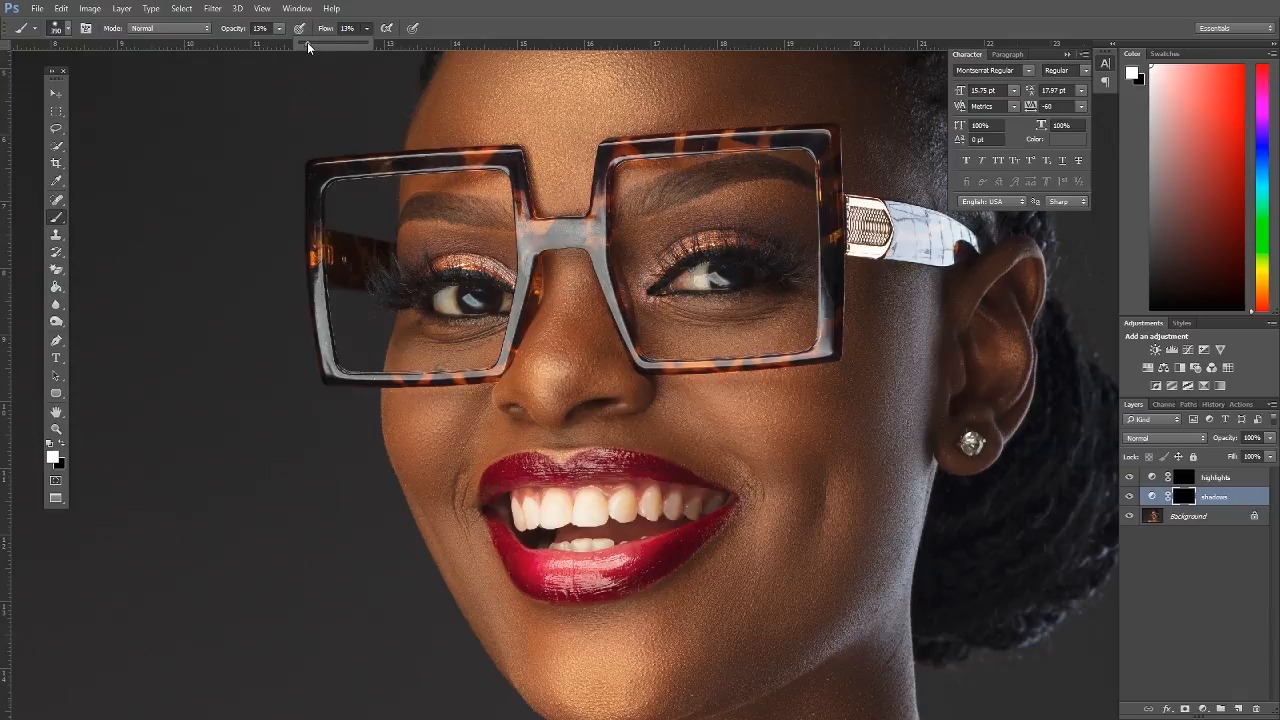
{"action": "right_click", "coordinate": [604, 302]}
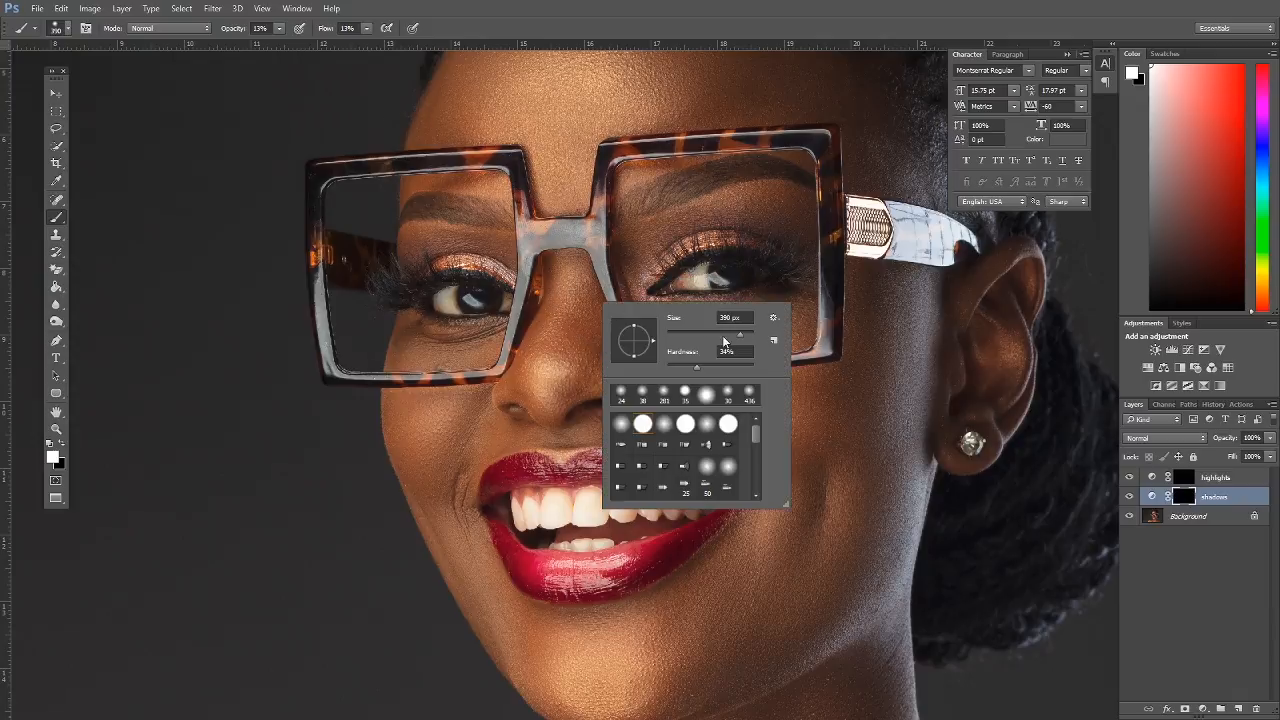
{"action": "mouse_move", "coordinate": [697, 367]}
{"action": "left_mouse_down"}
{"action": "mouse_move", "coordinate": [675, 367]}
{"action": "mouse_move", "coordinate": [731, 335]}
{"action": "left_mouse_up"}
{"action": "key", "text": "Return"}
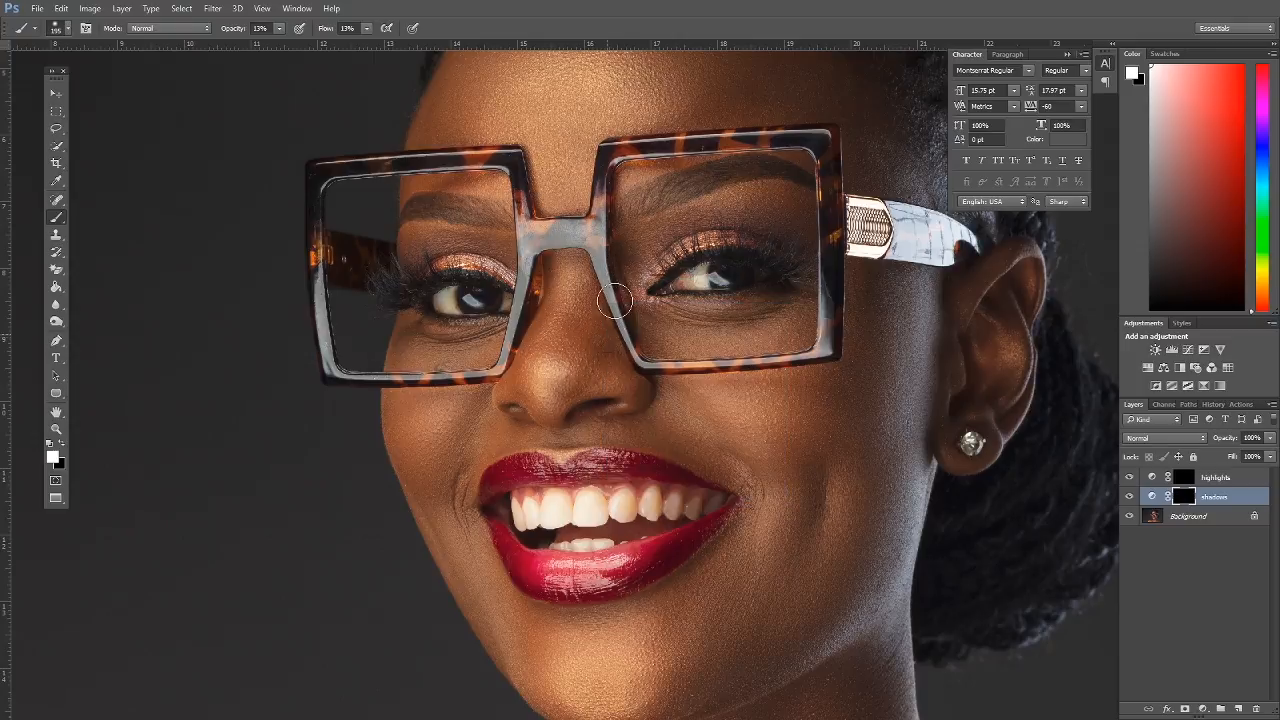
Paint shadows along the side of the nose and around the inner eye on the shadows mask, reducing the brush to 176 px.
{"action": "mouse_move", "coordinate": [592, 367]}
{"action": "left_mouse_down"}
{"action": "mouse_move", "coordinate": [608, 264]}
{"action": "mouse_move", "coordinate": [577, 381]}
{"action": "mouse_move", "coordinate": [597, 306]}
{"action": "mouse_move", "coordinate": [631, 267]}
{"action": "mouse_move", "coordinate": [613, 256]}
{"action": "mouse_move", "coordinate": [585, 354]}
{"action": "mouse_move", "coordinate": [608, 236]}
{"action": "left_mouse_up"}
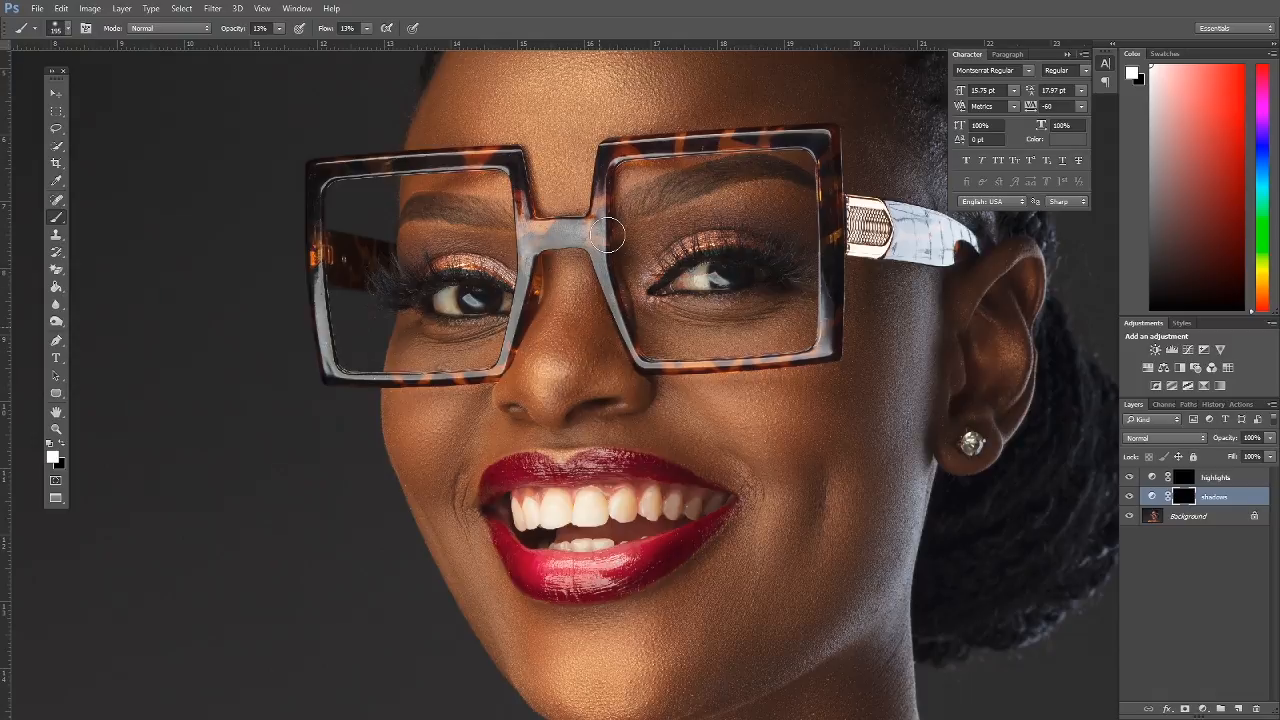
{"action": "right_click", "coordinate": [660, 286]}
{"action": "left_click", "coordinate": [757, 314]}
{"action": "left_click", "coordinate": [653, 288]}
{"action": "left_click_drag", "start_coordinate": [638, 312], "coordinate": [596, 282]}
{"action": "right_click", "coordinate": [565, 236]}
{"action": "left_click", "coordinate": [582, 225]}
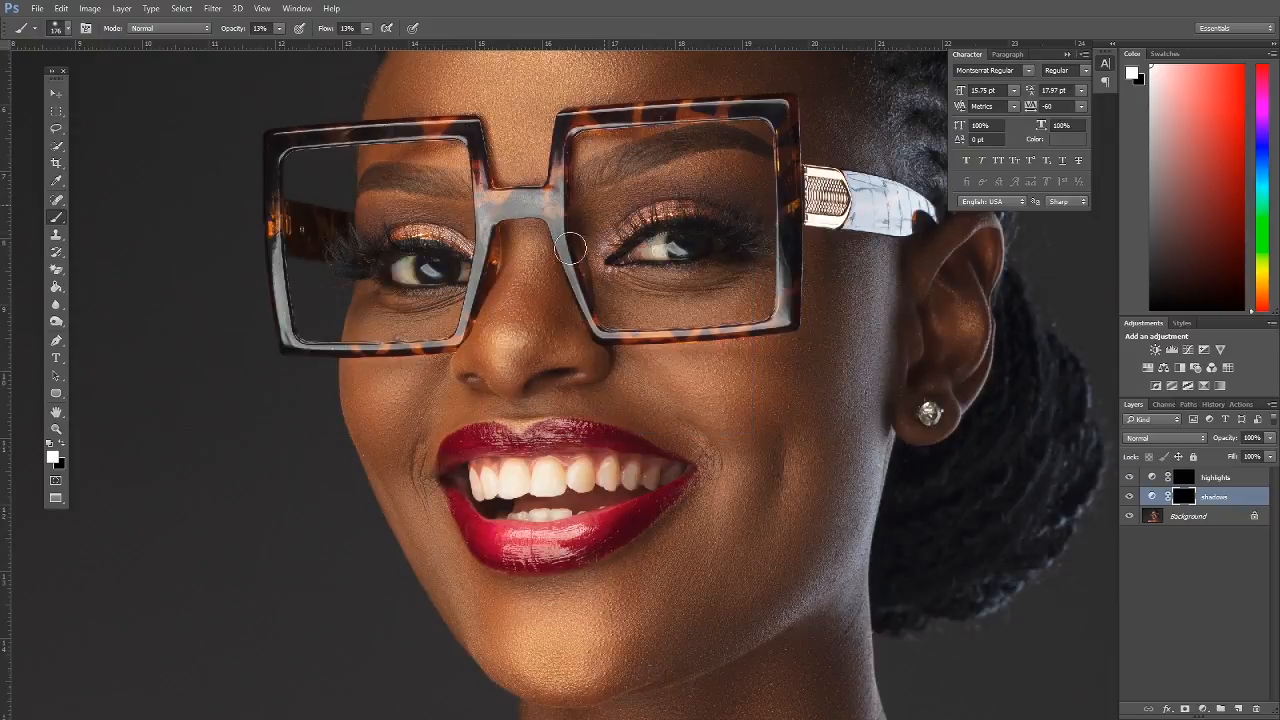
Enlarge the brush to 390 px and paint shadows on the side of the face between the glasses and the ear.
{"action": "left_click_drag", "start_coordinate": [780, 412], "coordinate": [734, 350]}
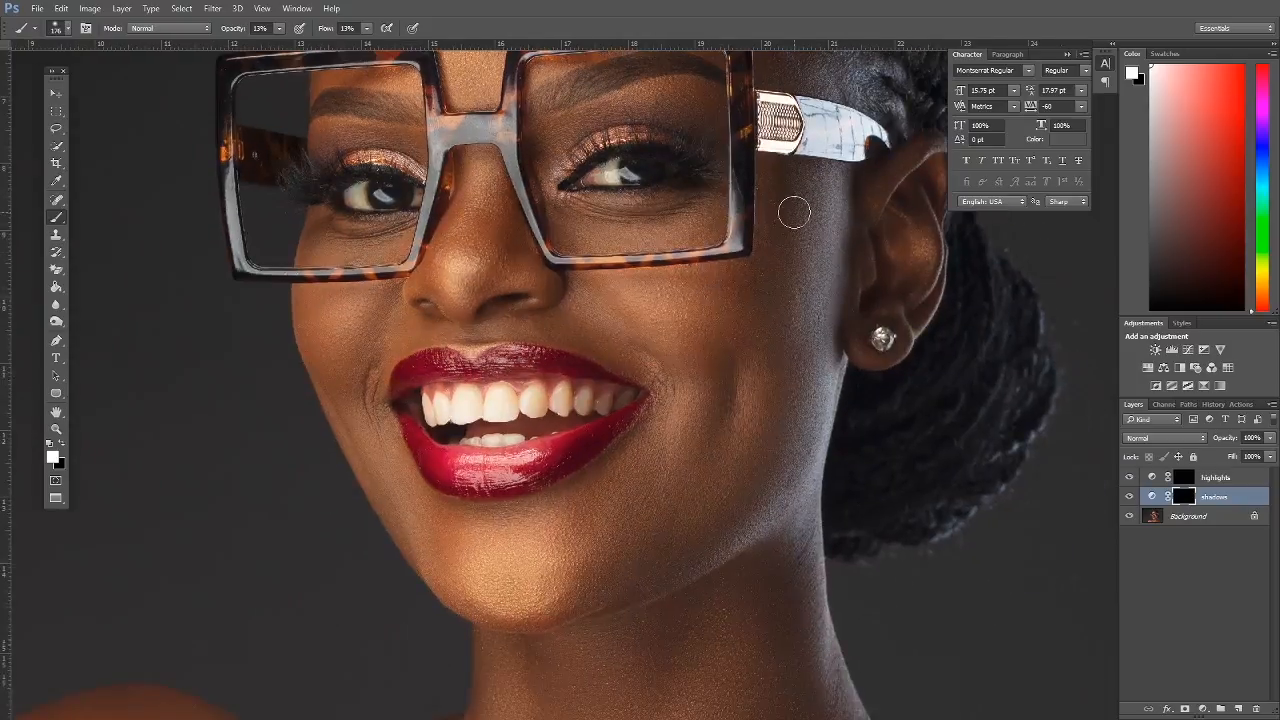
{"action": "right_click", "coordinate": [789, 214]}
{"action": "left_click", "coordinate": [935, 243]}
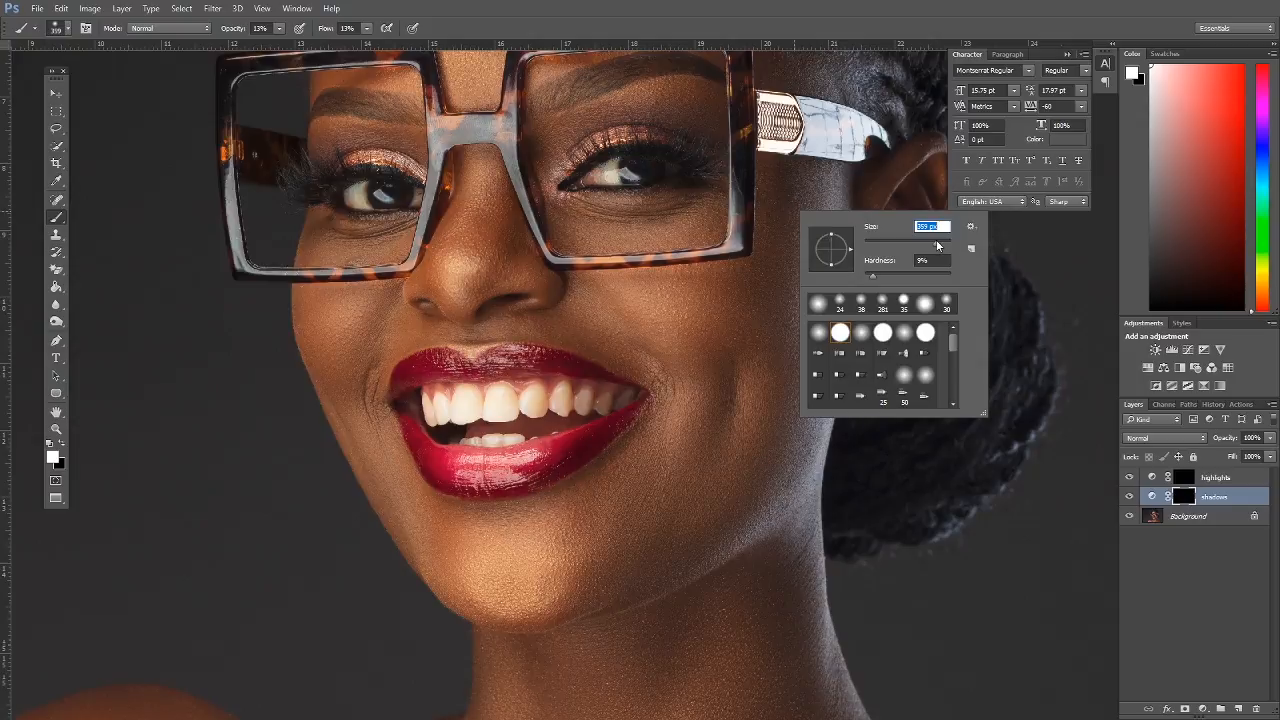
{"action": "left_click", "coordinate": [788, 176]}
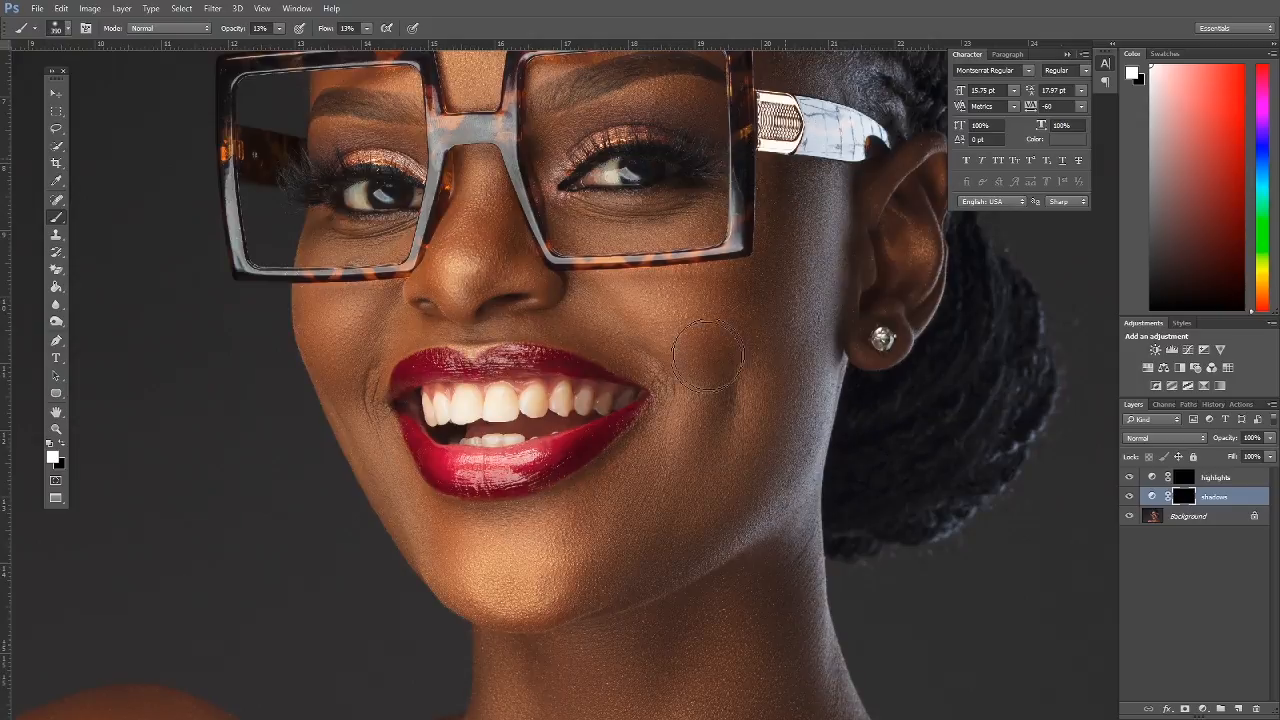
{"action": "scroll", "coordinate": [783, 222], "scroll_direction": "down", "scroll_amount": 5}
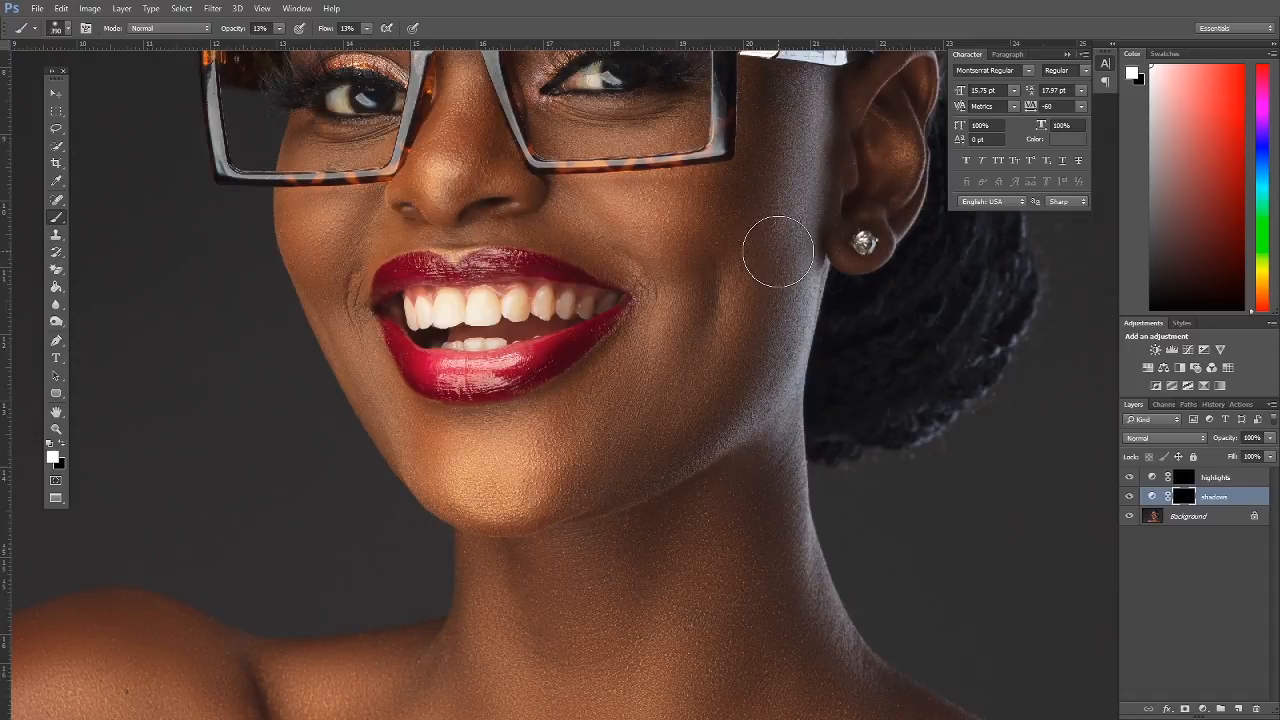
Reduce the brush to 145 px and deepen the shadow in the cheek crease beside the smile.
{"action": "right_click", "coordinate": [719, 326]}
{"action": "left_click", "coordinate": [844, 359]}
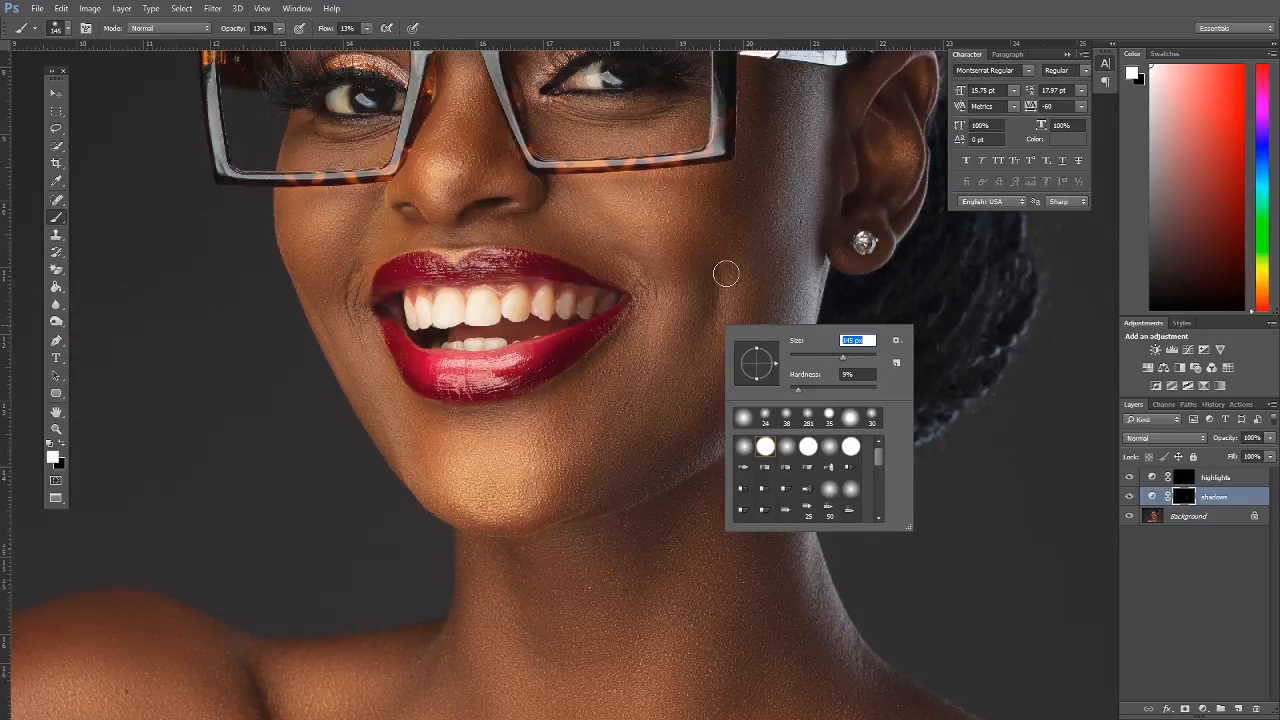
{"action": "left_click_drag", "start_coordinate": [704, 262], "coordinate": [707, 281]}
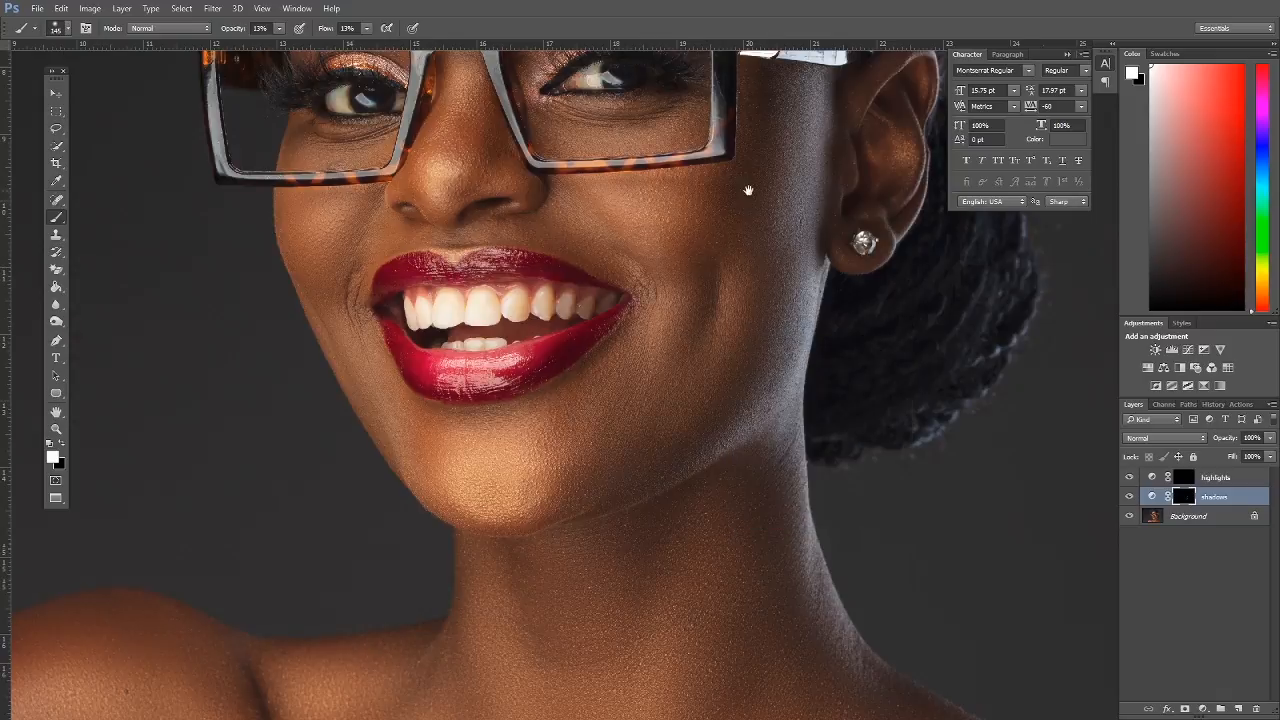
Set the brush size to 219 px and paint shadows on the temple area beside the glasses frame.
{"action": "left_click_drag", "start_coordinate": [747, 192], "coordinate": [712, 367]}
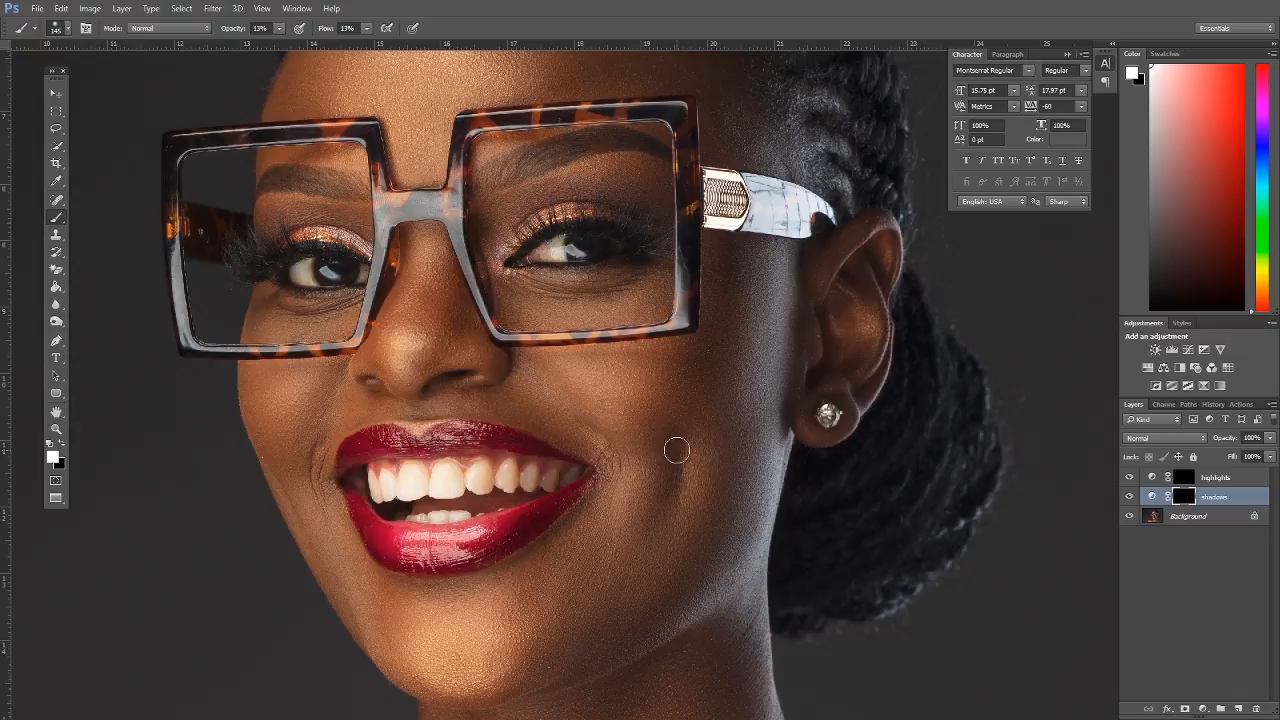
{"action": "mouse_move", "coordinate": [610, 463]}
{"action": "left_mouse_down"}
{"action": "mouse_move", "coordinate": [703, 411]}
{"action": "mouse_move", "coordinate": [711, 508]}
{"action": "mouse_move", "coordinate": [686, 512]}
{"action": "left_mouse_up"}
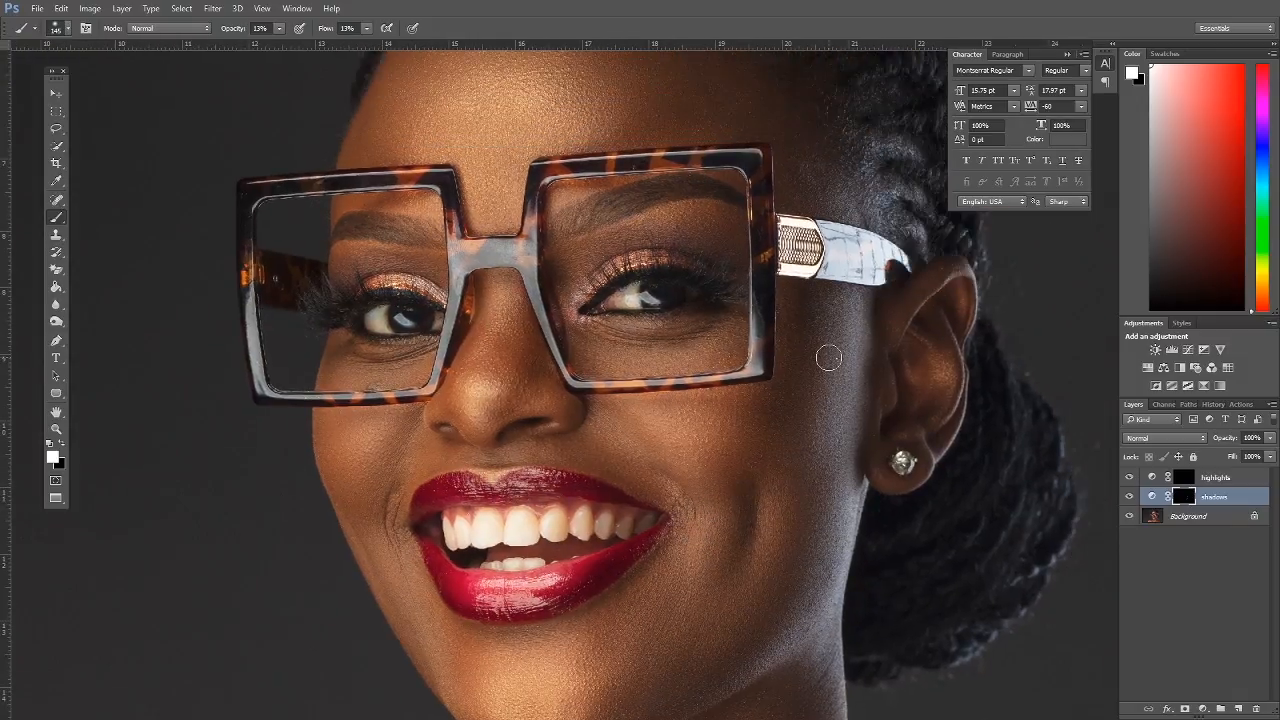
{"action": "right_click", "coordinate": [830, 357]}
{"action": "left_click", "coordinate": [806, 290]}
{"action": "left_click_drag", "start_coordinate": [794, 312], "coordinate": [797, 414]}
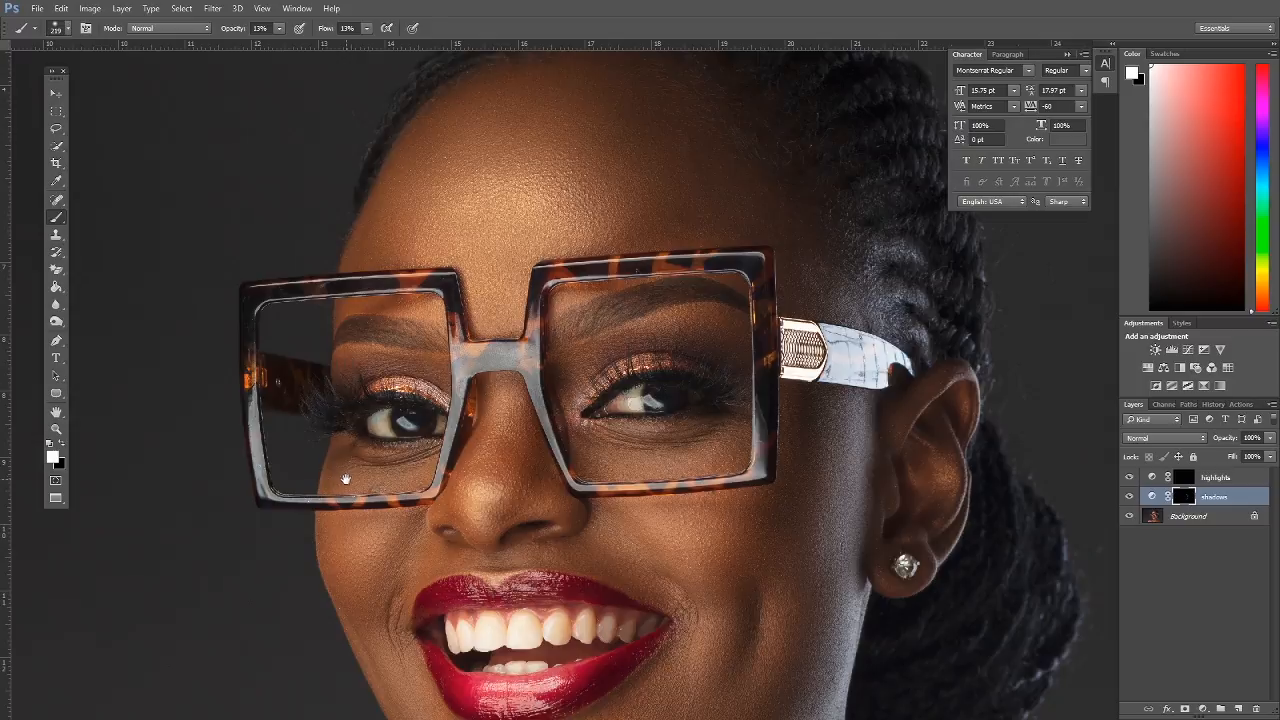
{"action": "left_click_drag", "start_coordinate": [347, 478], "coordinate": [388, 312]}
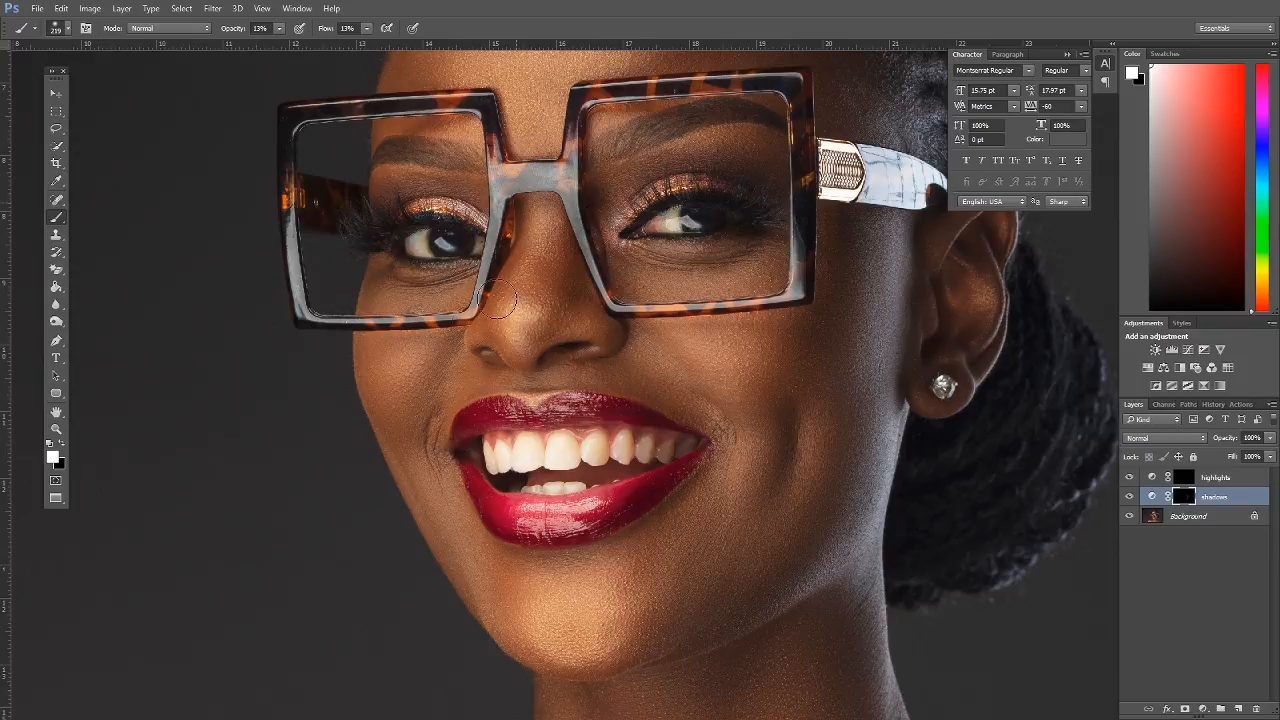
Enlarge the brush to 498 px and paint shadows along the forehead edges and hairline on the shadows mask.
{"action": "scroll", "coordinate": [515, 254], "scroll_direction": "up", "scroll_amount": 5}
{"action": "right_click", "coordinate": [597, 268]}
{"action": "left_click_drag", "start_coordinate": [663, 272], "coordinate": [670, 272]}
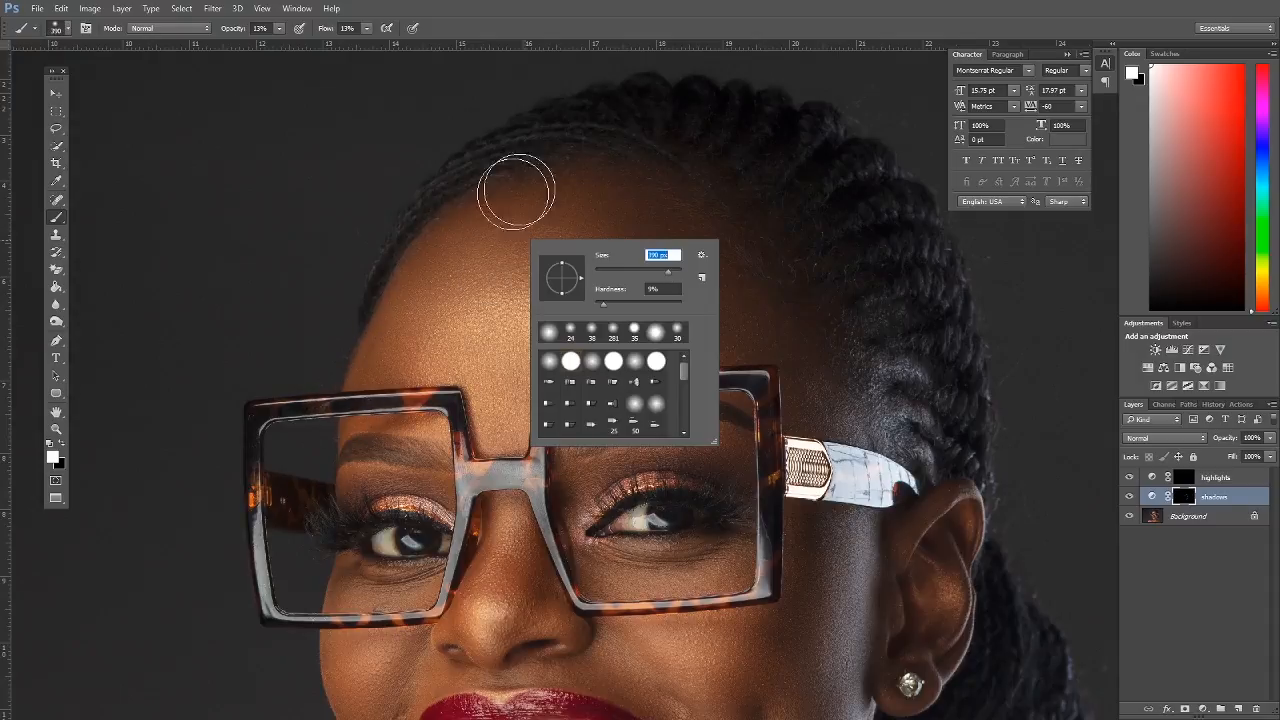
{"action": "right_click", "coordinate": [666, 209]}
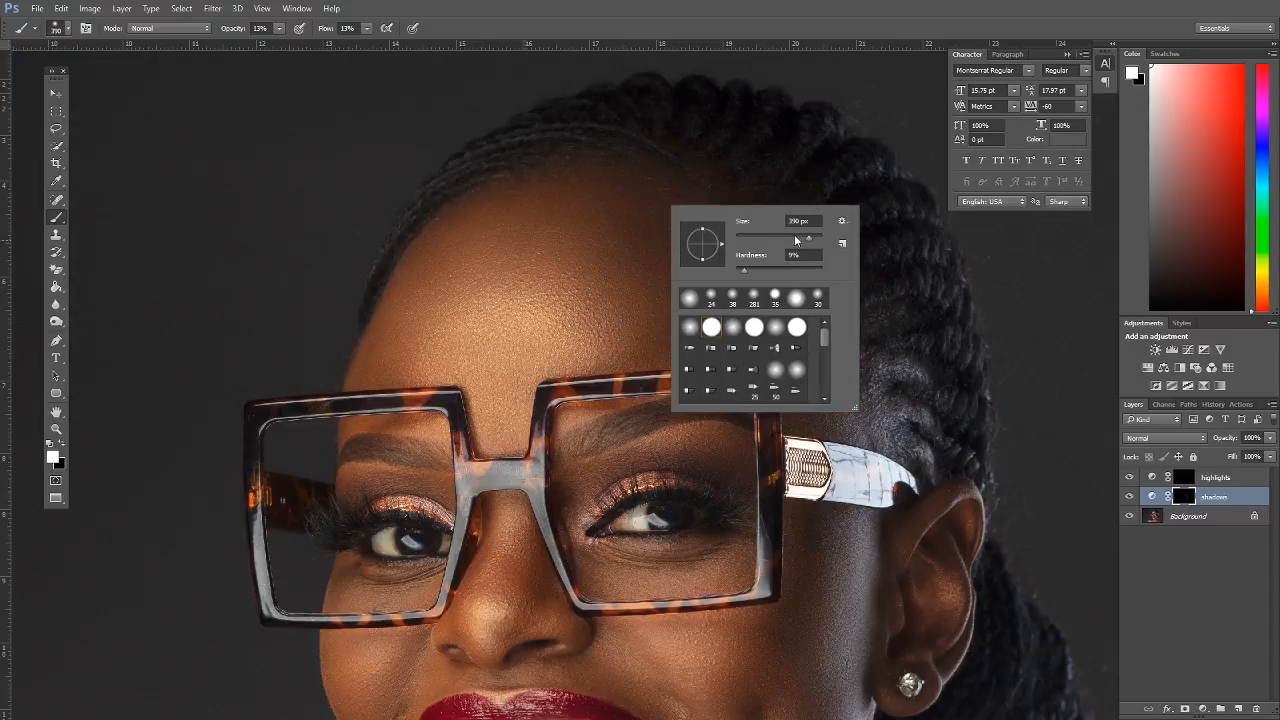
{"action": "left_click", "coordinate": [557, 186]}
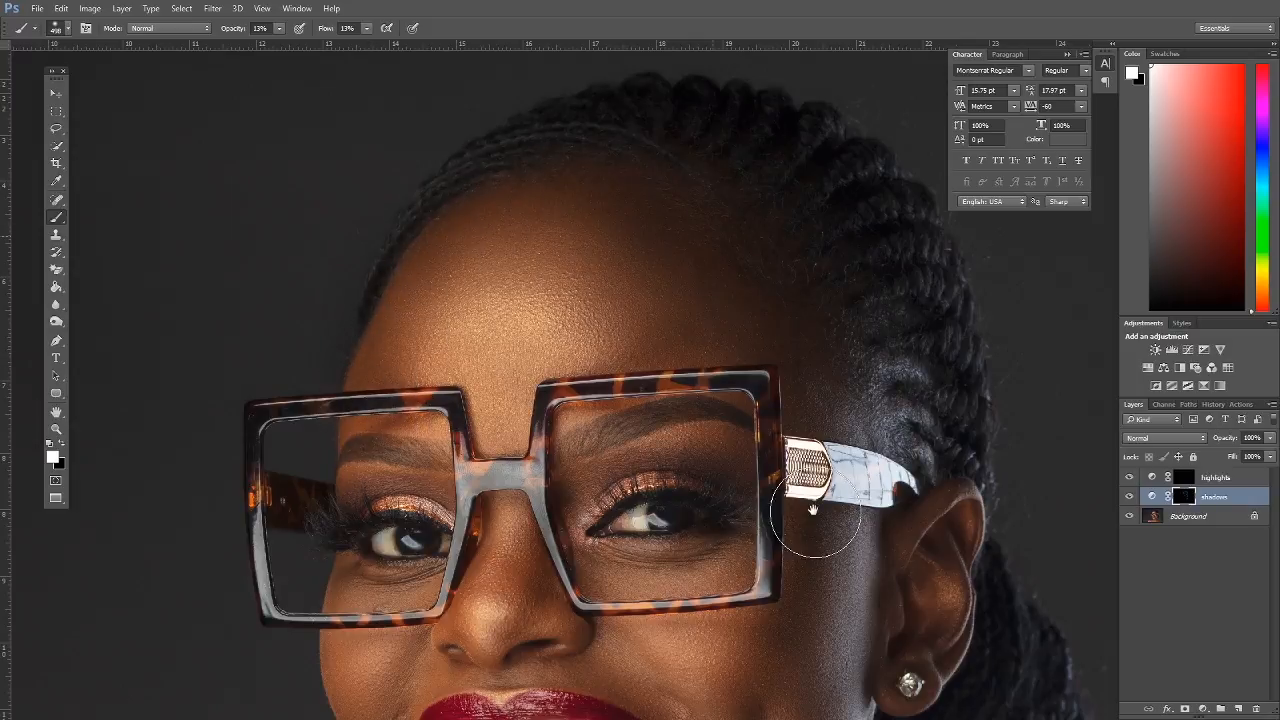
Set the brush size to 452 px and paint shadows under the jaw, down the neck and in the collarbone hollow.
{"action": "scroll", "coordinate": [822, 530], "scroll_direction": "down", "scroll_amount": 10}
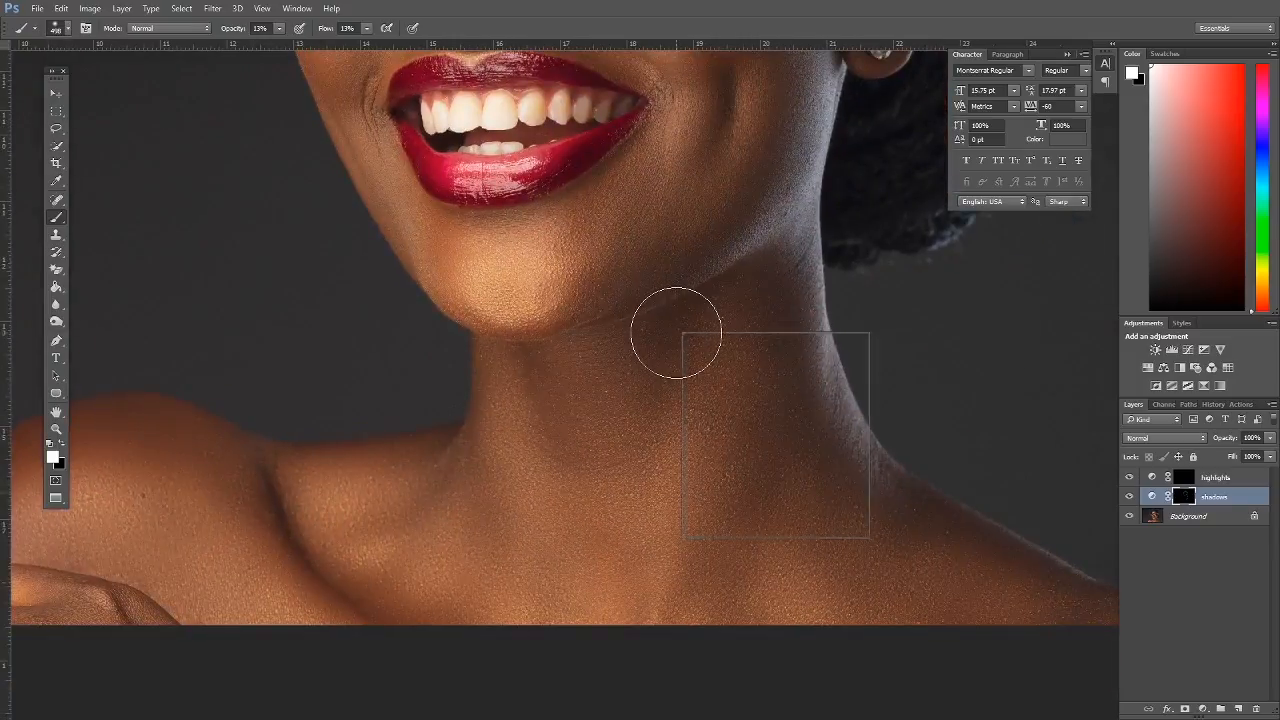
{"action": "right_click", "coordinate": [676, 333]}
{"action": "key", "text": "Return"}
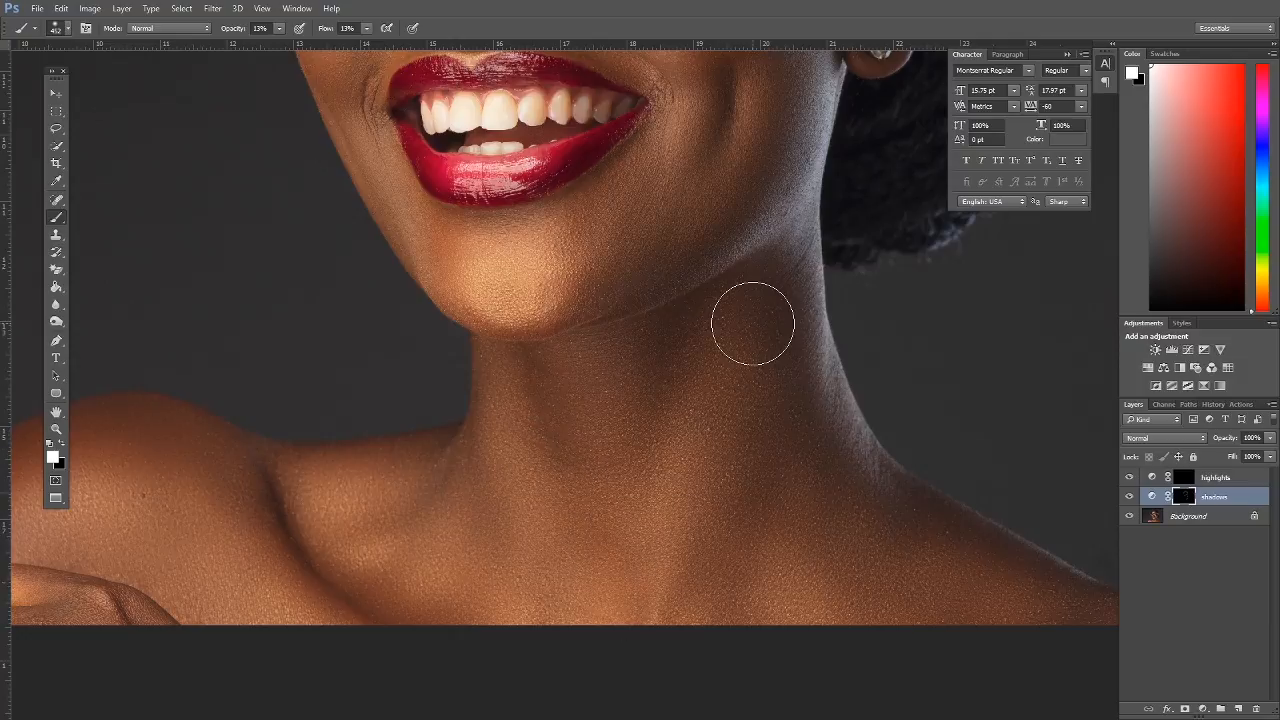
{"action": "left_click_drag", "start_coordinate": [416, 594], "coordinate": [414, 571]}
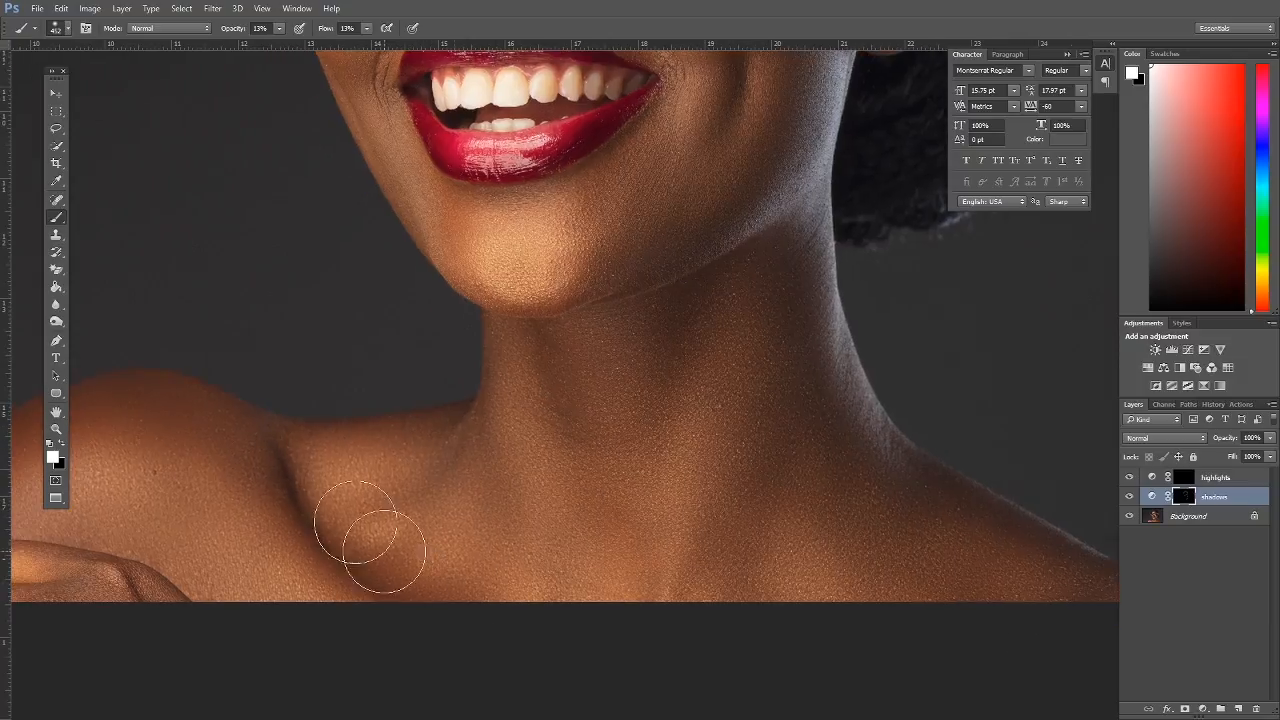
{"action": "scroll", "coordinate": [640, 370], "scroll_direction": "up", "scroll_amount": 6}
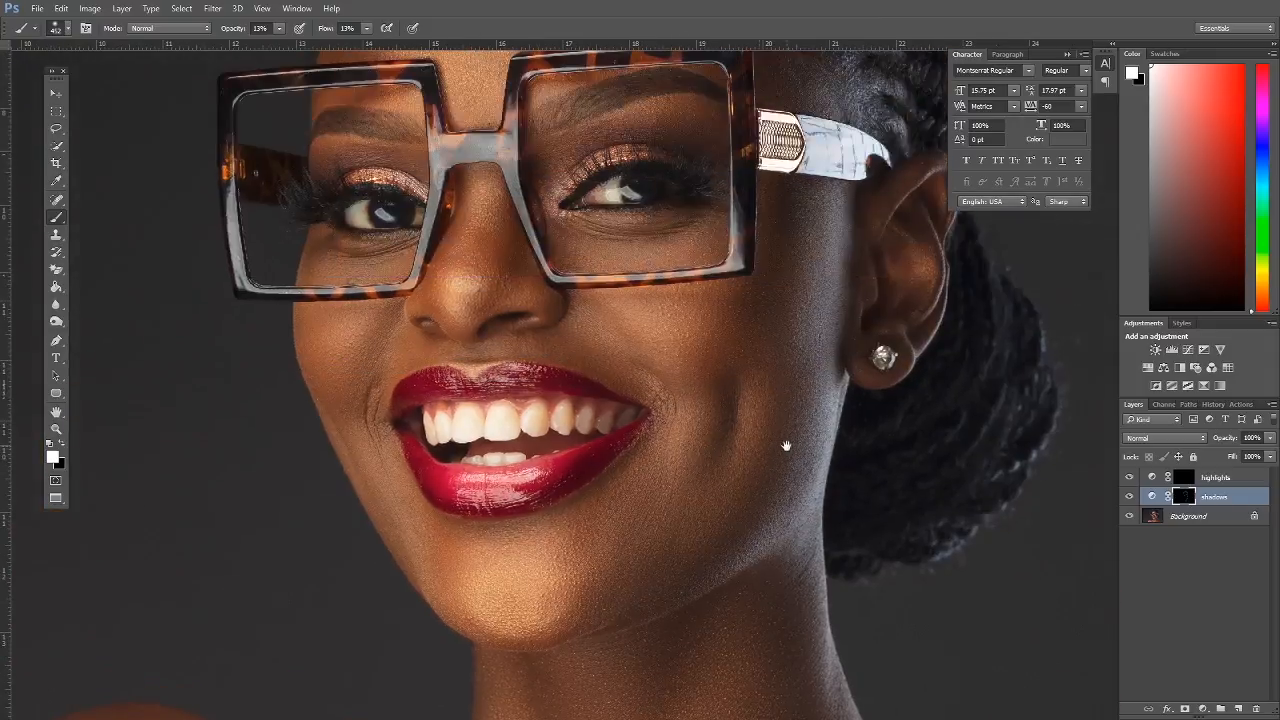
Sample a dark grey from the image and reduce the brush to 219 px for painting the cheek and temple.
{"action": "left_click", "coordinate": [710, 374]}
{"action": "left_click", "coordinate": [828, 466], "text": "alt"}
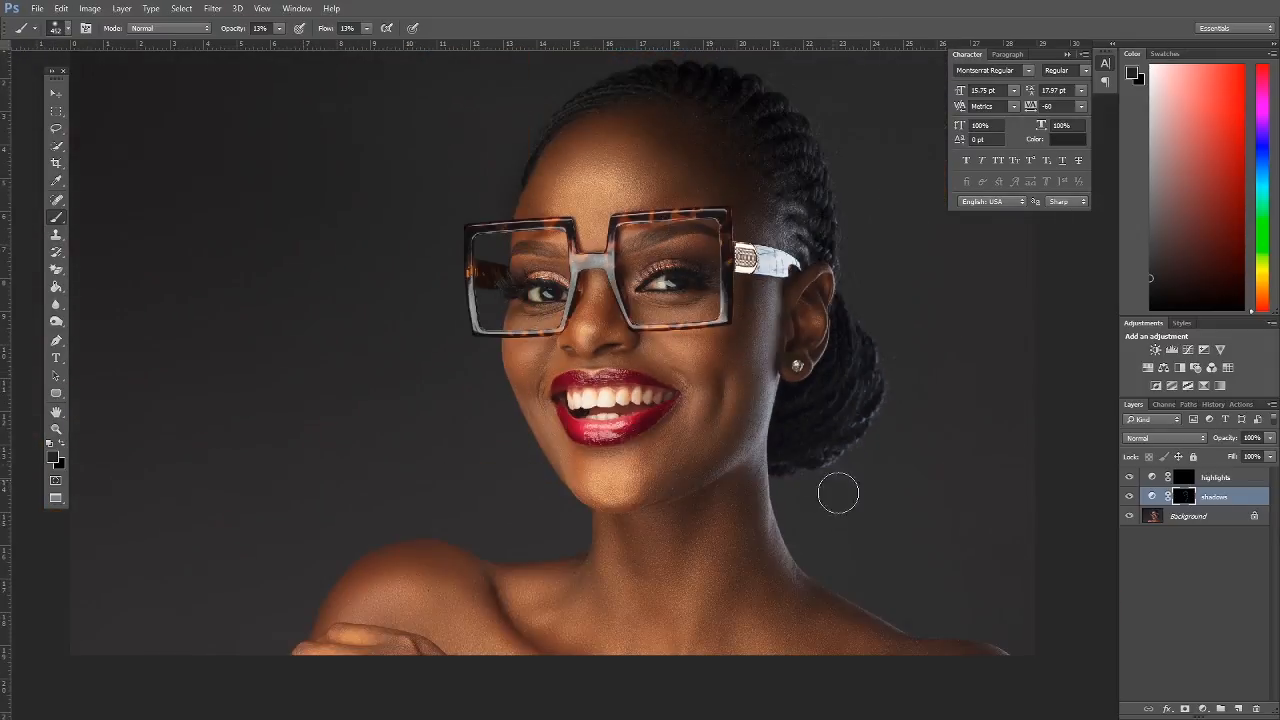
{"action": "mouse_move", "coordinate": [897, 483]}
{"action": "left_mouse_down"}
{"action": "mouse_move", "coordinate": [850, 485]}
{"action": "mouse_move", "coordinate": [808, 453]}
{"action": "mouse_move", "coordinate": [710, 447]}
{"action": "mouse_move", "coordinate": [800, 345]}
{"action": "mouse_move", "coordinate": [770, 374]}
{"action": "left_mouse_up"}
{"action": "right_click", "coordinate": [760, 372]}
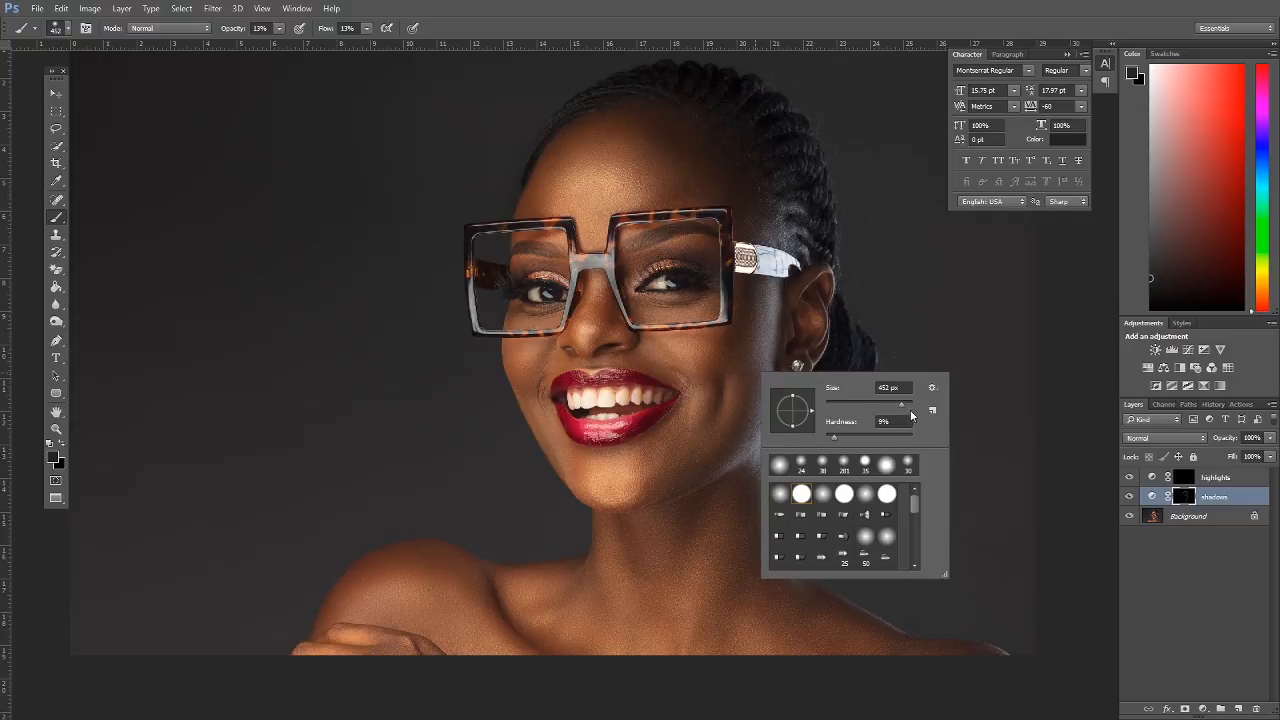
{"action": "left_click_drag", "start_coordinate": [896, 408], "coordinate": [891, 406]}
{"action": "left_click", "coordinate": [724, 376]}
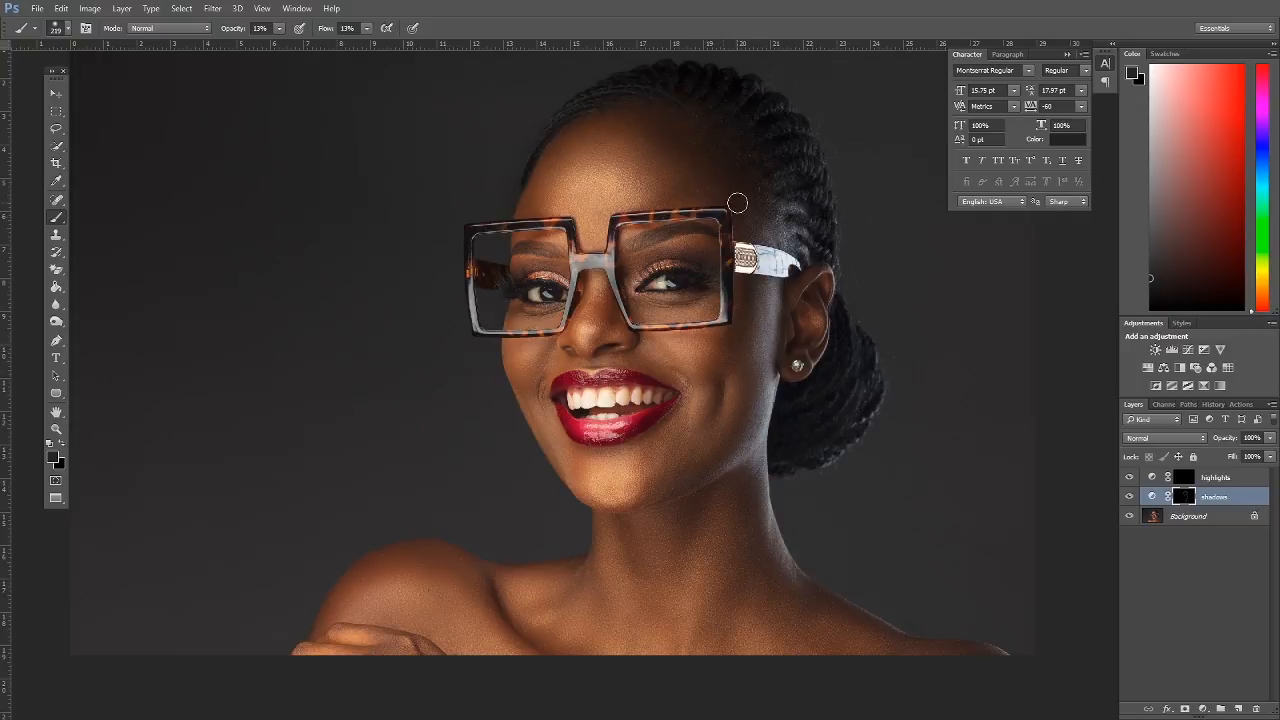
Enlarge the brush to 452 px and paint along the side of the face between the glasses and the ear.
{"action": "left_click_drag", "start_coordinate": [685, 269], "coordinate": [805, 229]}
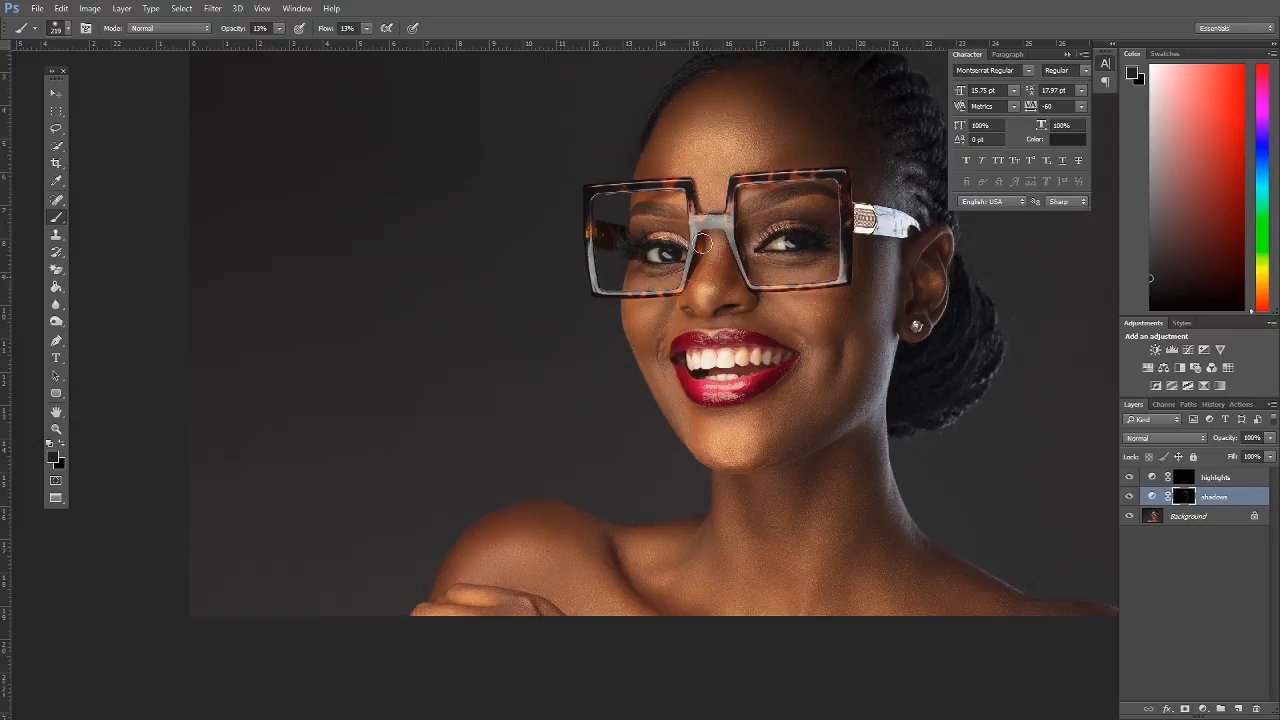
{"action": "left_click_drag", "start_coordinate": [836, 340], "coordinate": [789, 335]}
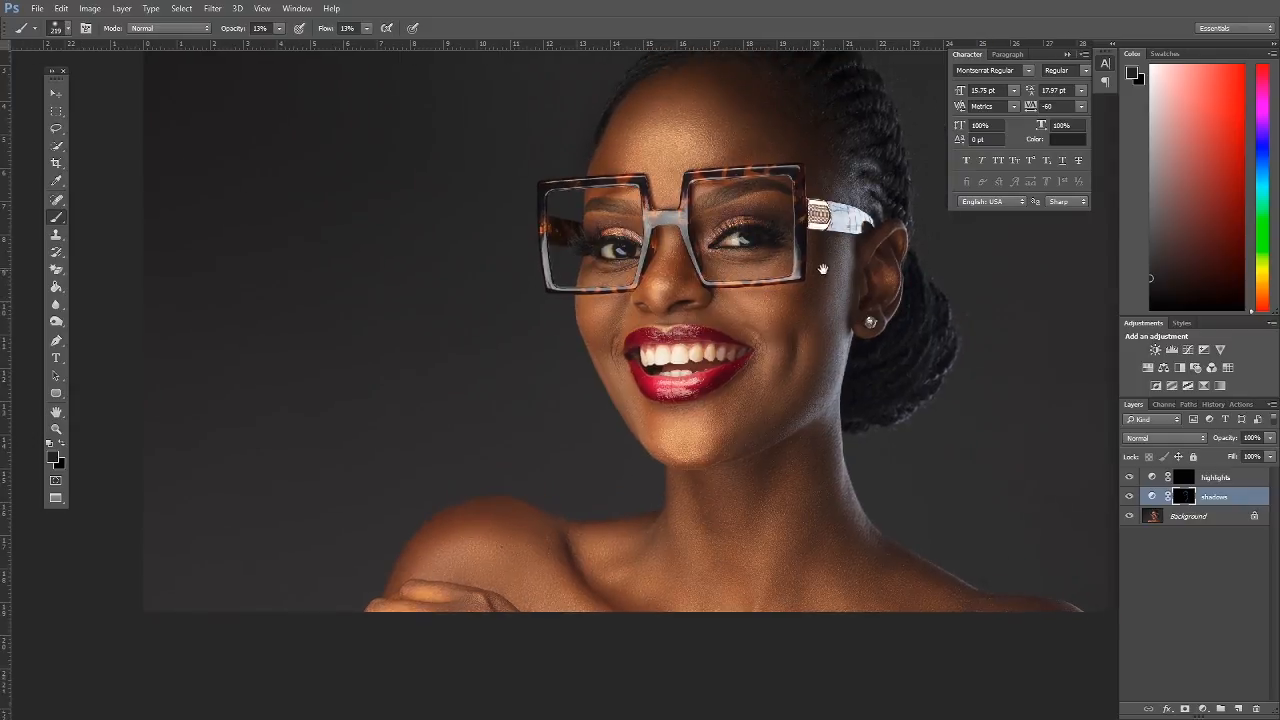
{"action": "left_click_drag", "start_coordinate": [820, 276], "coordinate": [792, 340]}
{"action": "right_click", "coordinate": [792, 340]}
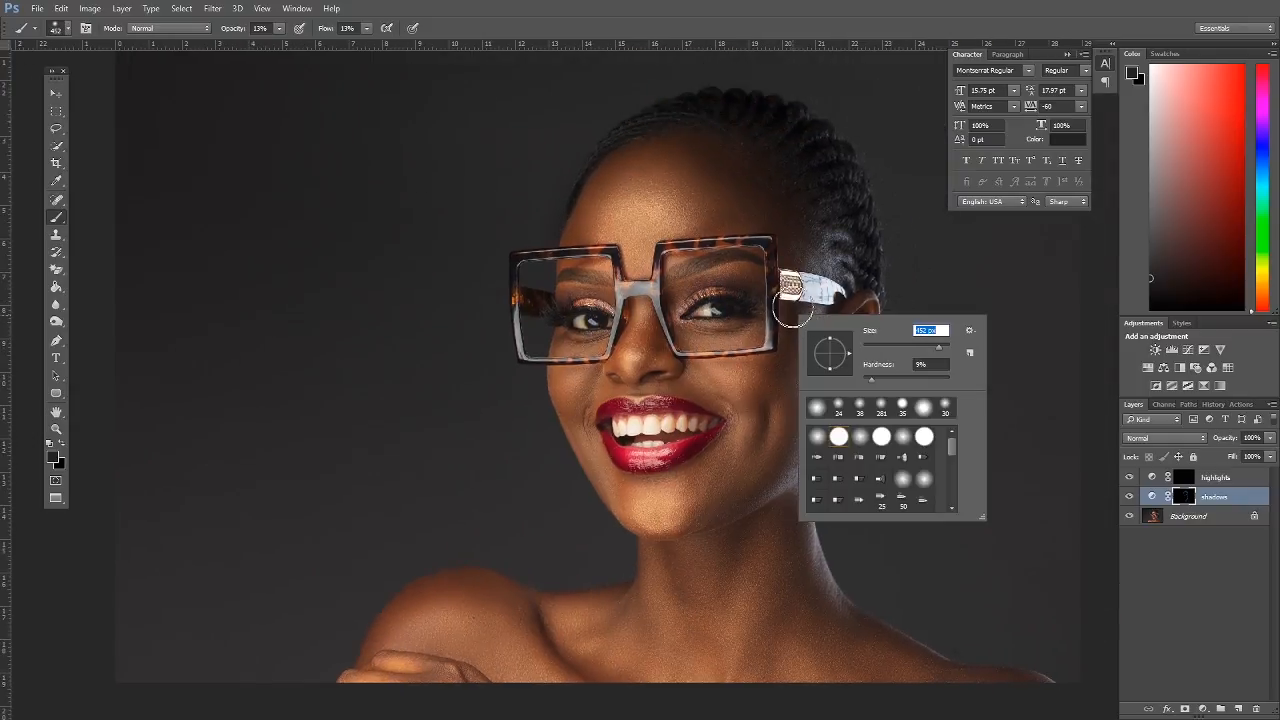
{"action": "key", "text": "Return"}
{"action": "scroll", "coordinate": [779, 418], "scroll_direction": "down", "scroll_amount": 3}
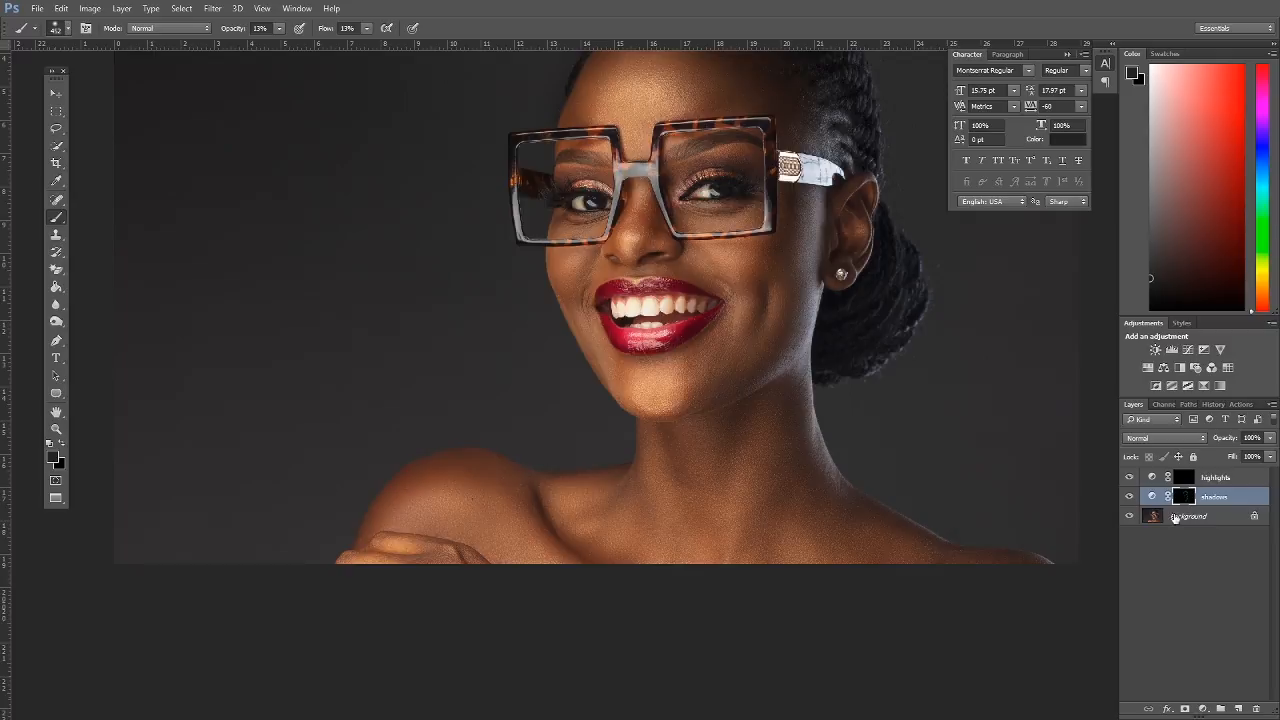
Set the foreground color to white and paint shadows on the side of the face near the ear with a 312 px brush.
{"action": "left_click", "coordinate": [55, 458]}
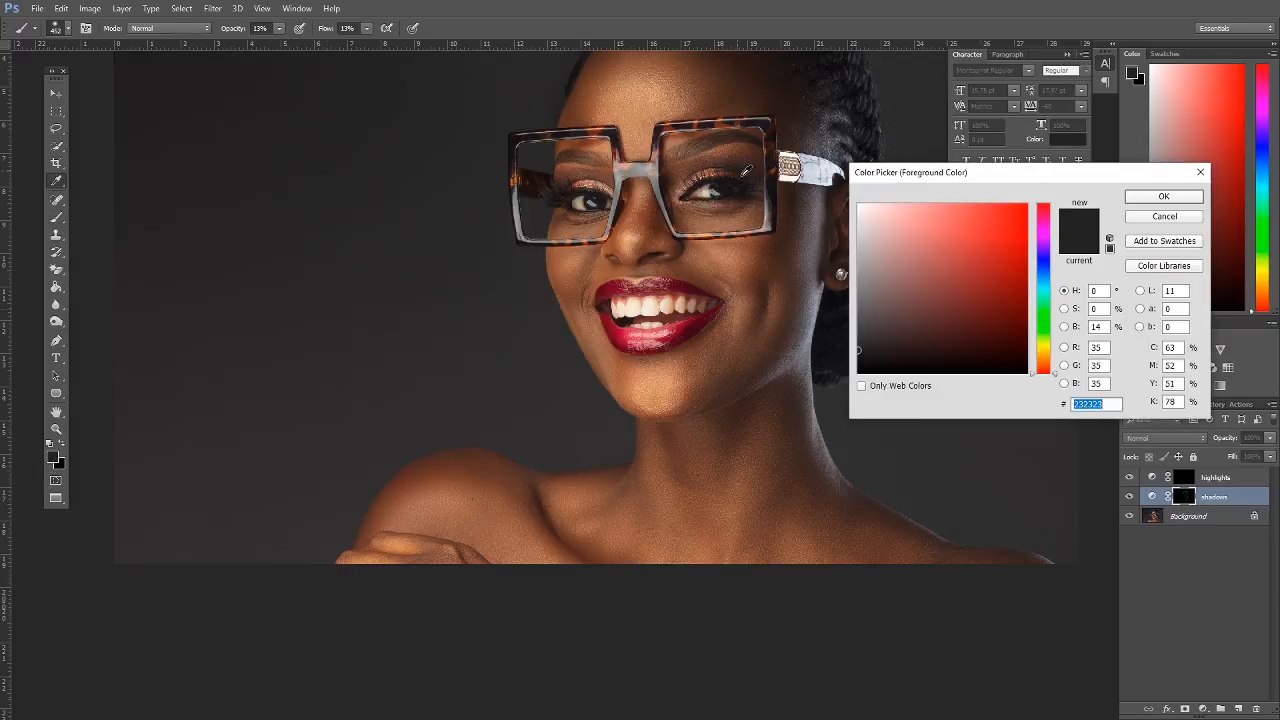
{"action": "left_click", "coordinate": [859, 206]}
{"action": "left_click", "coordinate": [1163, 196]}
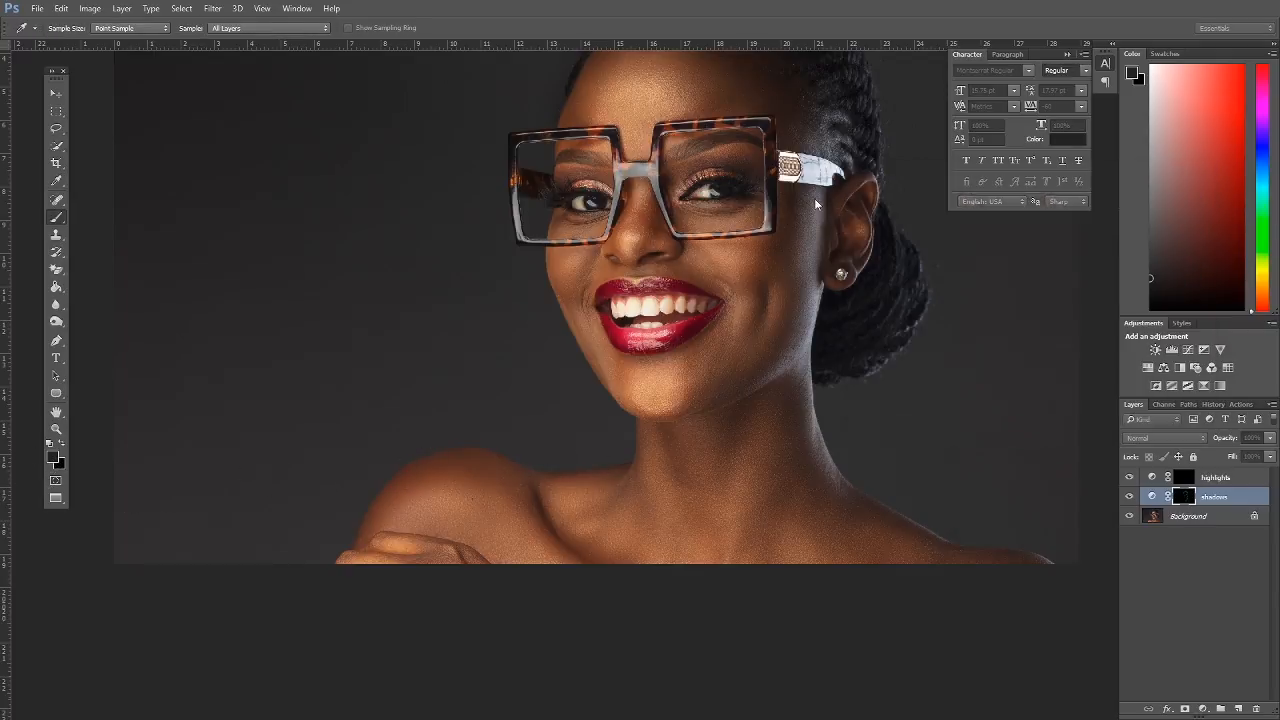
{"action": "right_click", "coordinate": [795, 222]}
{"action": "left_click", "coordinate": [926, 236]}
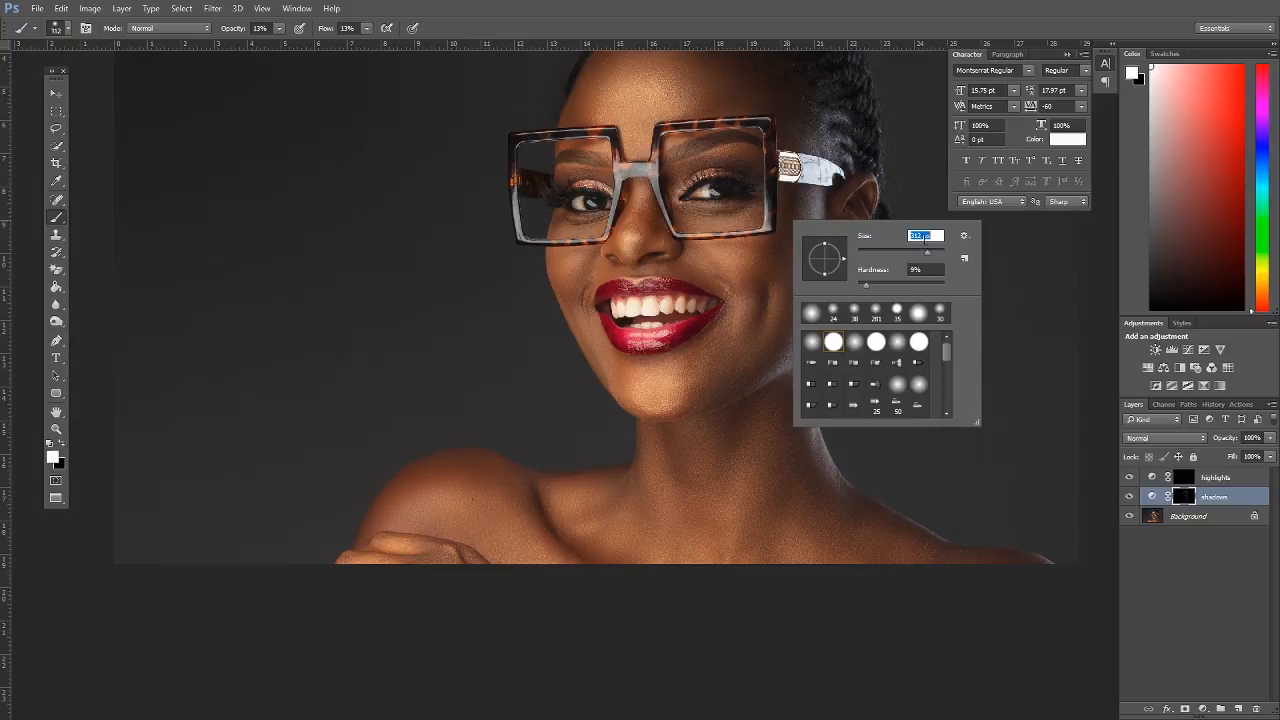
{"action": "left_click", "coordinate": [797, 194]}
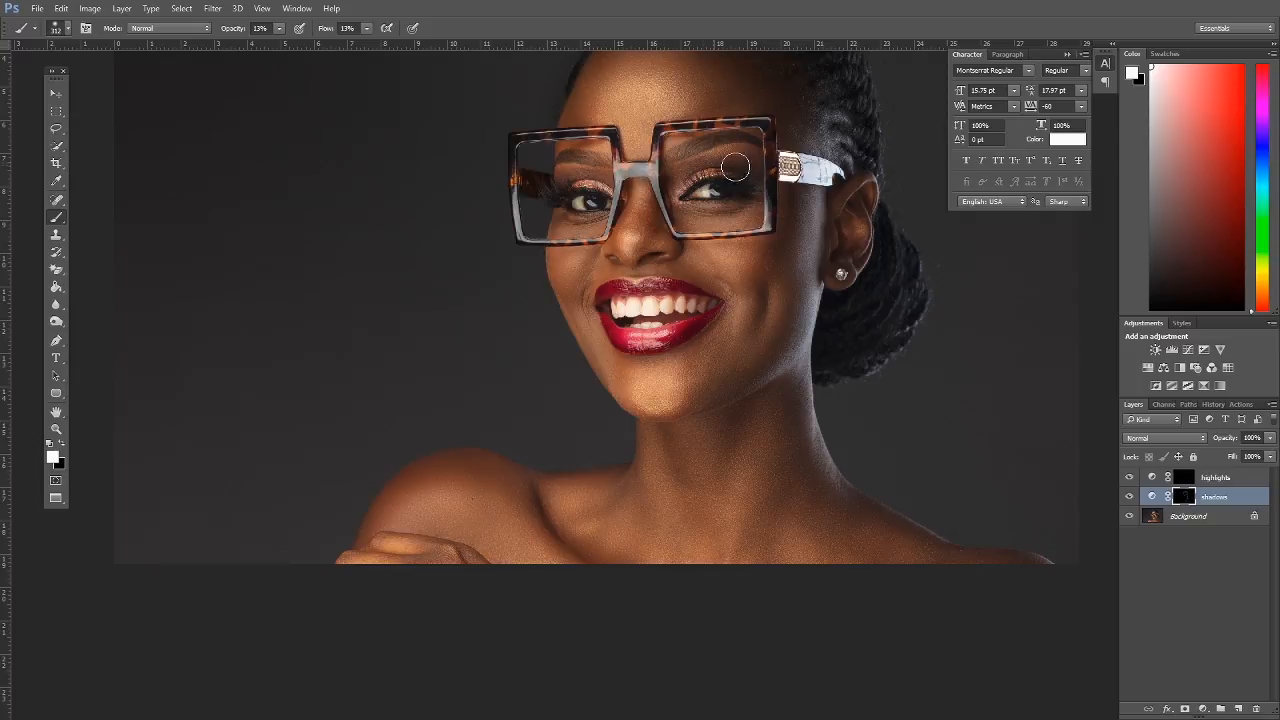
Set the brush size to 436 px and paint shadows around the forehead, along the jawline and on the neck.
{"action": "scroll", "coordinate": [713, 163], "scroll_direction": "up", "scroll_amount": 5}
{"action": "right_click", "coordinate": [711, 189]}
{"action": "left_click_drag", "start_coordinate": [848, 221], "coordinate": [862, 221]}
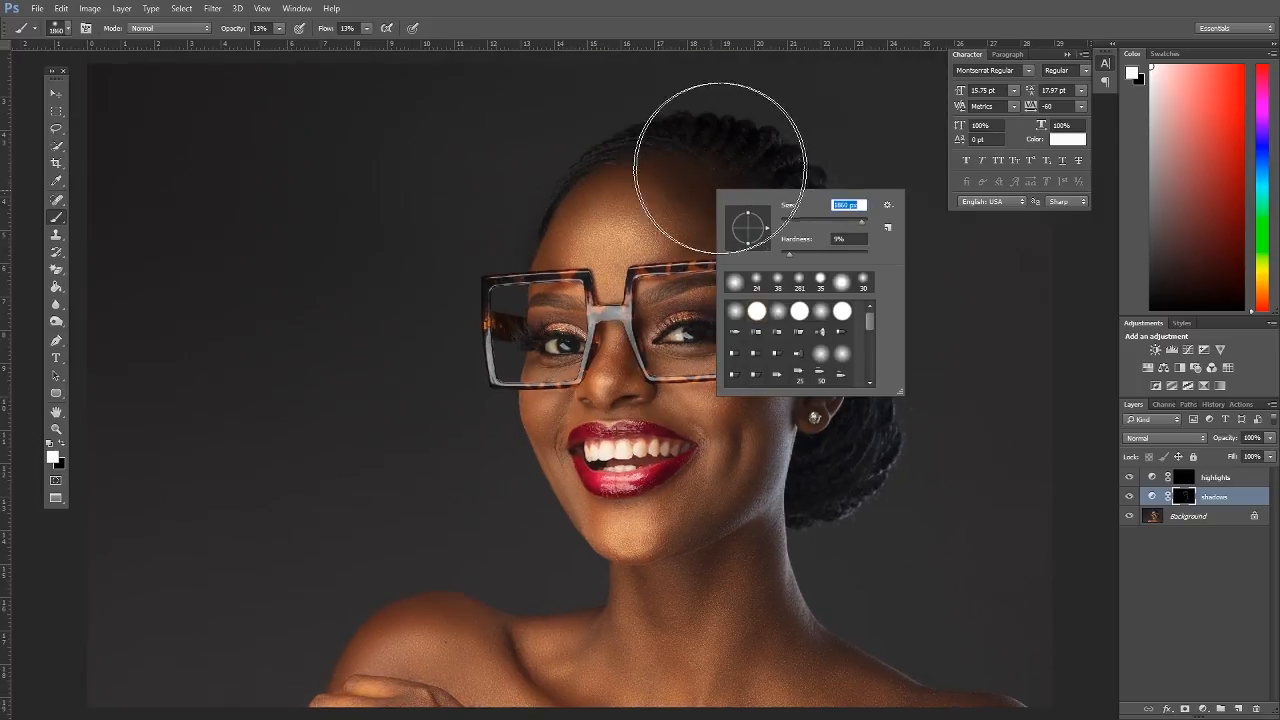
{"action": "left_click", "coordinate": [674, 153]}
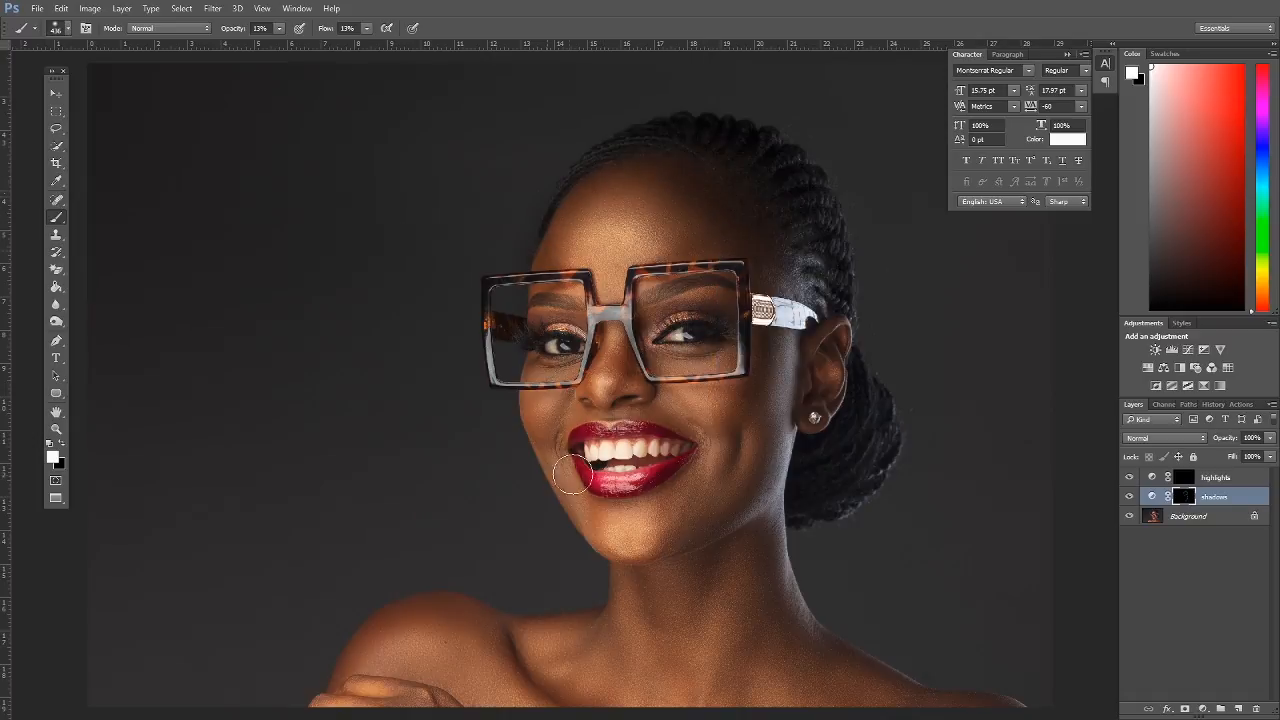
{"action": "scroll", "coordinate": [596, 580], "scroll_direction": "down", "scroll_amount": 3}
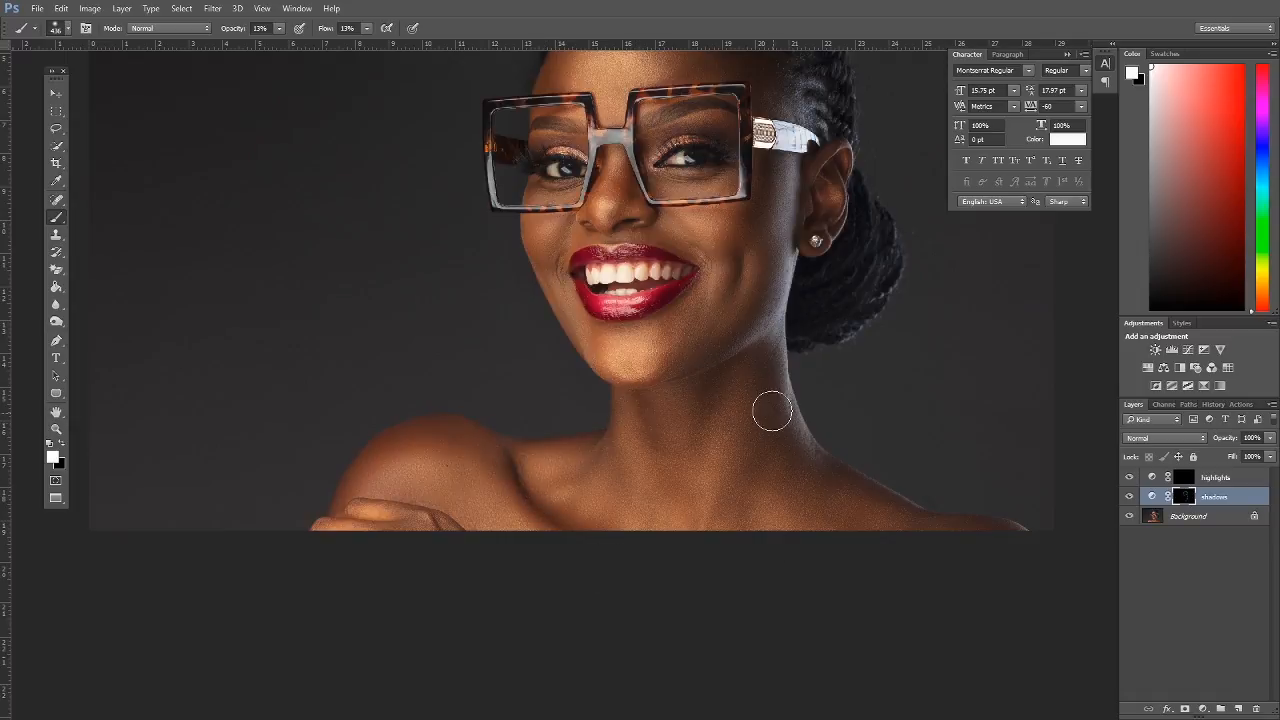
{"action": "left_click_drag", "start_coordinate": [939, 334], "coordinate": [903, 451]}
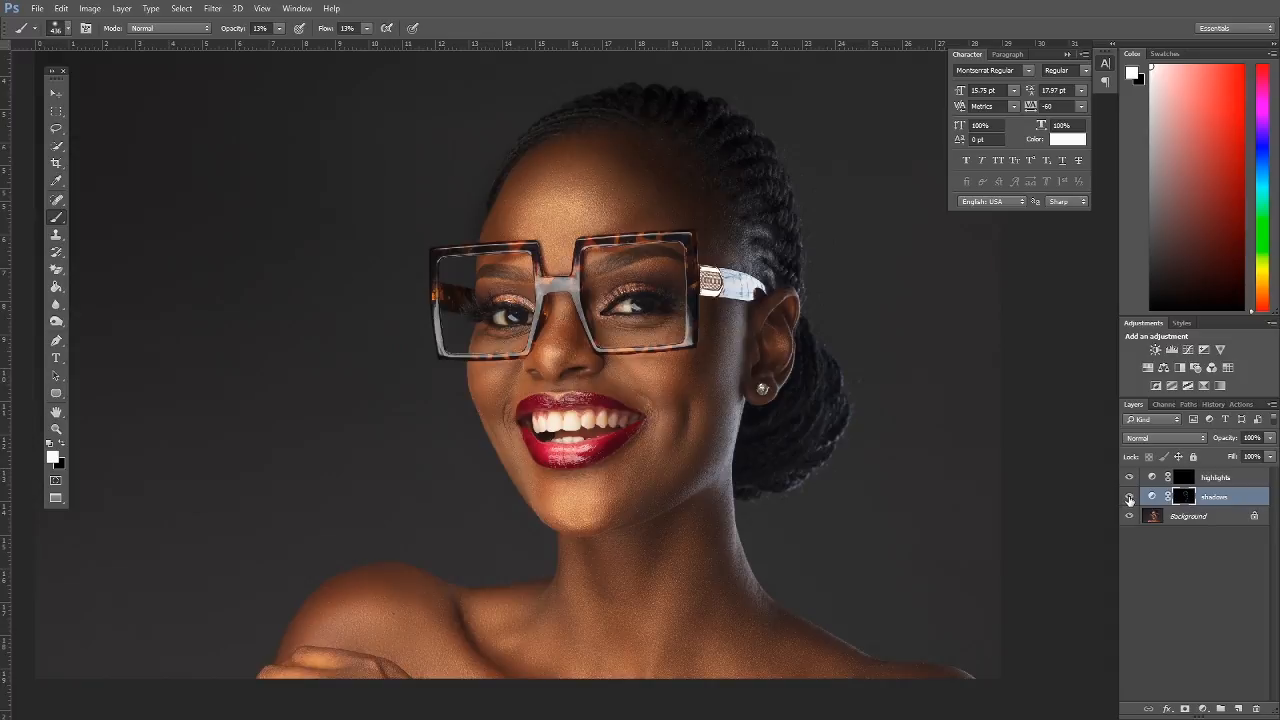
Toggle the shadows layer's visibility off and on to compare the portrait before and after.
{"action": "left_click", "coordinate": [1130, 497]}
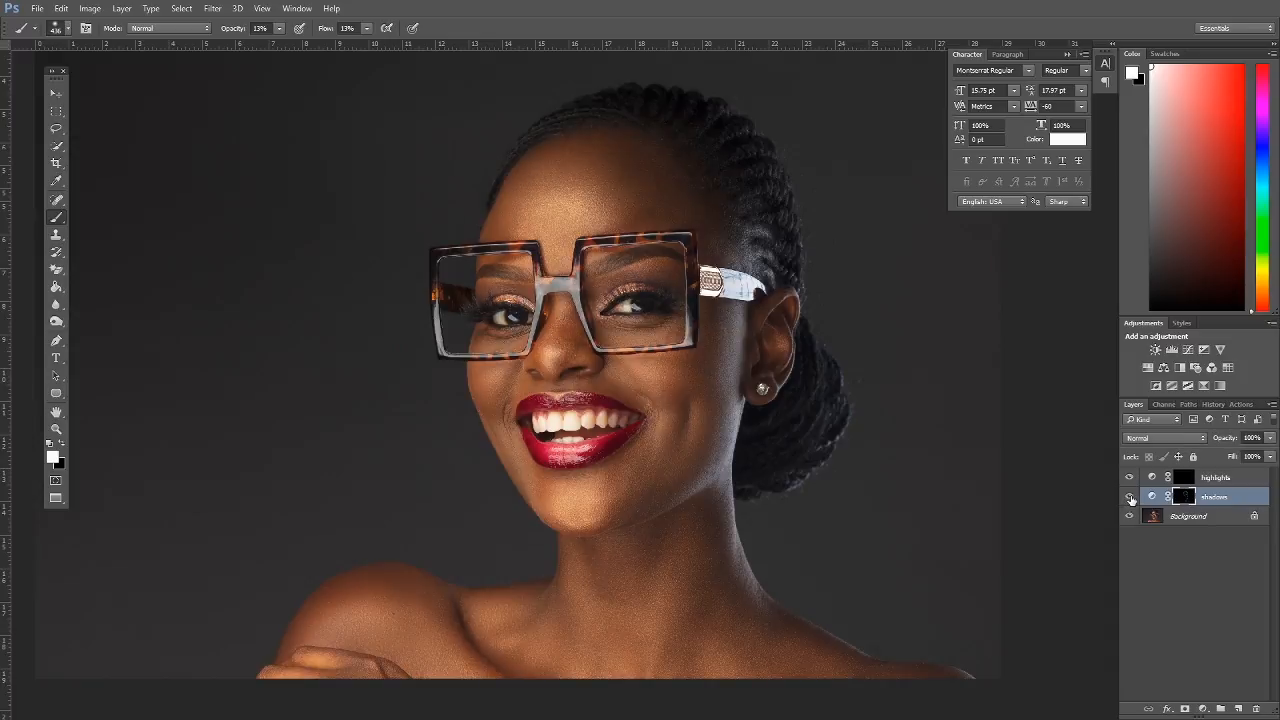
{"action": "left_click", "coordinate": [1130, 497]}
{"action": "left_click", "coordinate": [1130, 497]}
{"action": "left_click", "coordinate": [1130, 497]}
Reduce the brush to 312 px and touch up the shadows around the nose on the shadows mask.
{"action": "right_click", "coordinate": [630, 325]}
{"action": "left_click_drag", "start_coordinate": [775, 358], "coordinate": [768, 358]}
{"action": "left_click", "coordinate": [583, 312]}
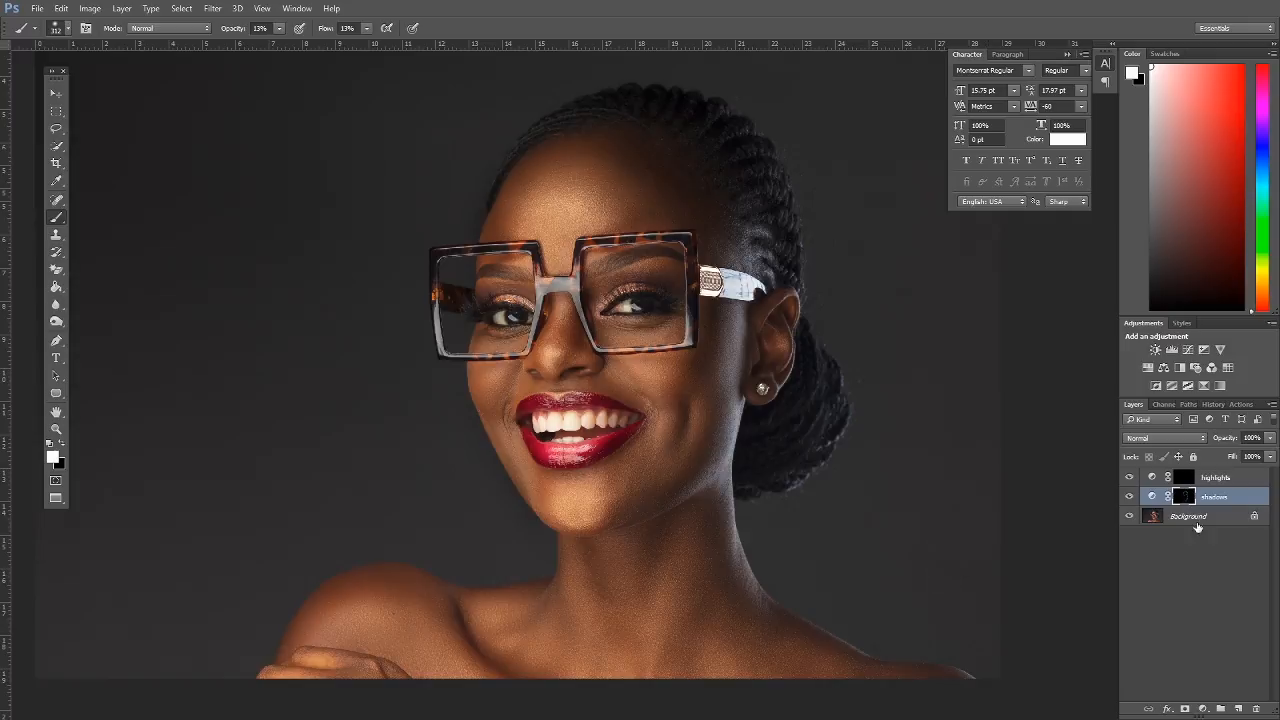
Select the highlights layer's mask and paint highlights on the cheek below the glasses with a 250 px brush.
{"action": "left_click", "coordinate": [1178, 479]}
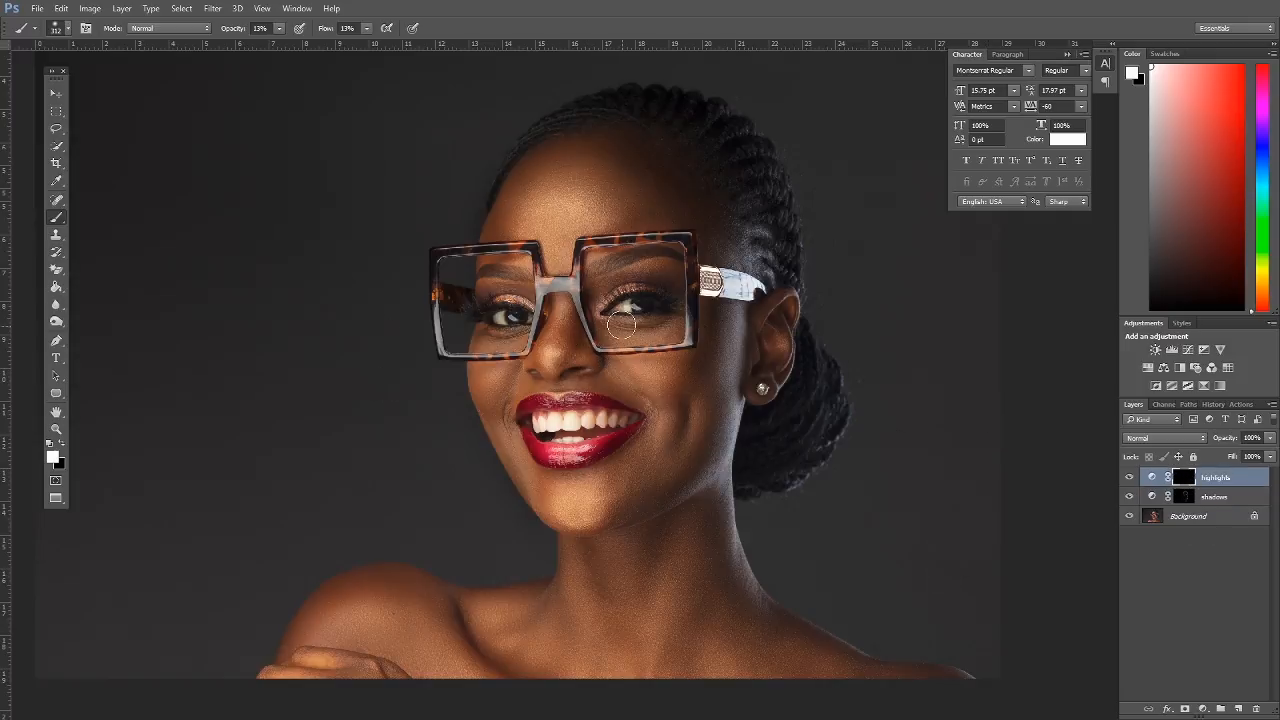
{"action": "left_click_drag", "start_coordinate": [650, 278], "coordinate": [648, 351]}
{"action": "left_click_drag", "start_coordinate": [699, 448], "coordinate": [720, 396]}
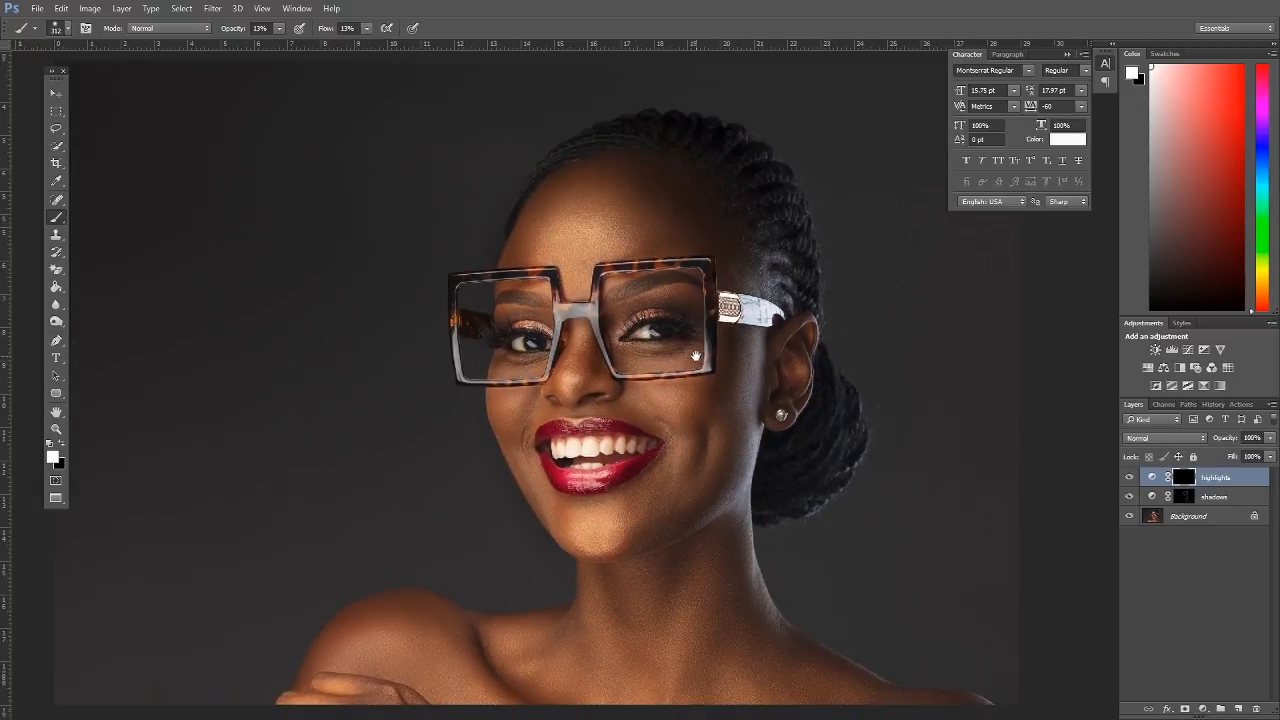
{"action": "right_click", "coordinate": [721, 368]}
{"action": "left_click", "coordinate": [721, 365]}
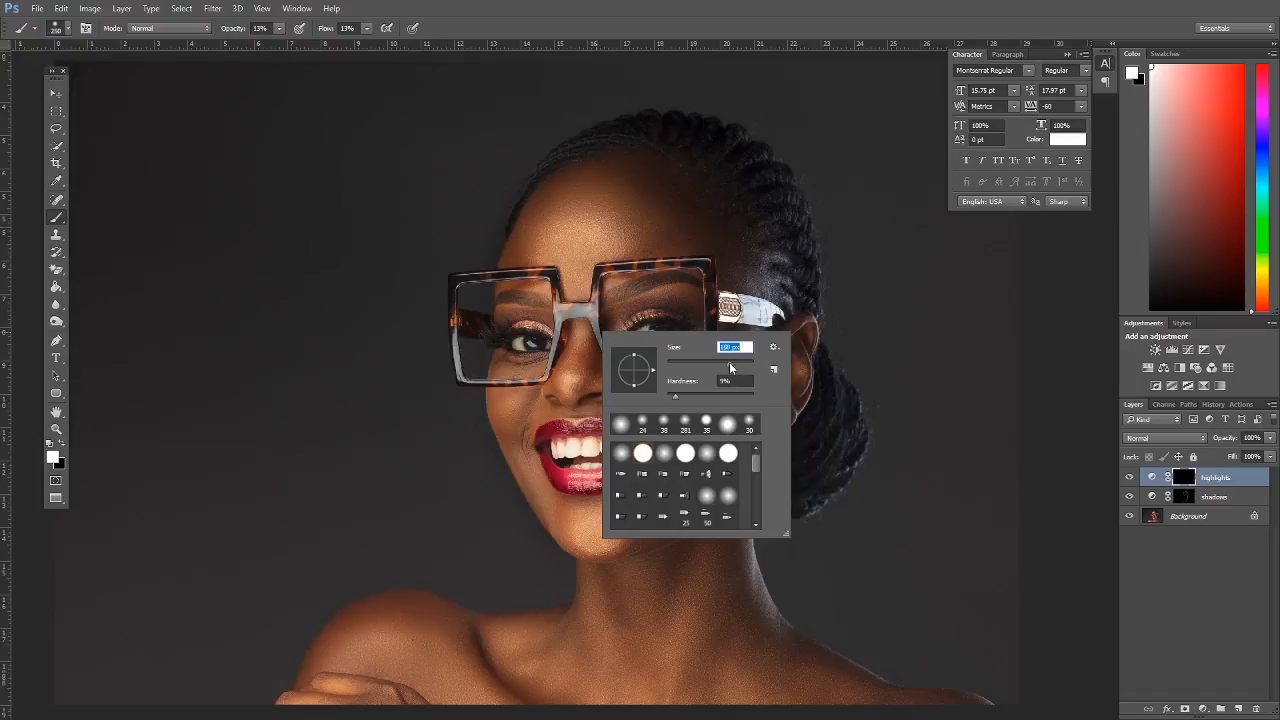
Reduce the brush to 188 px and paint highlights down the bridge of the nose and on the cheek.
{"action": "key", "text": "Return"}
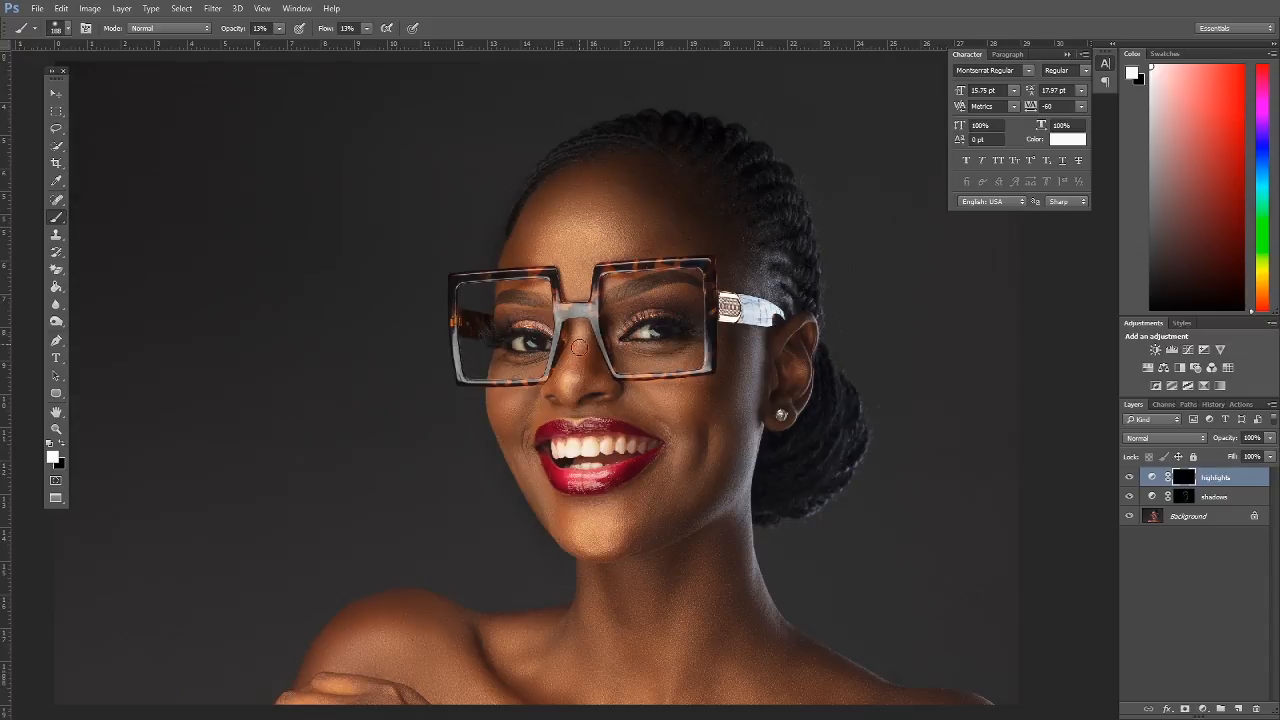
{"action": "key", "text": "space"}
{"action": "left_click_drag", "start_coordinate": [637, 400], "coordinate": [628, 345]}
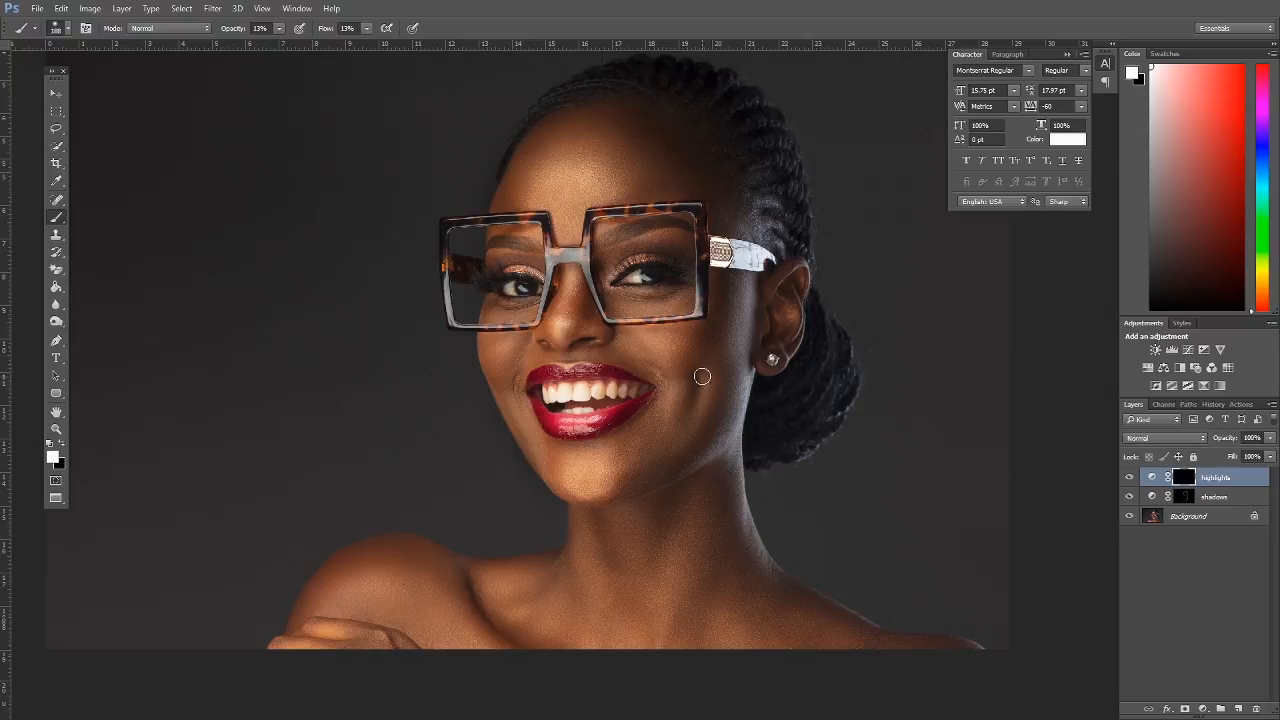
Enlarge the brush to 405 px and paint highlights on the neck and along the jaw edge.
{"action": "left_click_drag", "start_coordinate": [700, 415], "coordinate": [634, 369]}
{"action": "right_click", "coordinate": [606, 400]}
{"action": "left_click_drag", "start_coordinate": [733, 421], "coordinate": [743, 421]}
{"action": "left_click", "coordinate": [610, 373]}
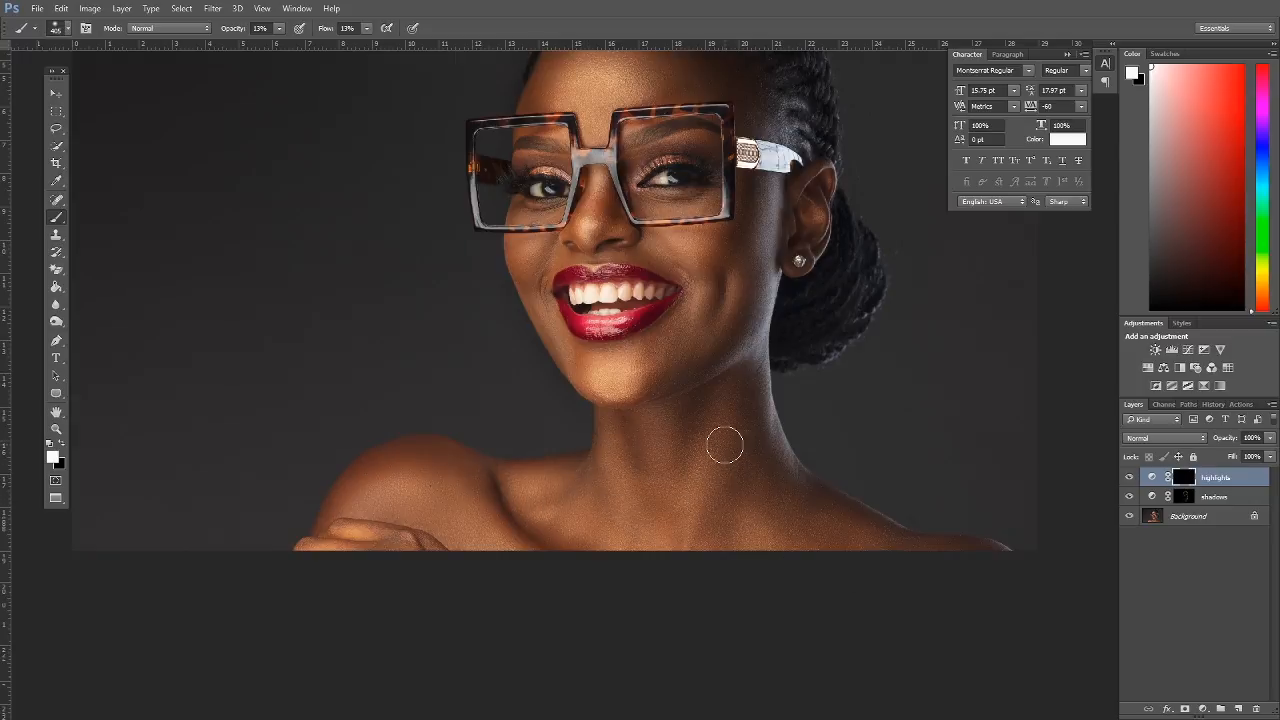
{"action": "left_click_drag", "start_coordinate": [762, 264], "coordinate": [755, 351]}
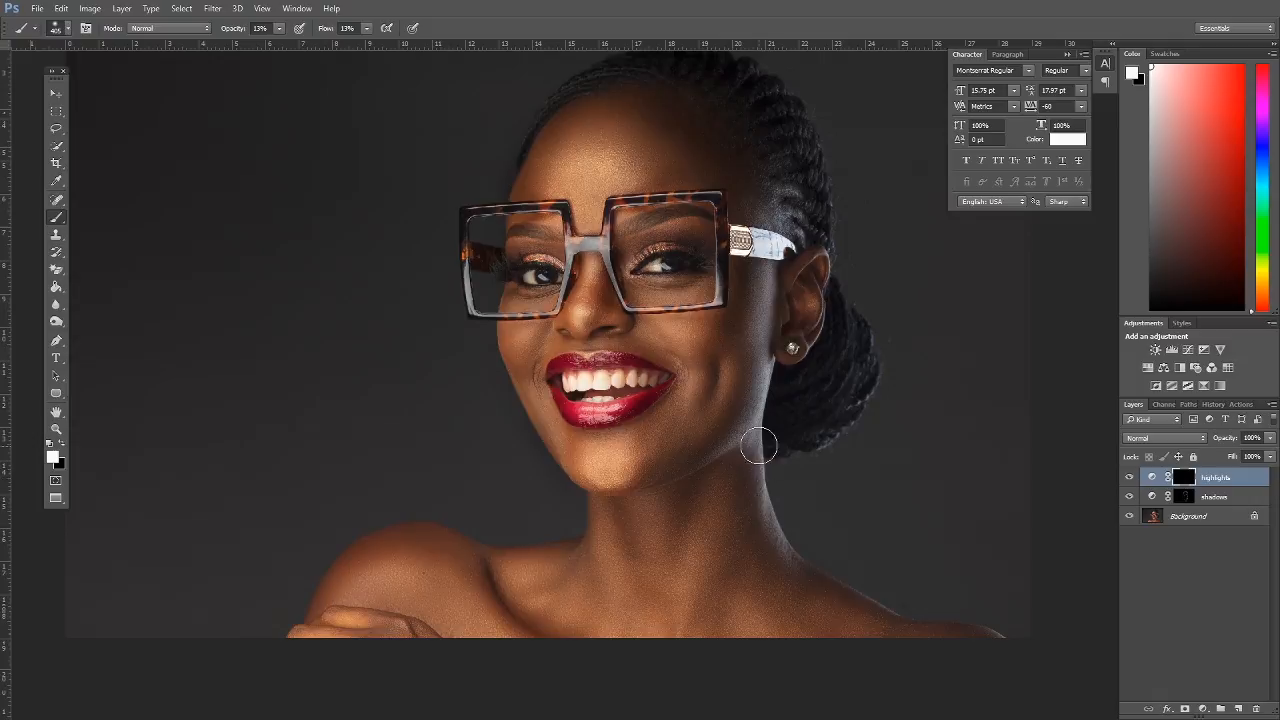
Enlarge the brush to 534 px and paint highlights on the center of the forehead above the glasses.
{"action": "right_click", "coordinate": [598, 190]}
{"action": "left_click_drag", "start_coordinate": [742, 226], "coordinate": [734, 222]}
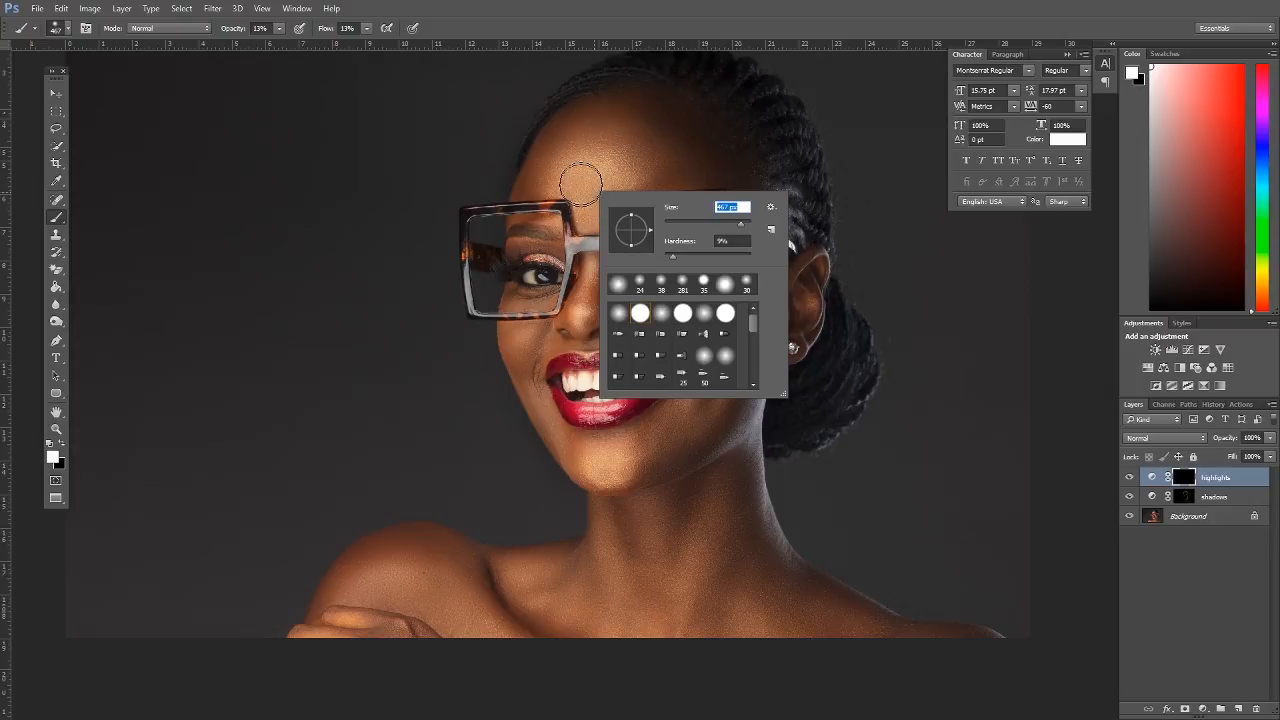
{"action": "key", "text": "Return"}
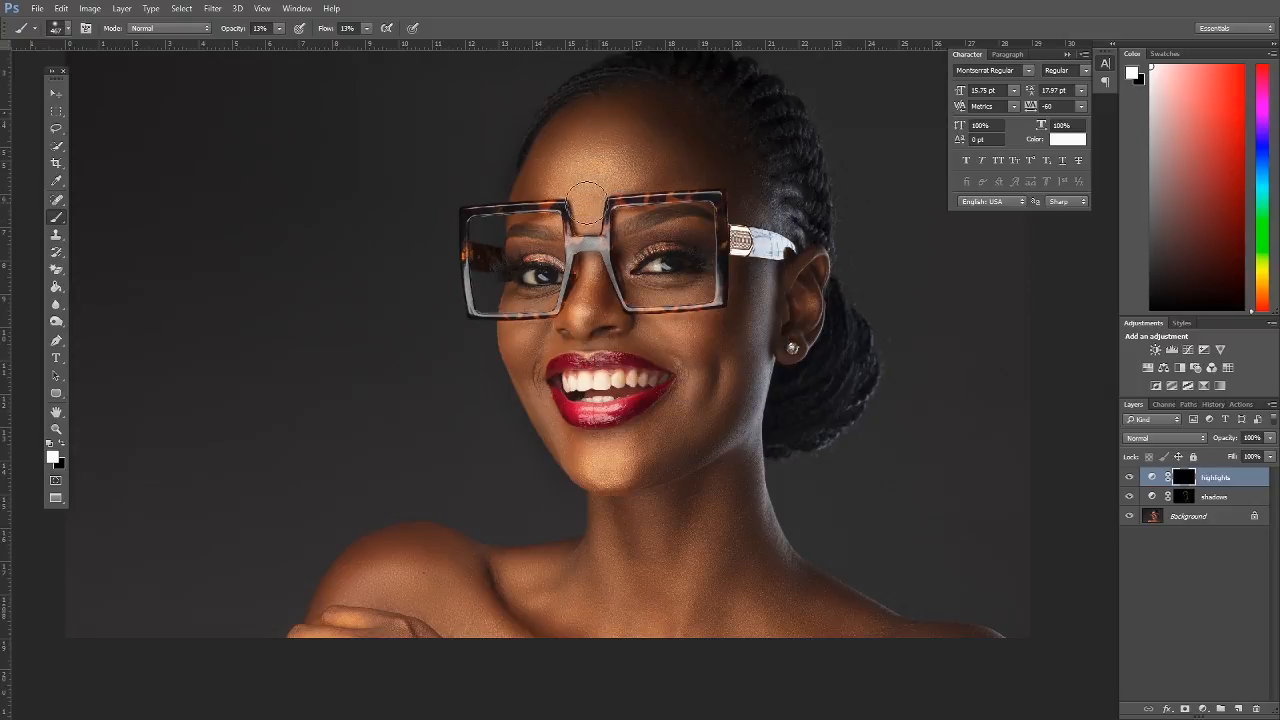
{"action": "right_click", "coordinate": [587, 195]}
{"action": "left_click_drag", "start_coordinate": [734, 233], "coordinate": [737, 233]}
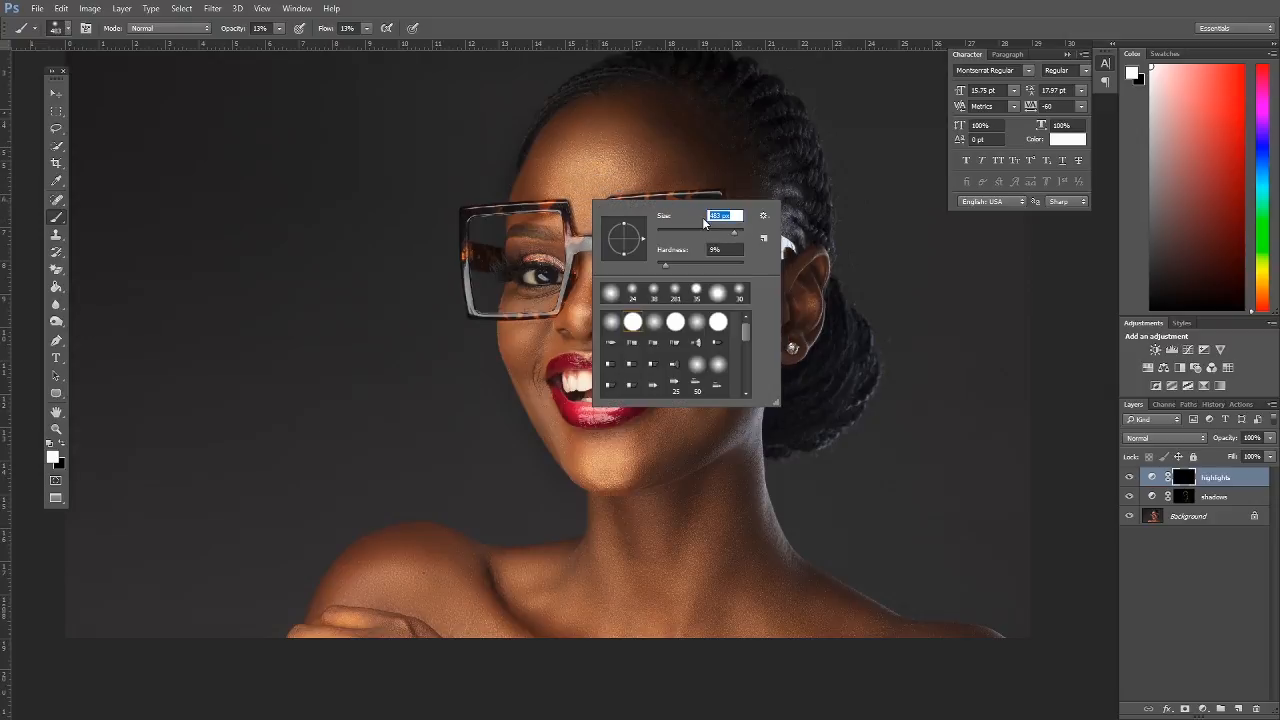
{"action": "key", "text": "Return"}
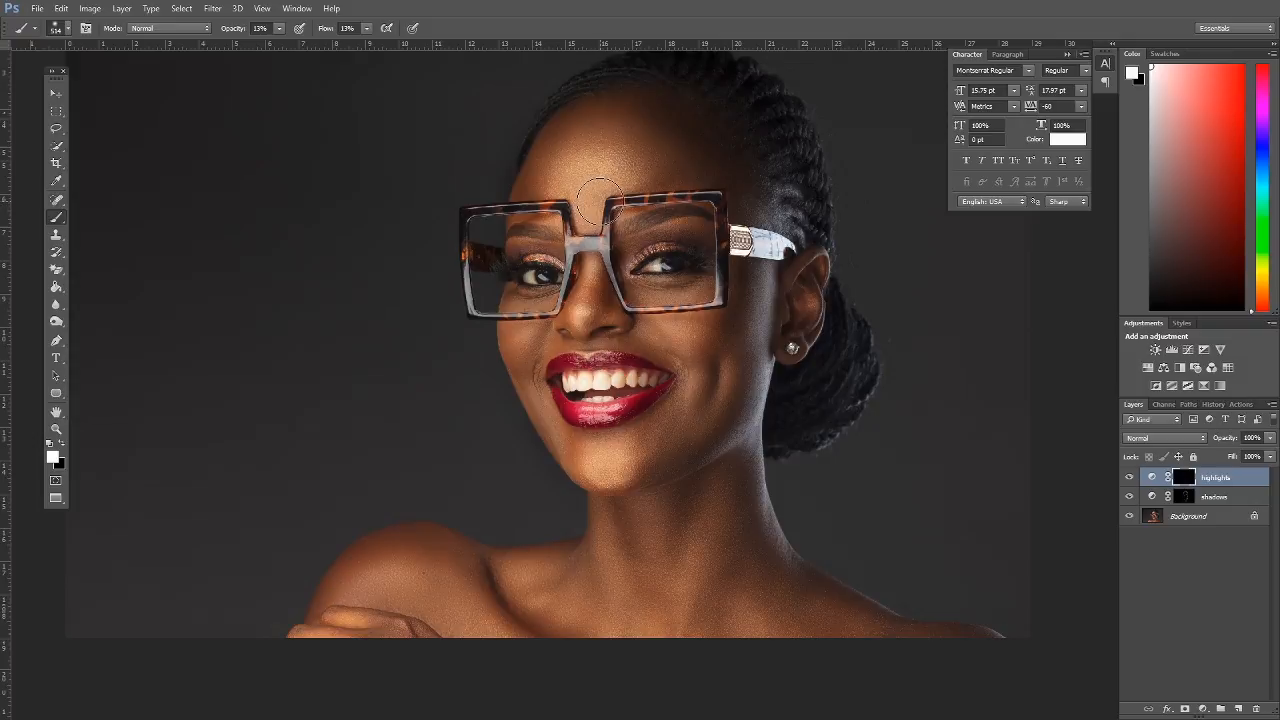
Set the brush to 151 px and paint highlights on the brow bones beneath both eyebrows inside the glasses.
{"action": "right_click", "coordinate": [597, 186]}
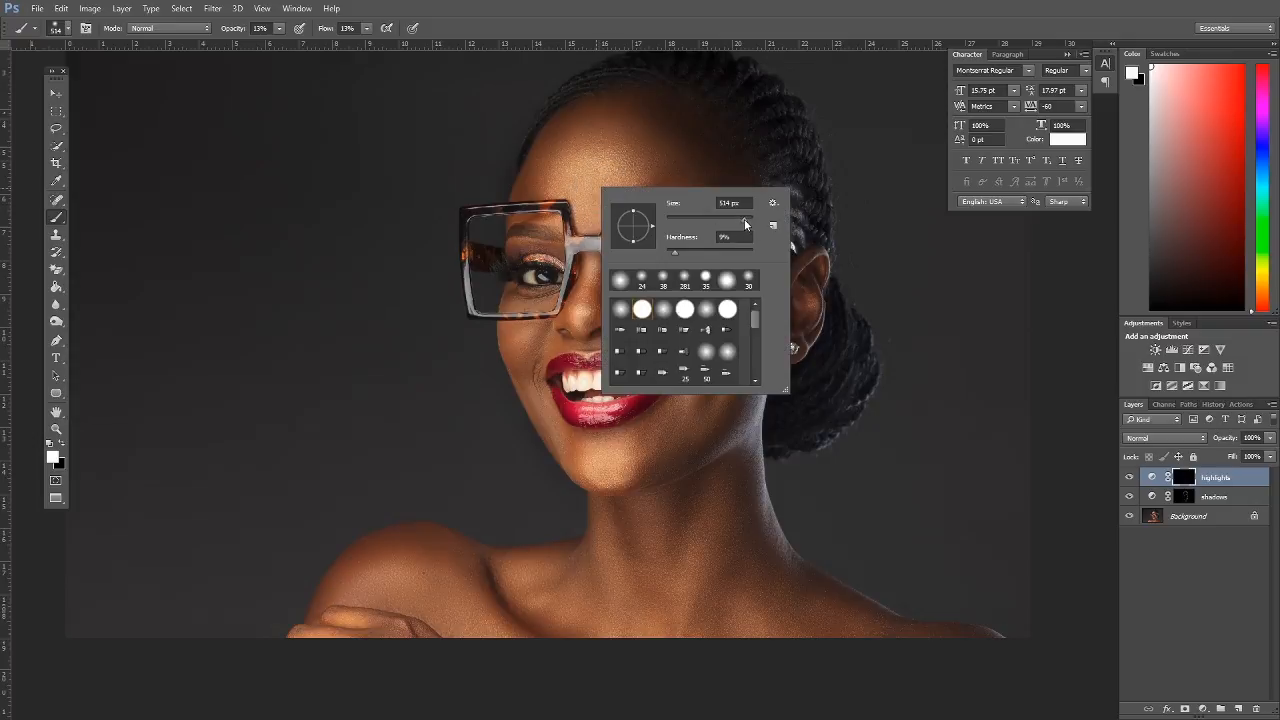
{"action": "key", "text": "Return"}
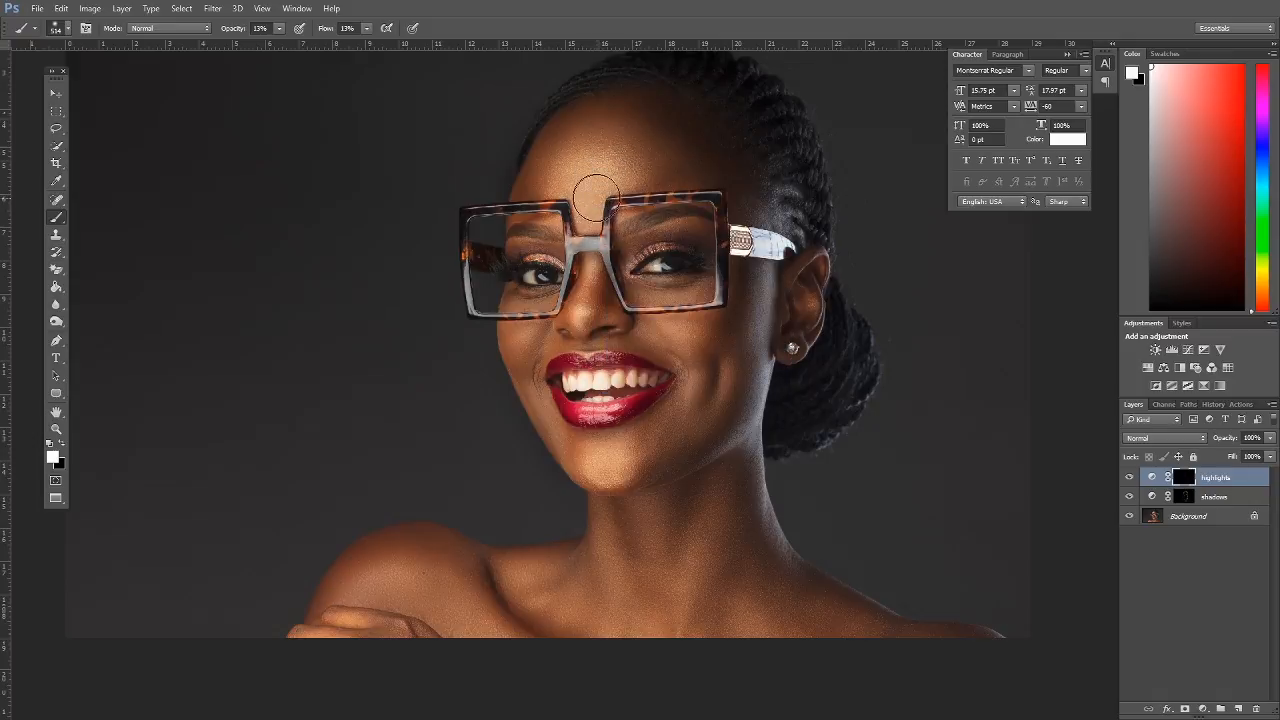
{"action": "right_click", "coordinate": [690, 222]}
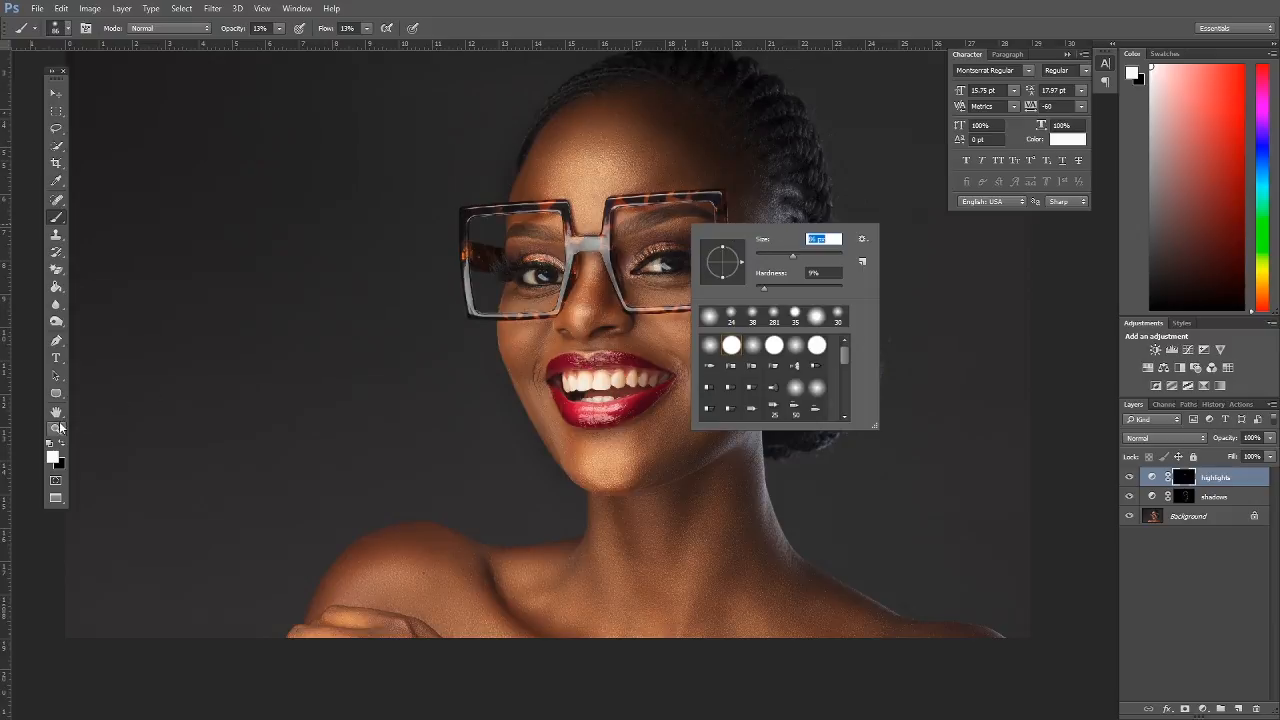
{"action": "left_click", "coordinate": [56, 428]}
{"action": "left_click", "coordinate": [692, 232]}
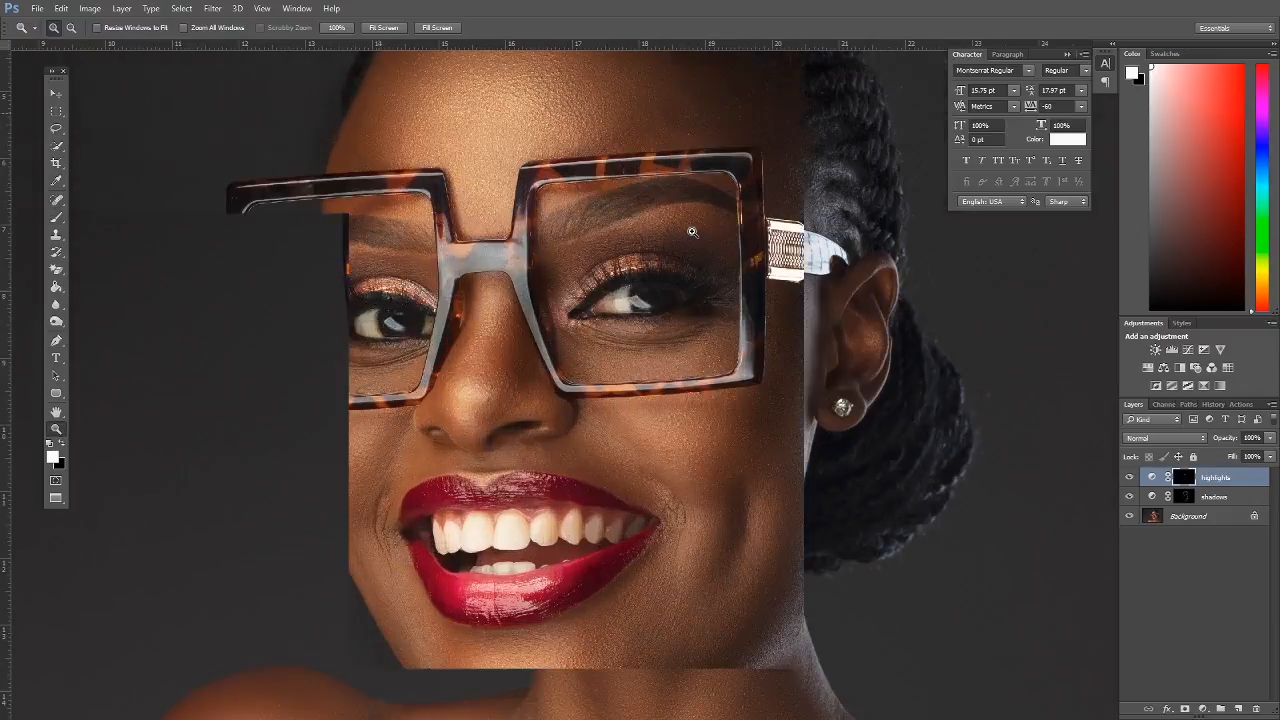
{"action": "left_click", "coordinate": [709, 214]}
{"action": "left_click", "coordinate": [663, 206]}
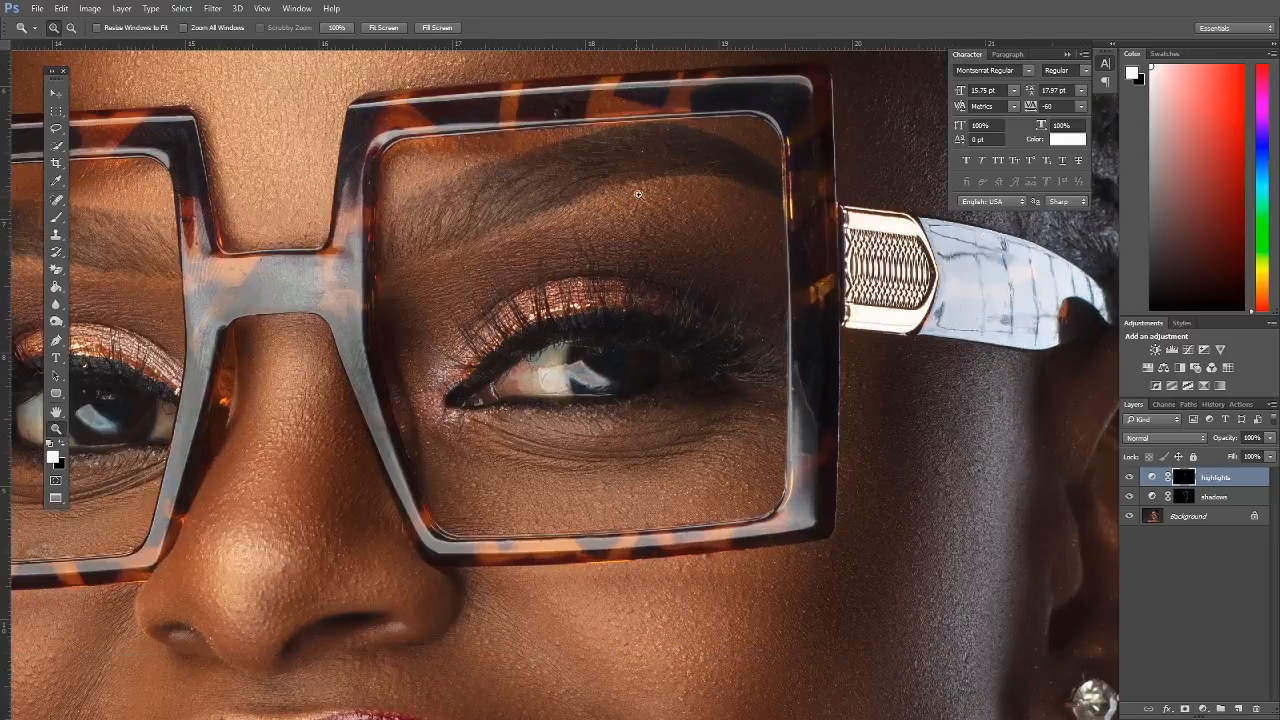
{"action": "left_click", "coordinate": [56, 218]}
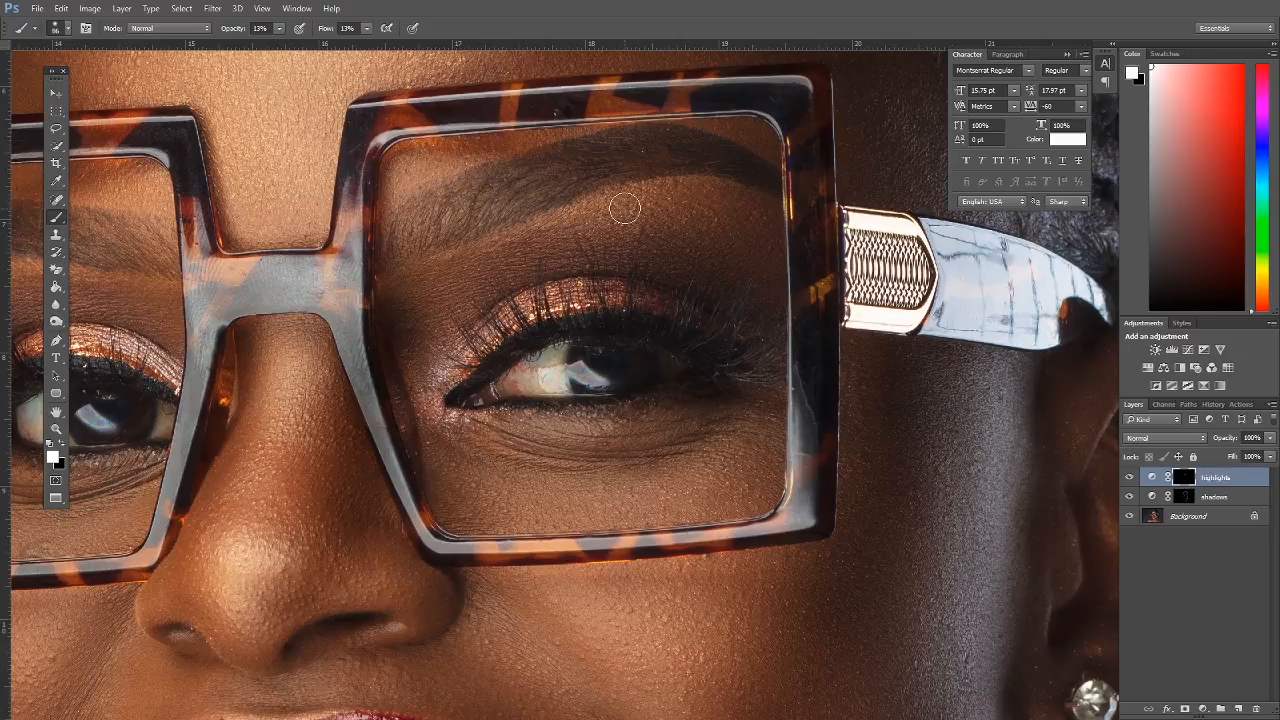
{"action": "right_click", "coordinate": [632, 210]}
{"action": "left_click", "coordinate": [746, 239]}
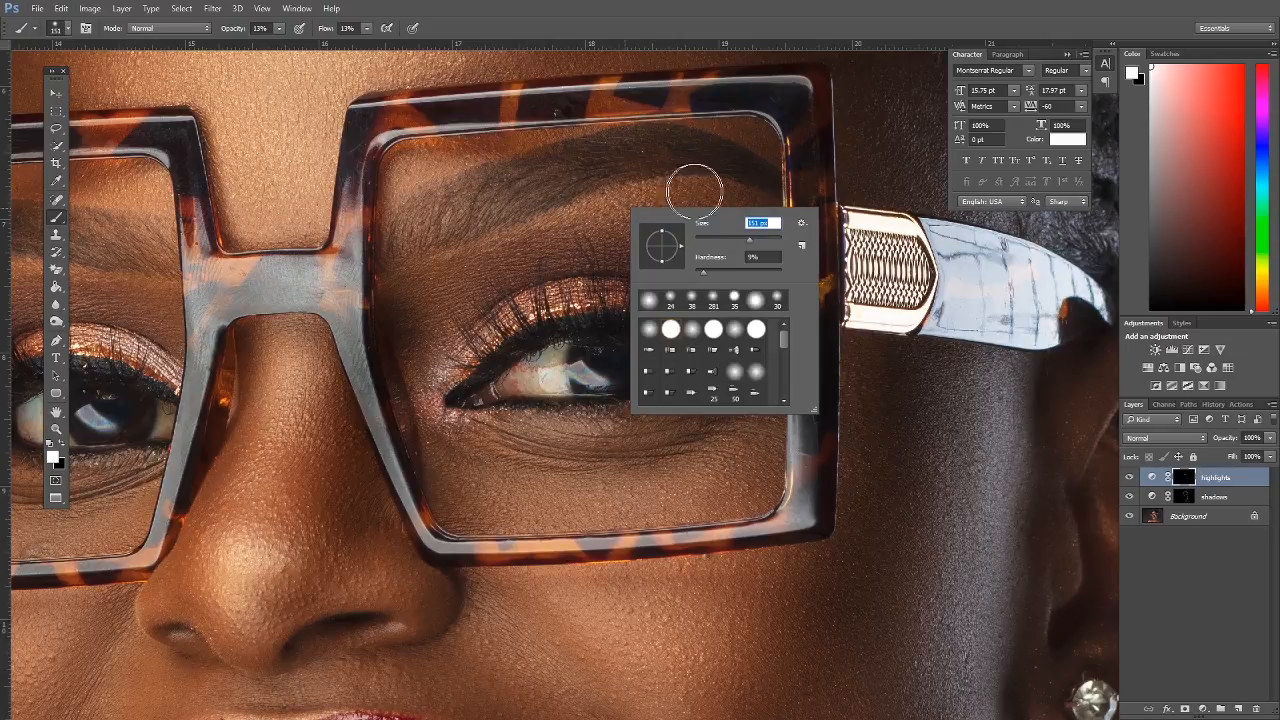
{"action": "key", "text": "Return"}
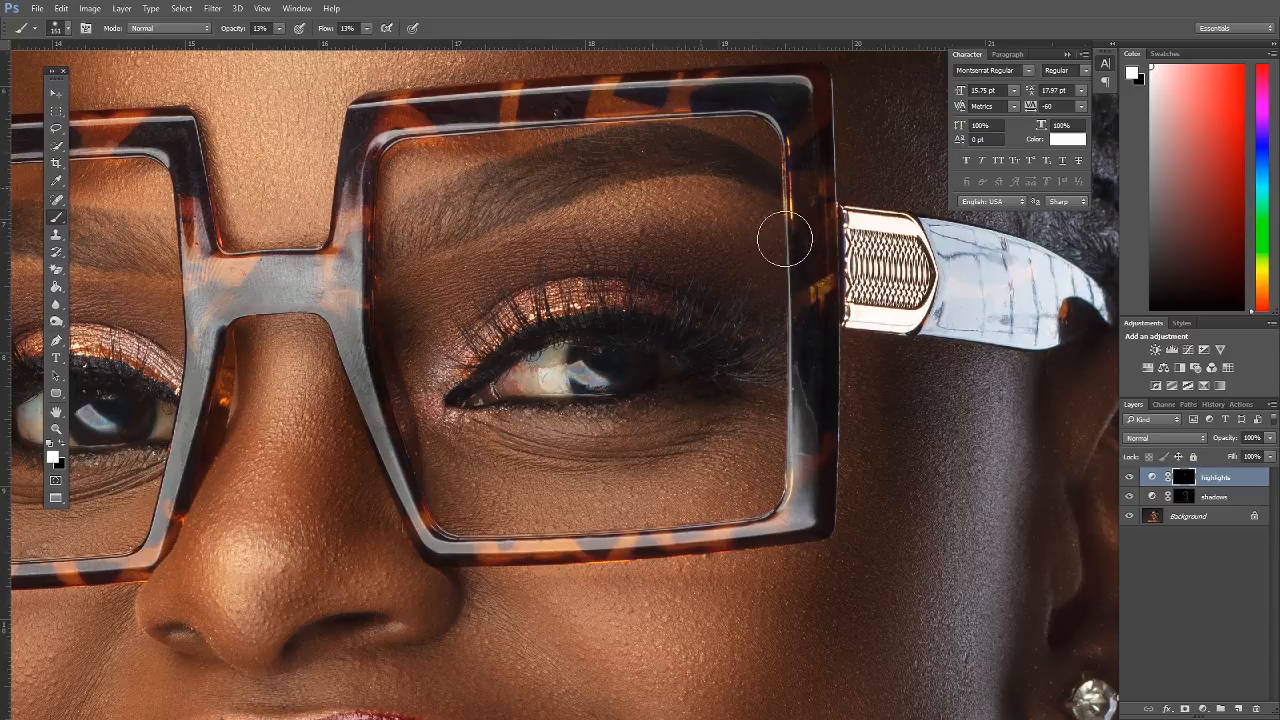
{"action": "key", "text": "space"}
{"action": "left_click_drag", "start_coordinate": [591, 256], "coordinate": [893, 257]}
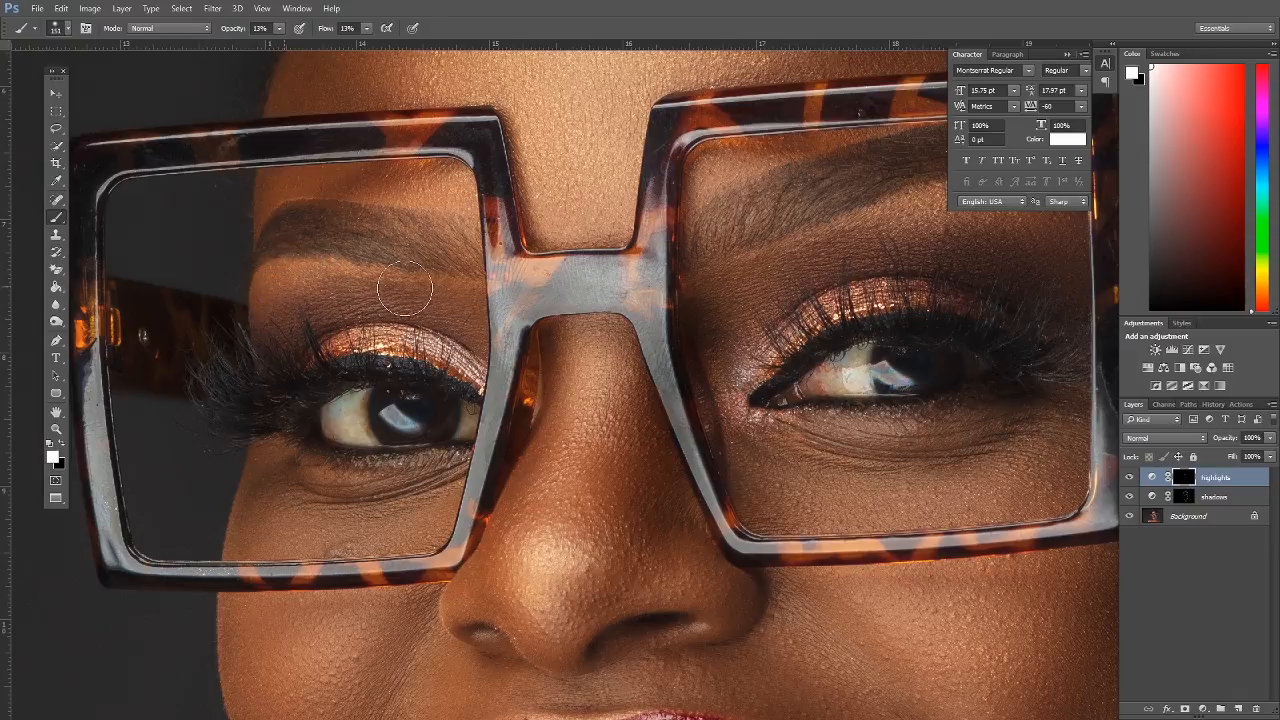
Reduce the brush to 94 px and paint highlights on the skin under both eyes.
{"action": "scroll", "coordinate": [386, 371], "scroll_direction": "right", "scroll_amount": 6}
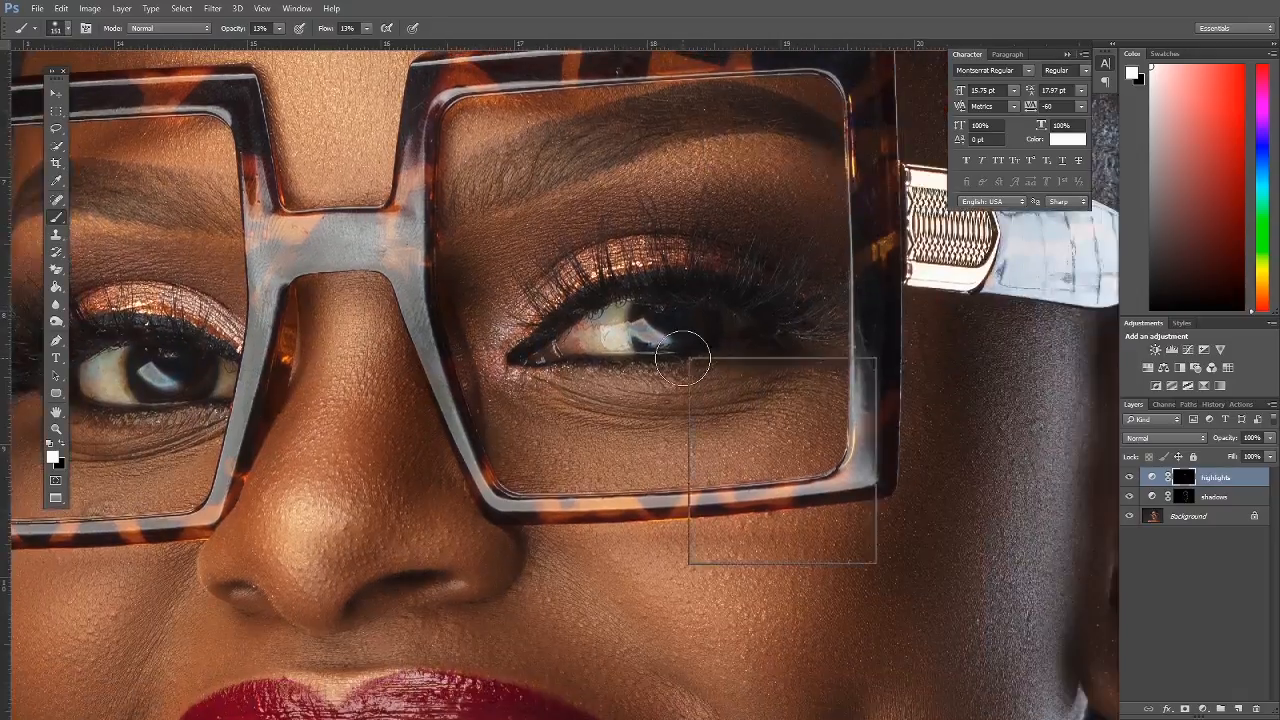
{"action": "key", "text": "Return"}
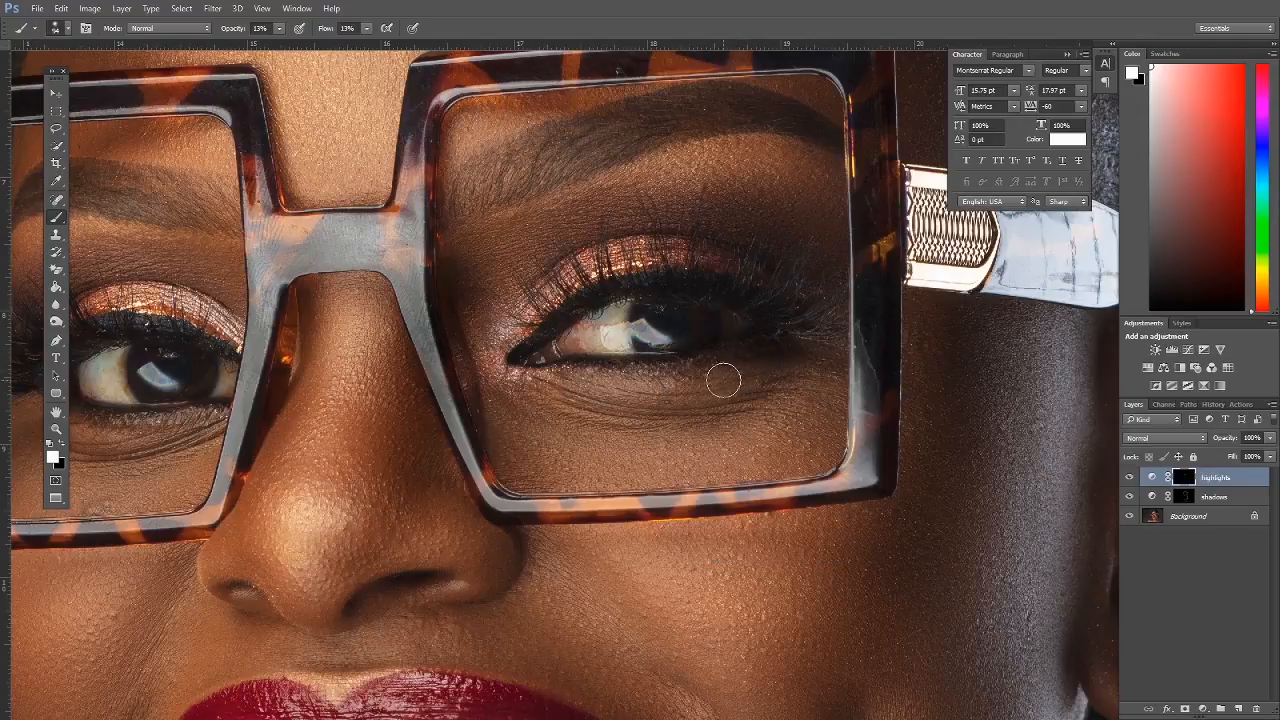
{"action": "scroll", "coordinate": [524, 338], "scroll_direction": "left", "scroll_amount": 5}
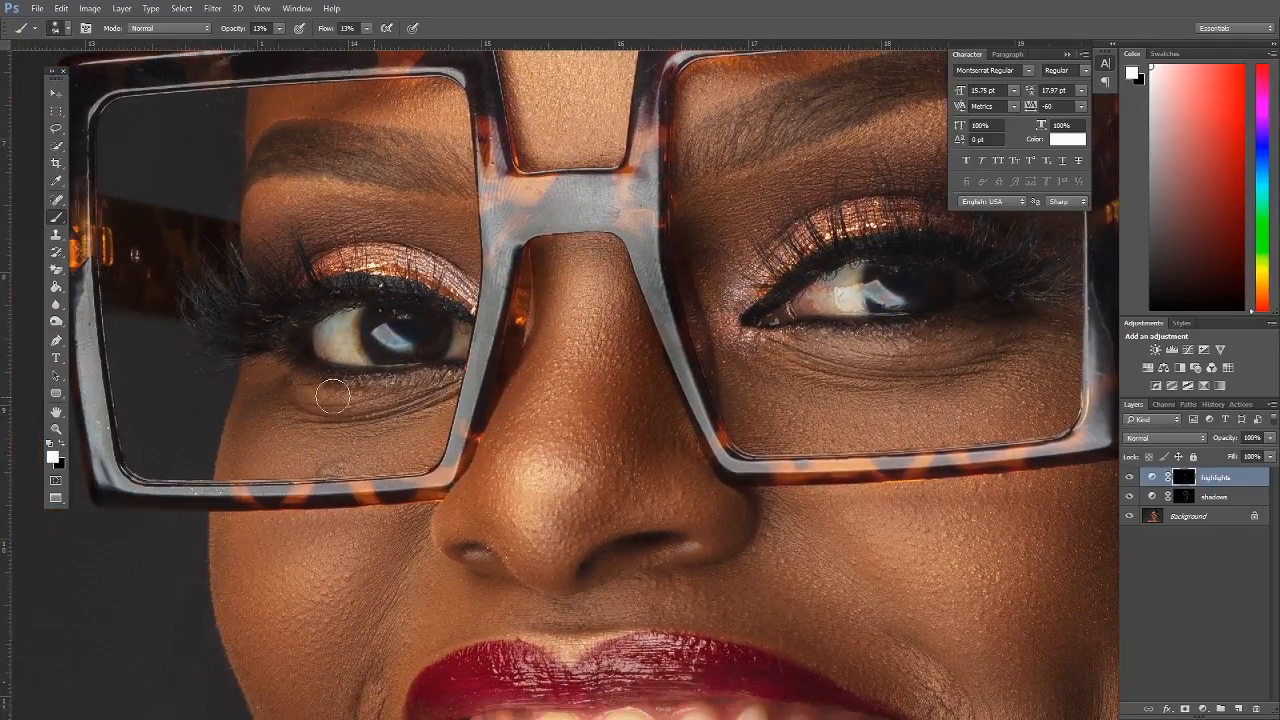
{"action": "scroll", "coordinate": [375, 398], "scroll_direction": "up", "scroll_amount": 3}
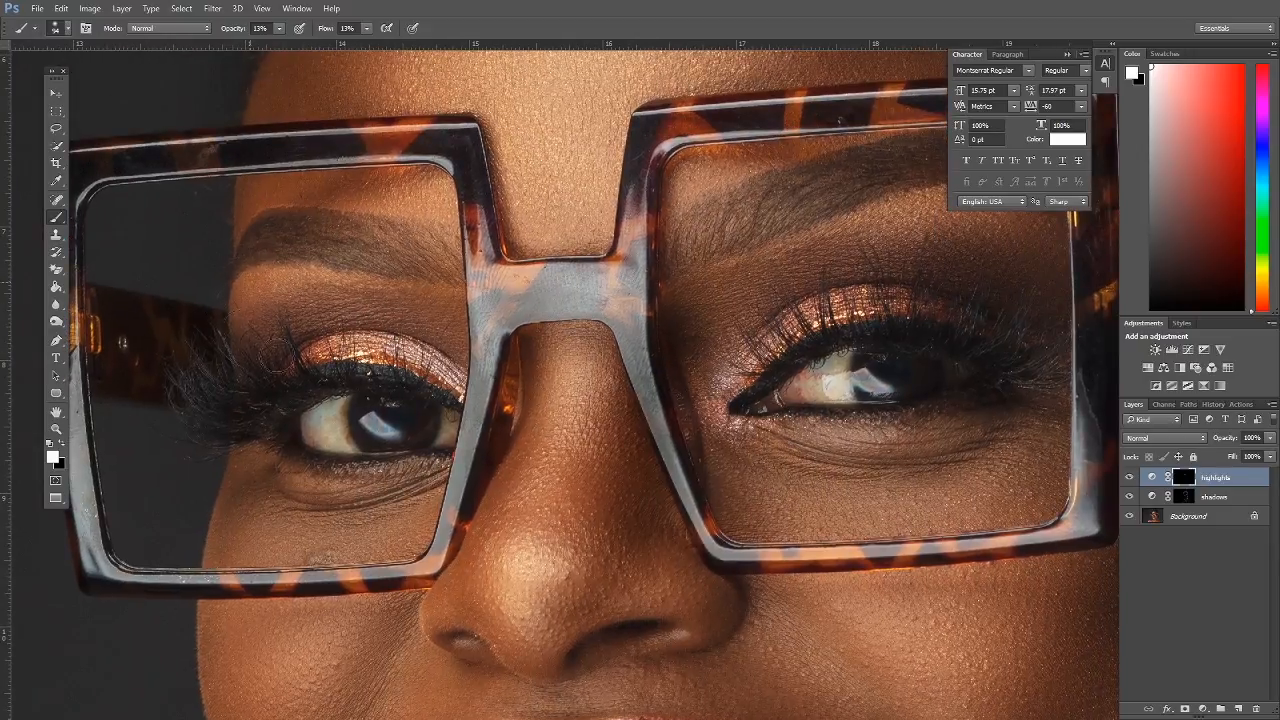
Toggle the highlights layer's visibility off and on to compare the whole portrait with and without the highlights.
{"action": "scroll", "coordinate": [217, 329], "scroll_direction": "right", "scroll_amount": 5}
{"action": "scroll", "coordinate": [709, 300], "scroll_direction": "up", "scroll_amount": 10}
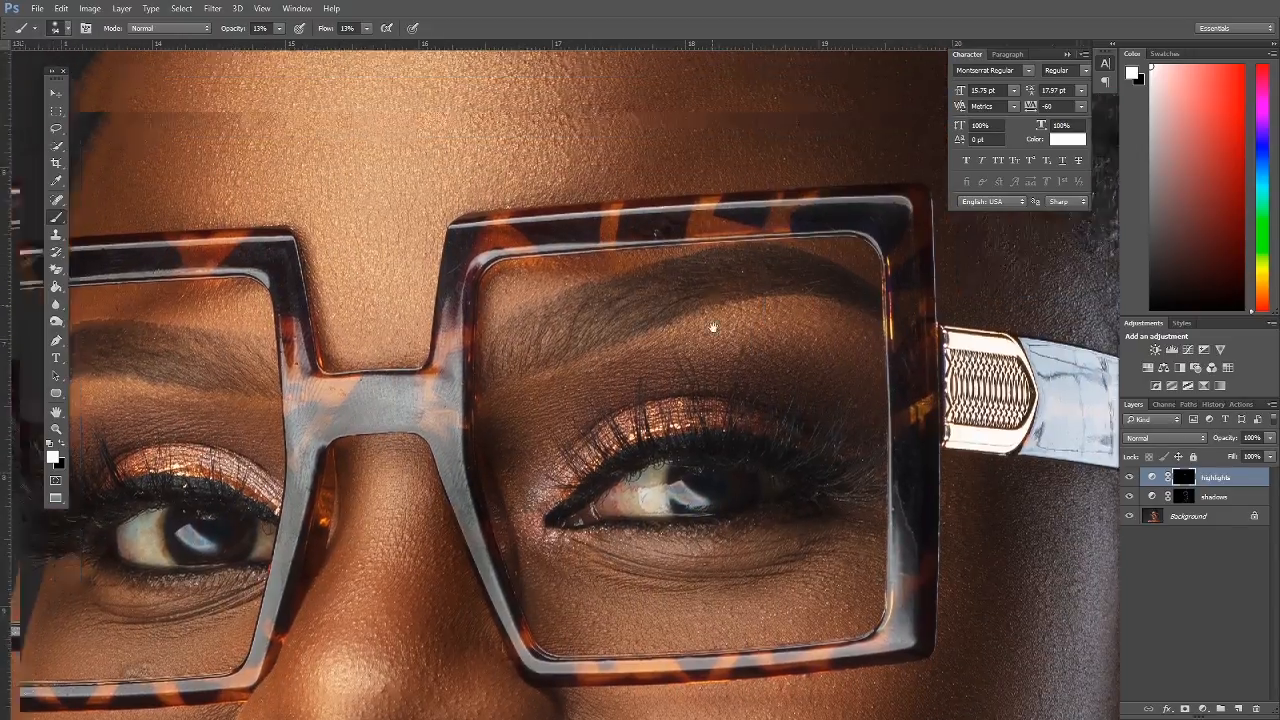
{"action": "scroll", "coordinate": [637, 342], "scroll_direction": "down", "scroll_amount": 4}
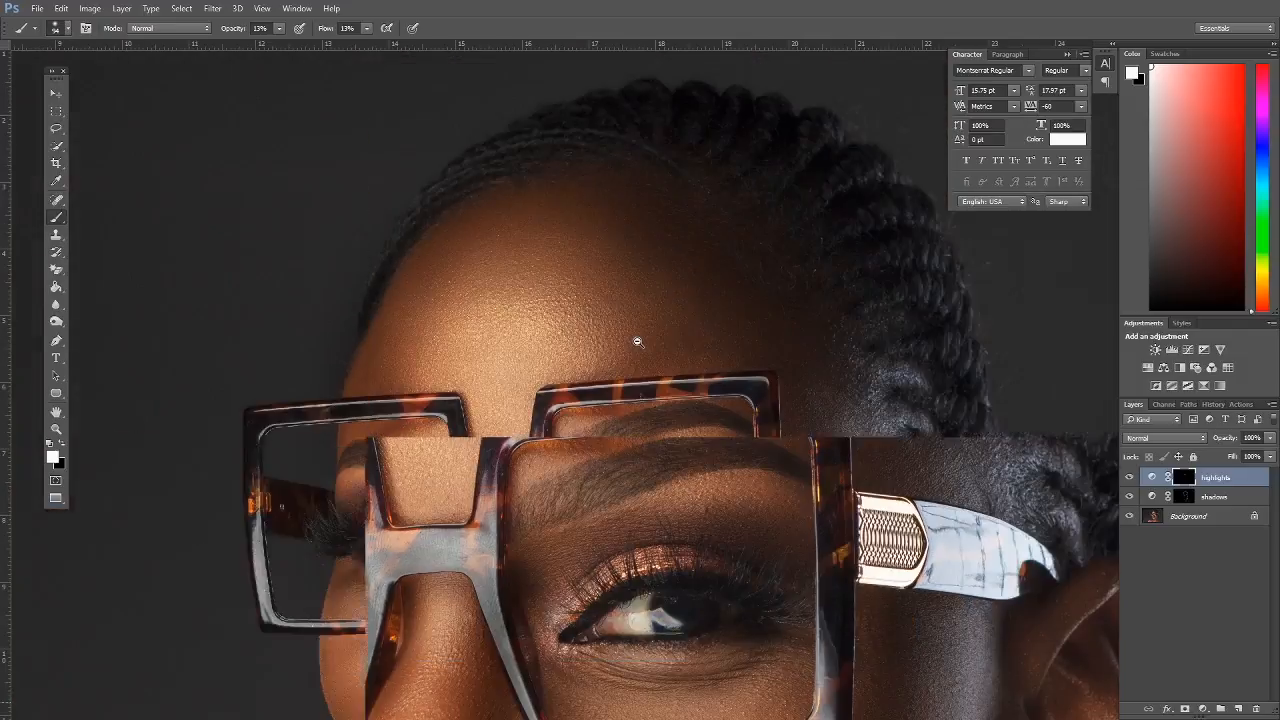
{"action": "scroll", "coordinate": [637, 342], "scroll_direction": "down", "scroll_amount": 3}
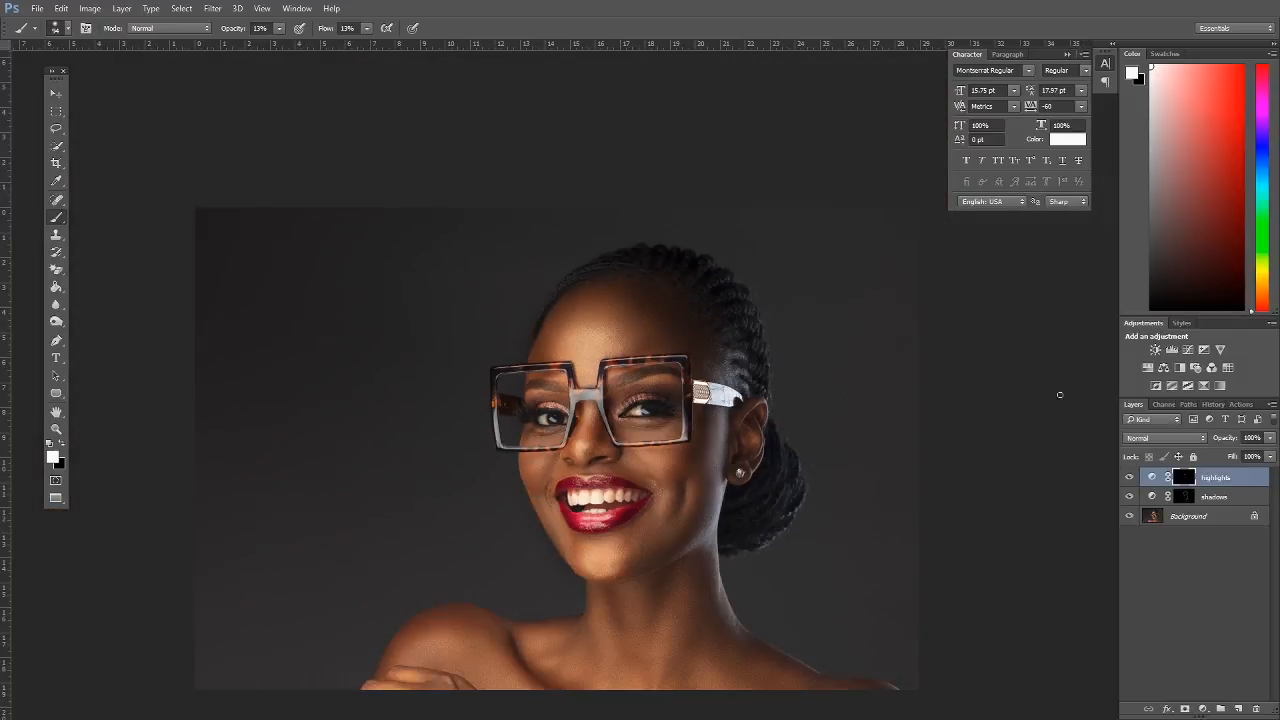
{"action": "left_click", "coordinate": [1128, 479]}
{"action": "left_click", "coordinate": [1128, 479]}
{"action": "left_click", "coordinate": [1128, 479]}
{"action": "left_click", "coordinate": [1128, 479]}
Paint highlights along the rim-lit edge of the neck below the earring with the 94 px brush.
{"action": "key", "text": "z"}
{"action": "left_click", "coordinate": [740, 468]}
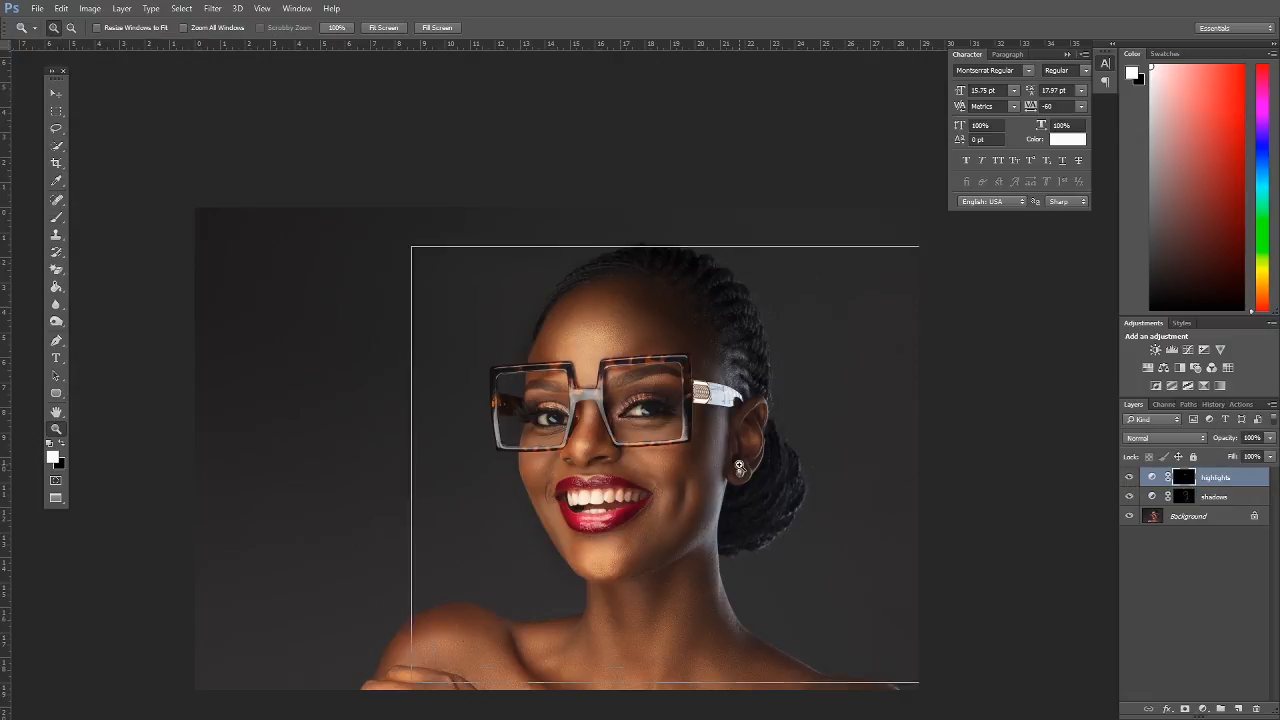
{"action": "left_click_drag", "start_coordinate": [695, 497], "coordinate": [655, 220]}
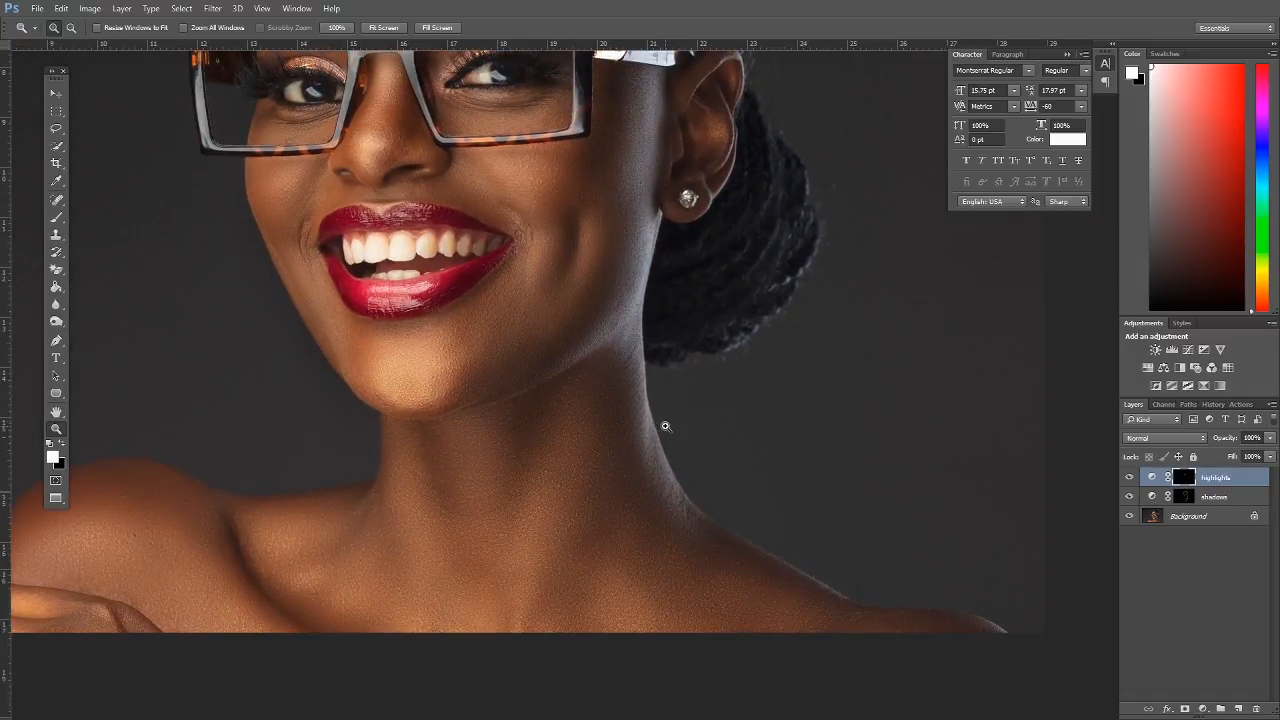
{"action": "left_click", "coordinate": [56, 217]}
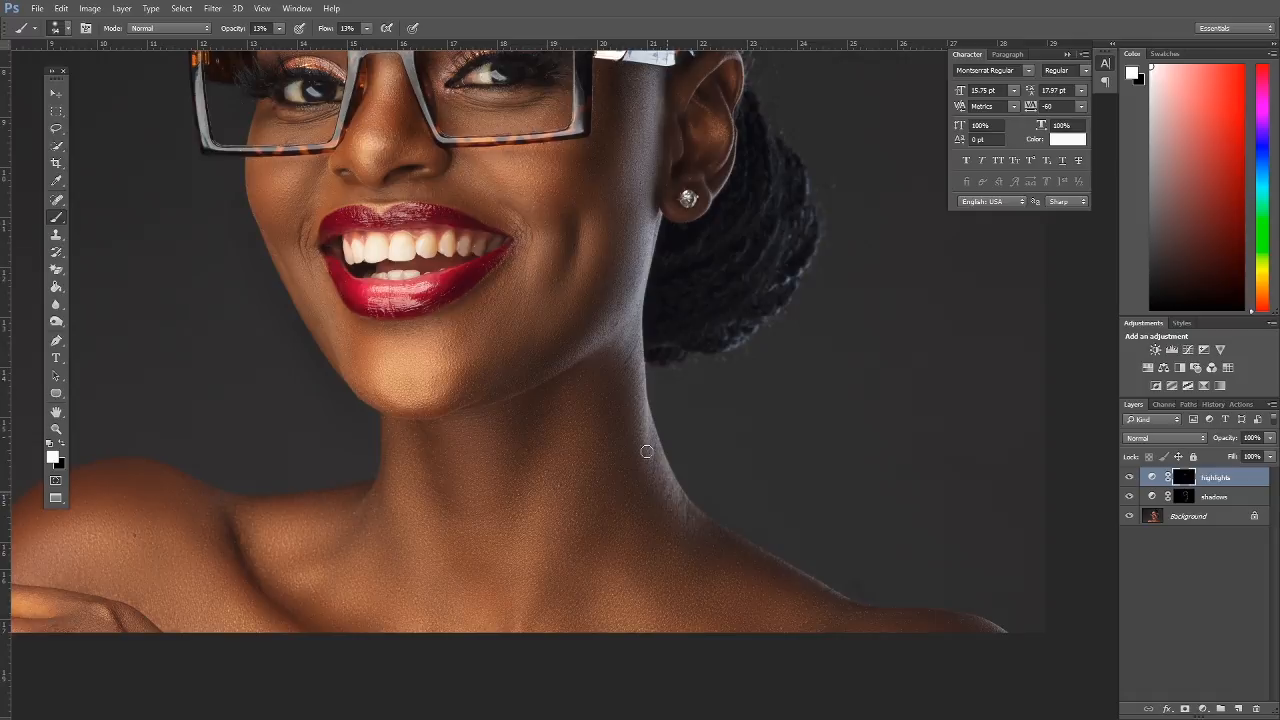
{"action": "mouse_move", "coordinate": [660, 178]}
{"action": "left_mouse_down"}
{"action": "mouse_move", "coordinate": [655, 296]}
{"action": "mouse_move", "coordinate": [635, 352]}
{"action": "left_mouse_up"}
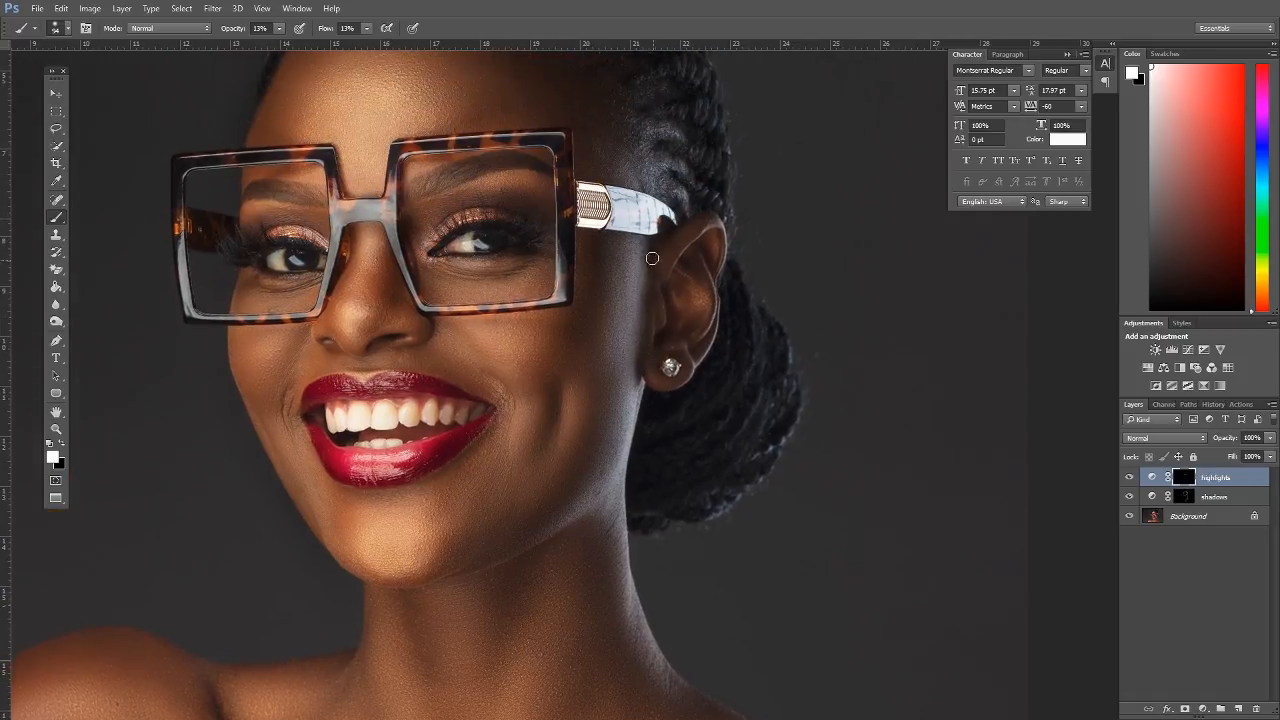
Enlarge the brush to 421 px and paint highlights on the braided hair behind the ear.
{"action": "right_click", "coordinate": [655, 264]}
{"action": "left_click", "coordinate": [777, 293]}
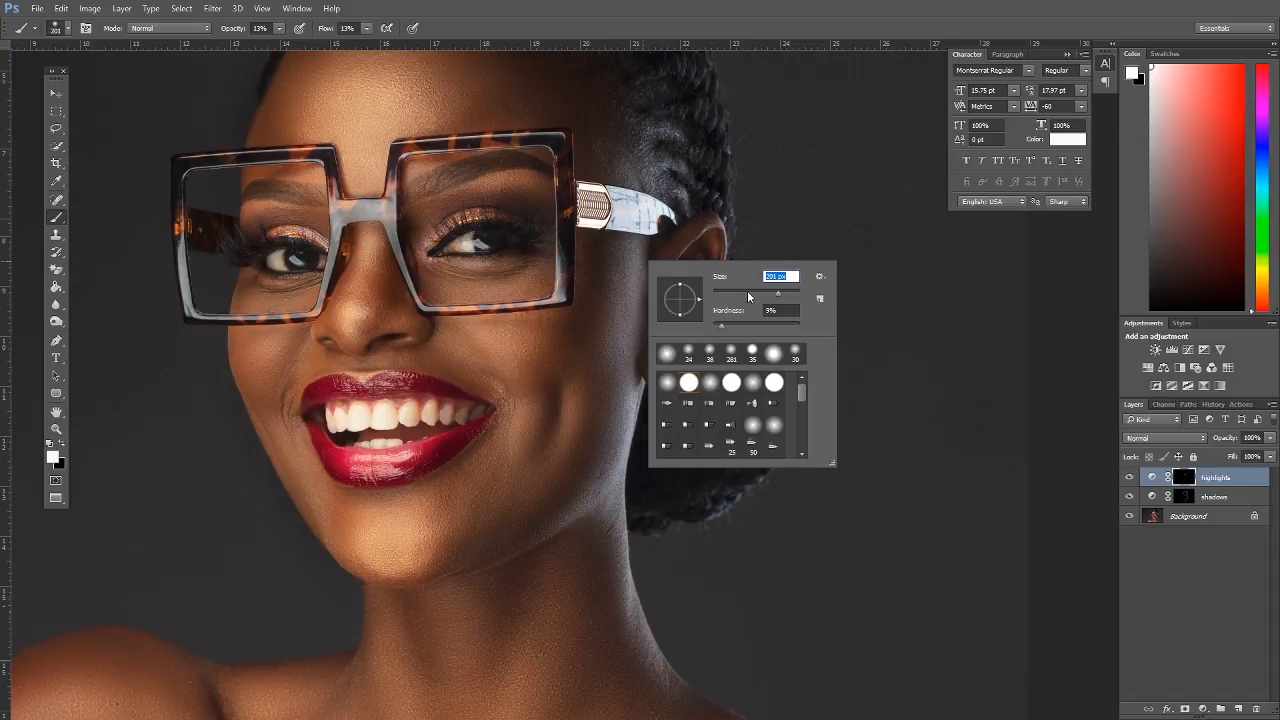
{"action": "key", "text": "Return"}
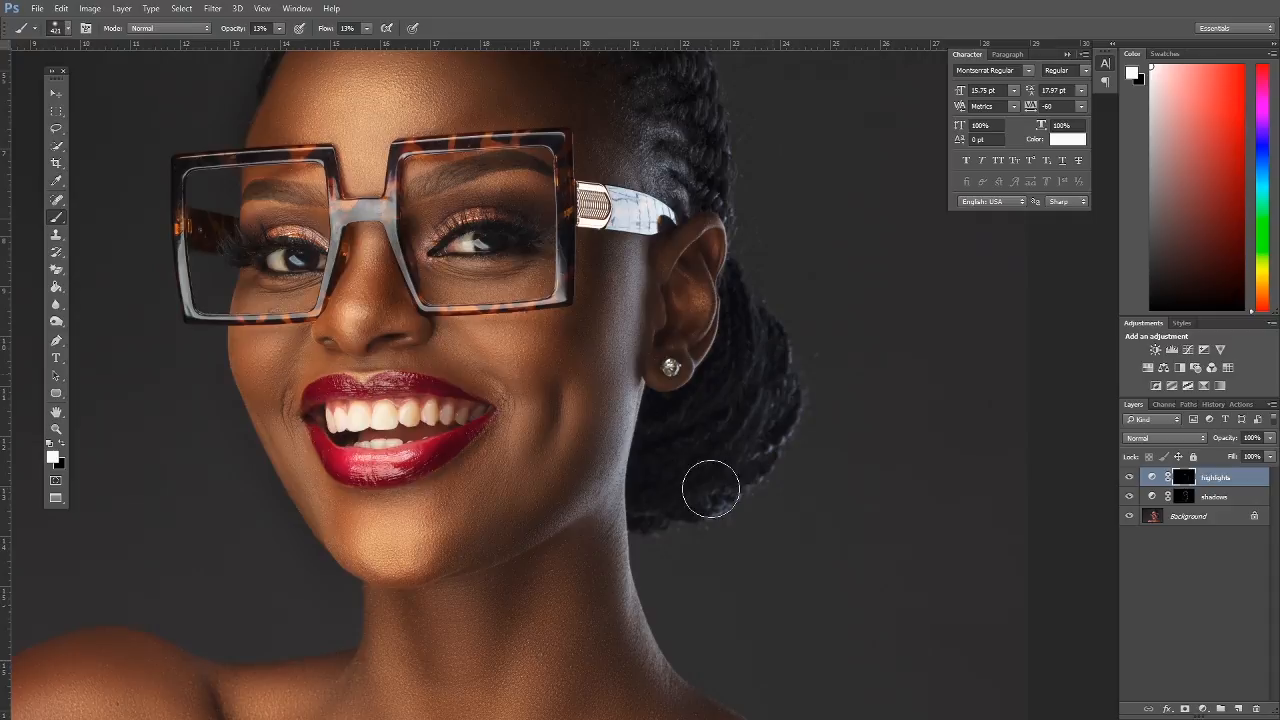
{"action": "scroll", "coordinate": [749, 357], "scroll_direction": "up", "scroll_amount": 4}
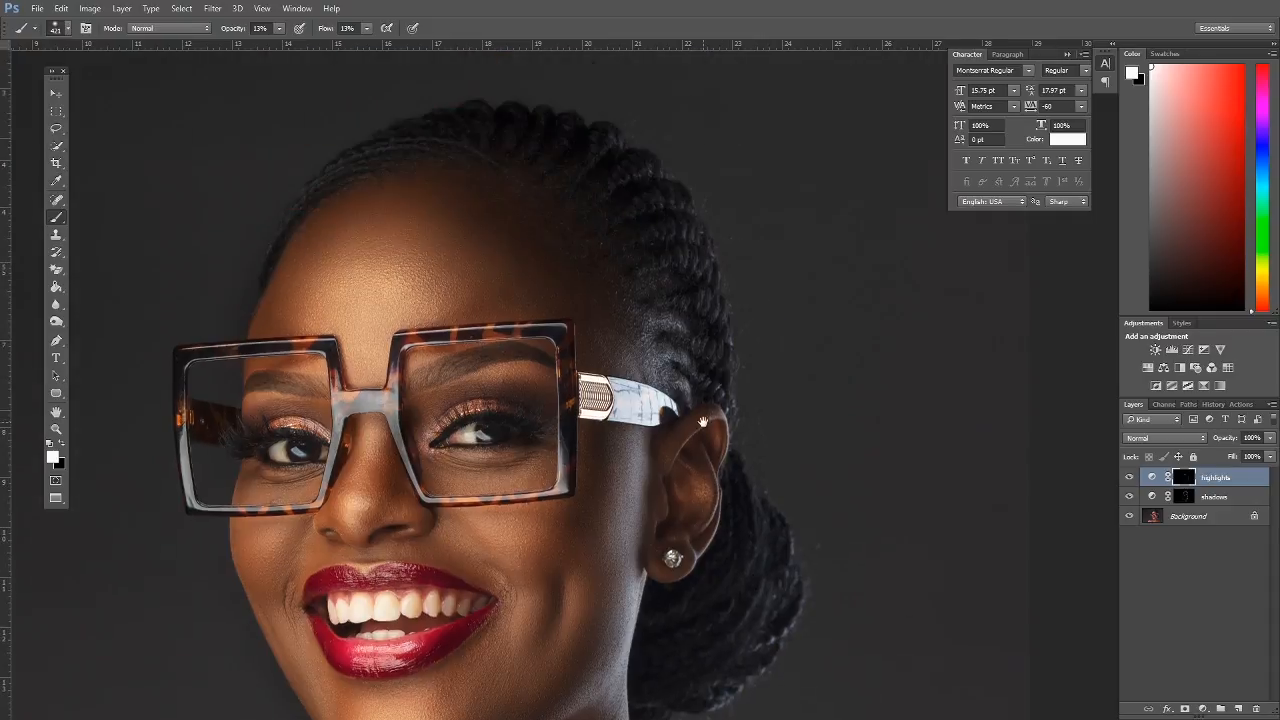
{"action": "left_click_drag", "start_coordinate": [647, 346], "coordinate": [703, 259]}
Reduce the brush to 160 px and paint highlights around the eyebrow nearest the ear.
{"action": "right_click", "coordinate": [678, 352]}
{"action": "left_click_drag", "start_coordinate": [818, 383], "coordinate": [781, 372]}
{"action": "key", "text": "Return"}
{"action": "left_click_drag", "start_coordinate": [548, 287], "coordinate": [565, 374]}
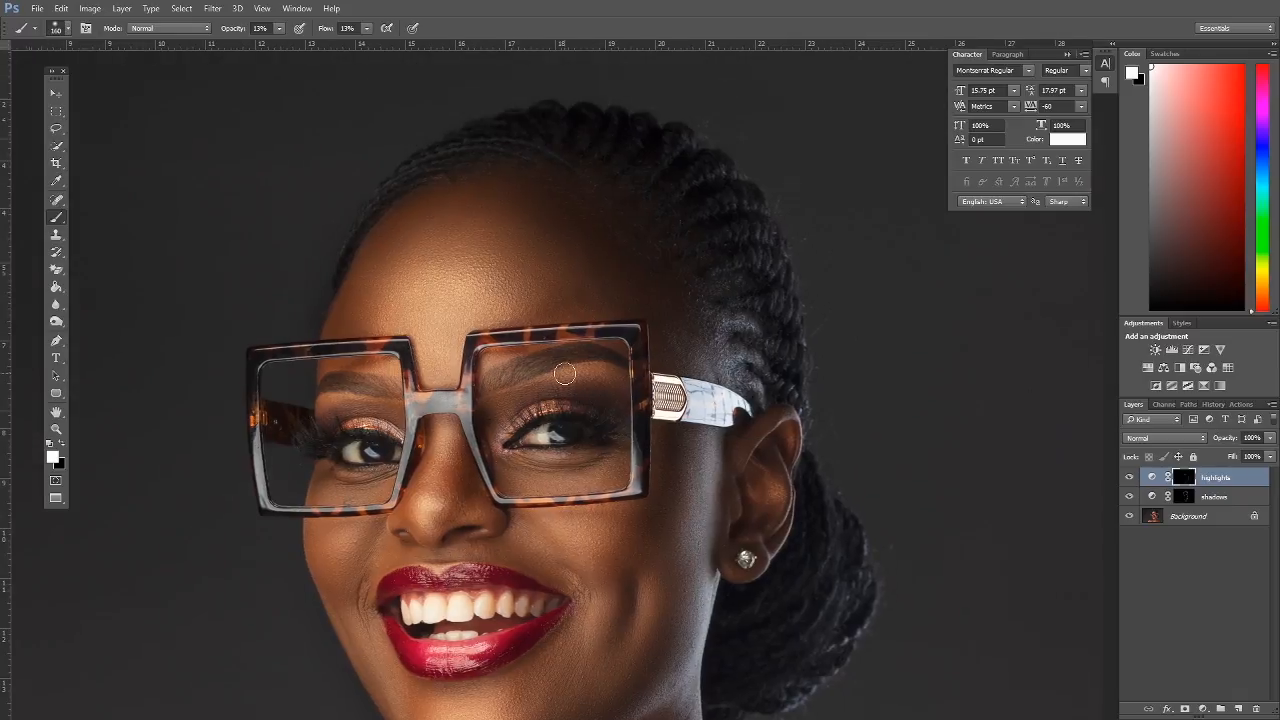
Reduce the brush to 99 px and paint highlights on the cheek beside the smile crease.
{"action": "right_click", "coordinate": [516, 440]}
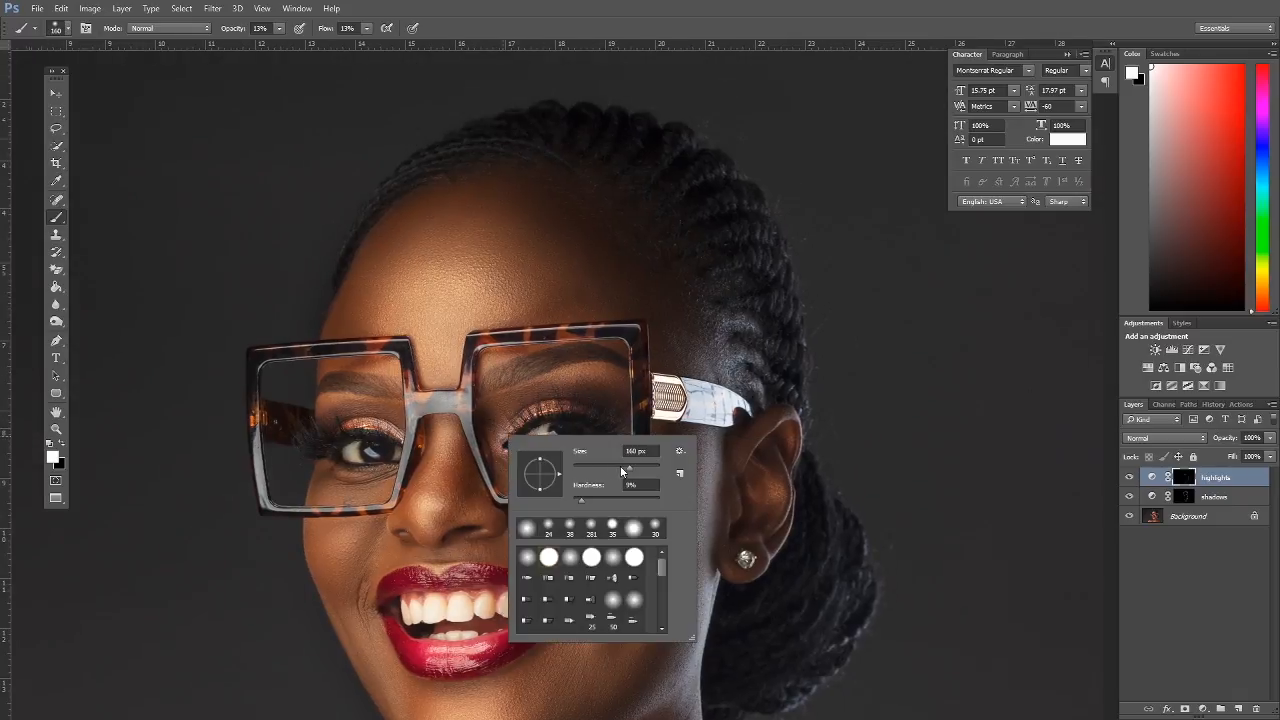
{"action": "key", "text": "Return"}
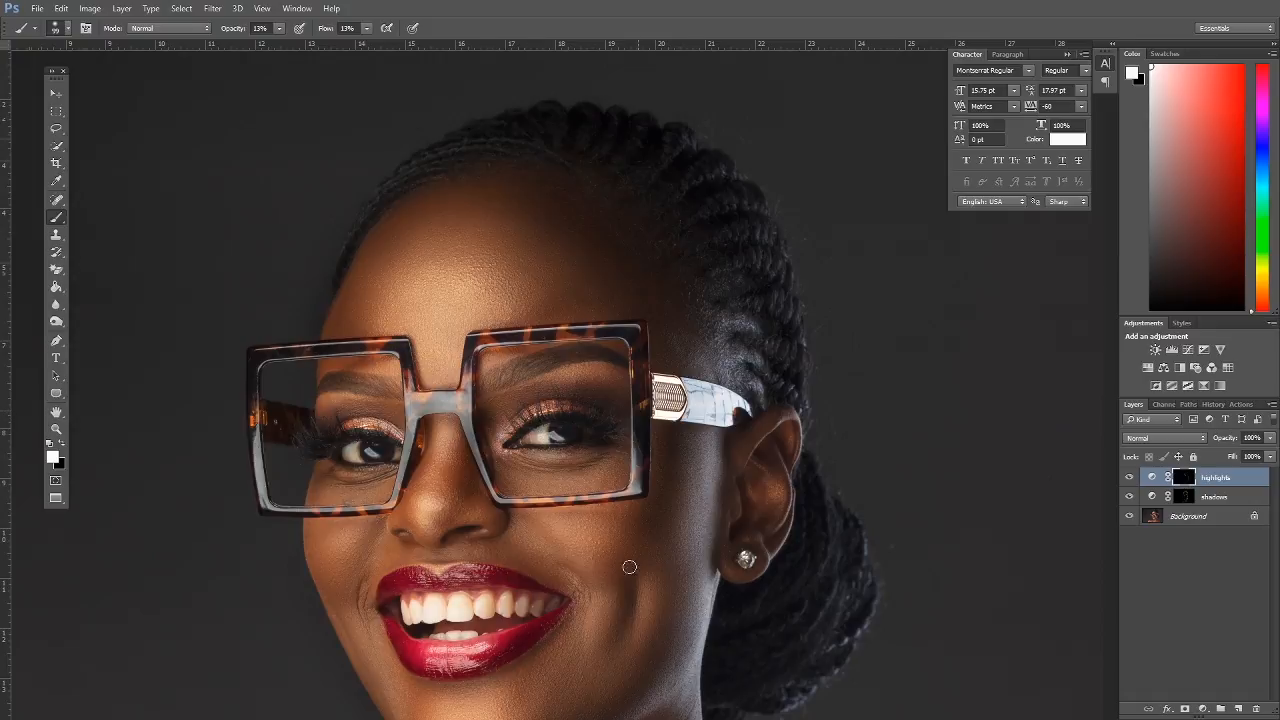
{"action": "left_click_drag", "start_coordinate": [632, 566], "coordinate": [663, 435]}
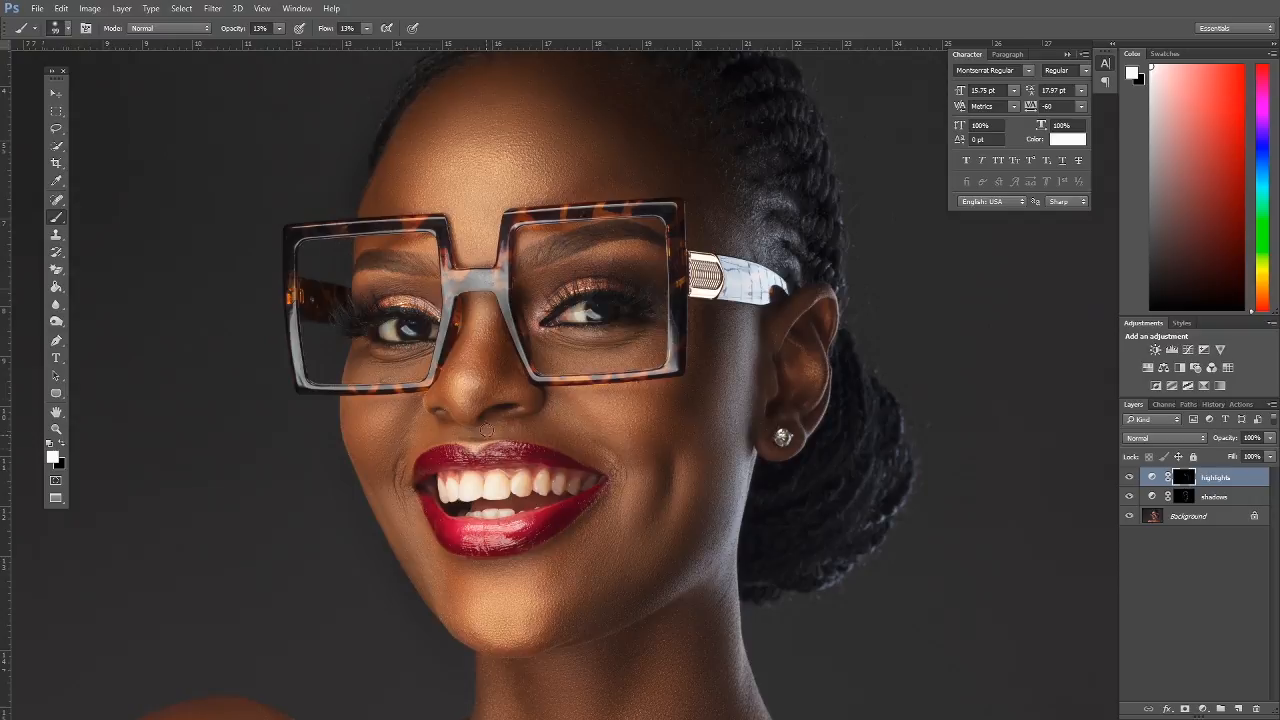
Paint highlights on the nose tip with a 239 px brush and on the nose bridge and lower lip with a 157 px brush.
{"action": "right_click", "coordinate": [470, 382]}
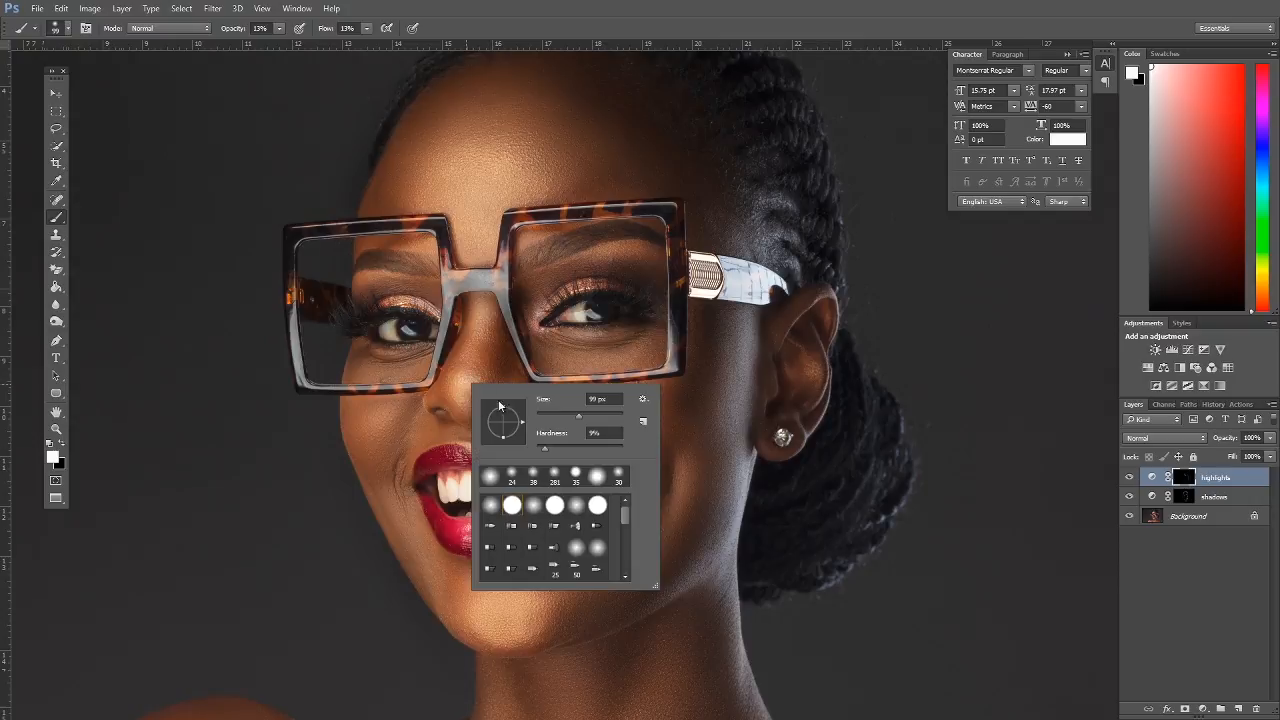
{"action": "left_click_drag", "start_coordinate": [606, 415], "coordinate": [618, 415]}
{"action": "left_click", "coordinate": [470, 382]}
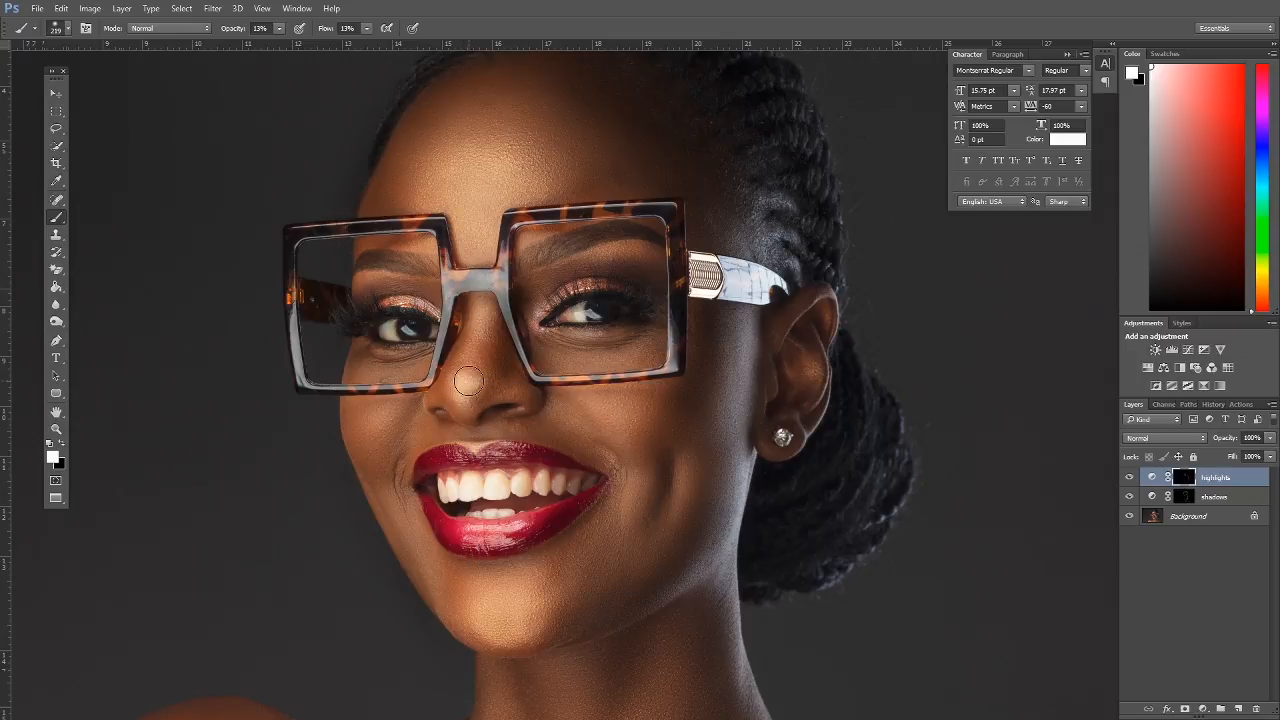
{"action": "right_click", "coordinate": [533, 348]}
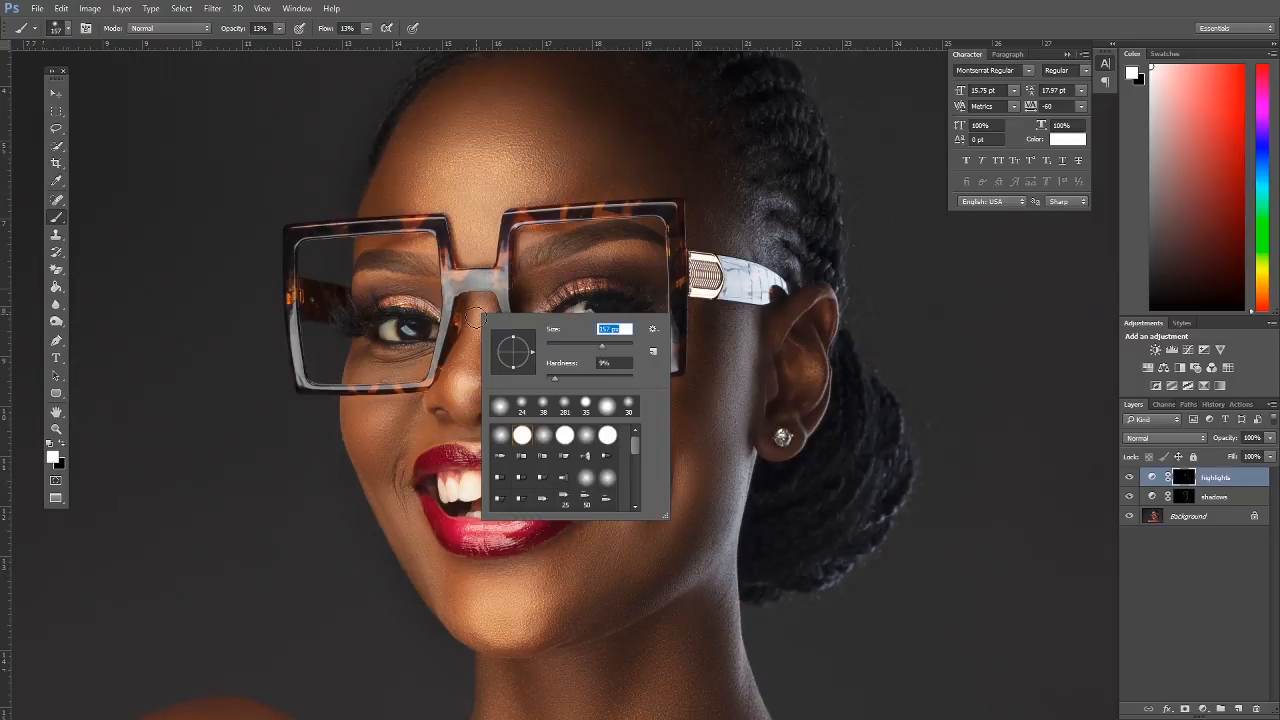
{"action": "left_click", "coordinate": [474, 318]}
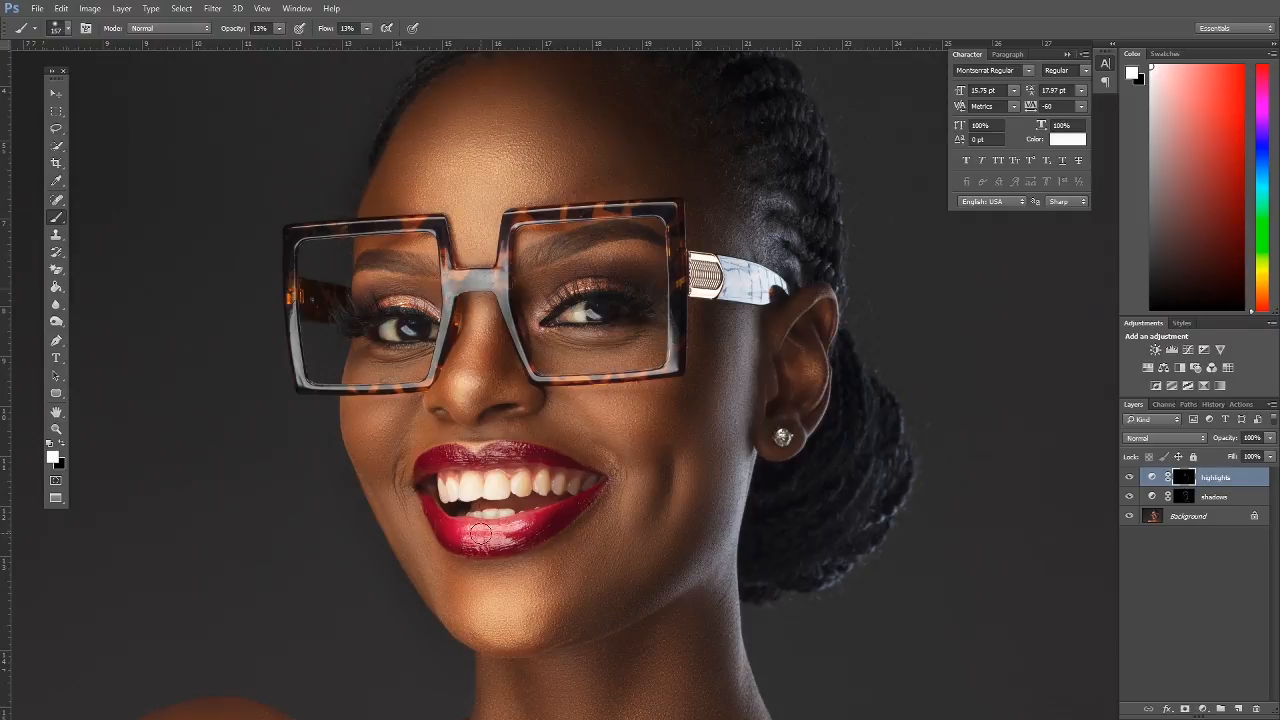
Set the brush to 250 px and paint highlights on the cheeks below the glasses.
{"action": "right_click", "coordinate": [399, 410]}
{"action": "left_click", "coordinate": [547, 448]}
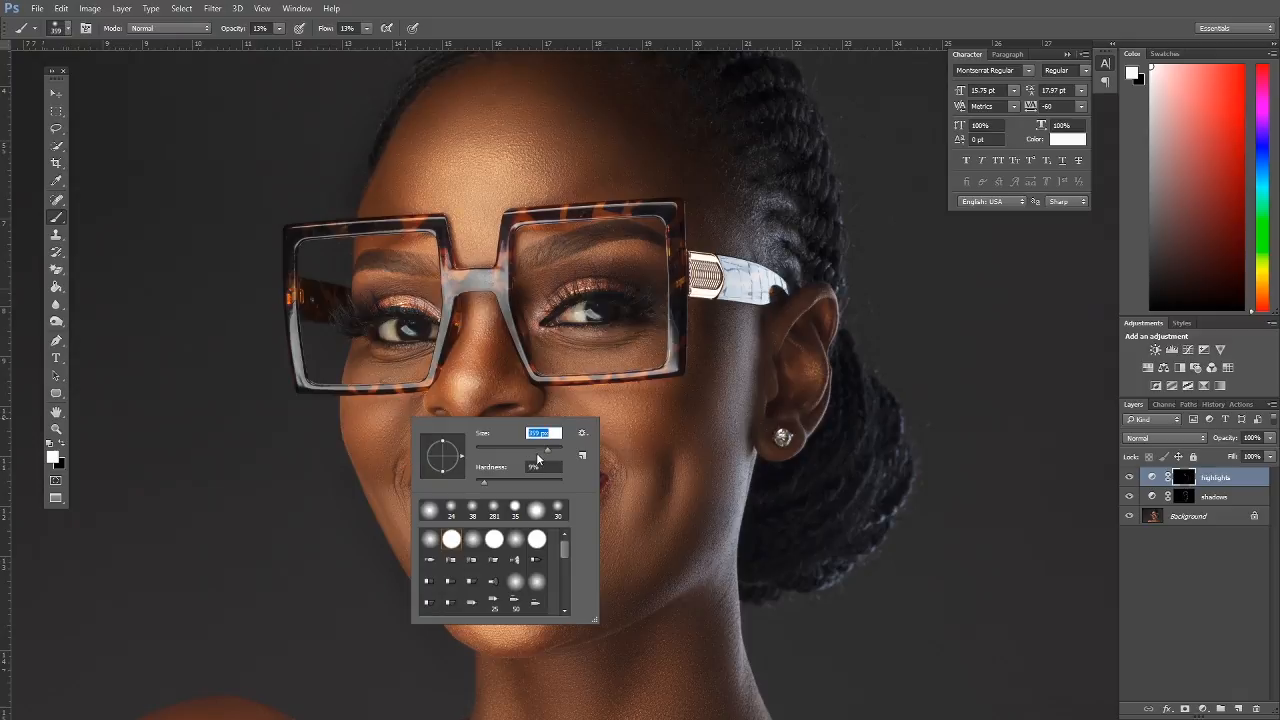
{"action": "left_click", "coordinate": [390, 410]}
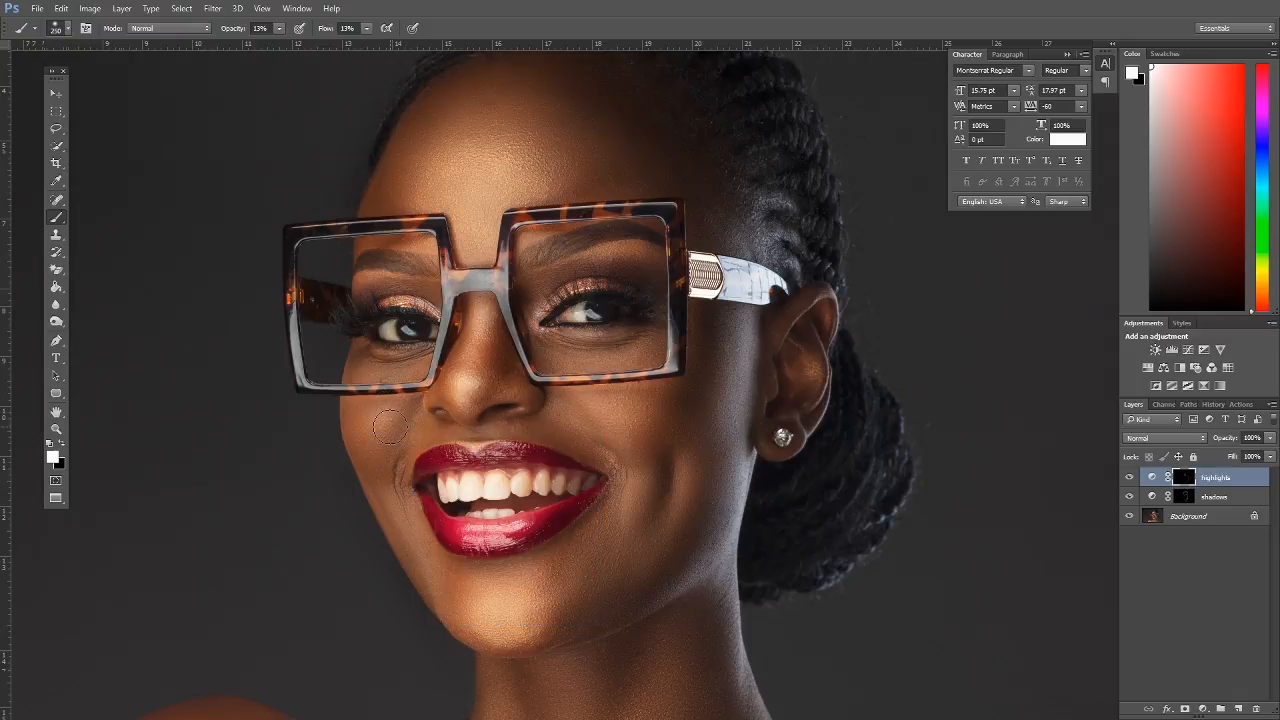
{"action": "mouse_move", "coordinate": [561, 363]}
{"action": "left_mouse_down"}
{"action": "mouse_move", "coordinate": [632, 357]}
{"action": "mouse_move", "coordinate": [608, 374]}
{"action": "mouse_move", "coordinate": [660, 356]}
{"action": "left_mouse_up"}
{"action": "mouse_move", "coordinate": [593, 369]}
{"action": "left_mouse_down"}
{"action": "mouse_move", "coordinate": [622, 386]}
{"action": "mouse_move", "coordinate": [594, 377]}
{"action": "mouse_move", "coordinate": [607, 394]}
{"action": "mouse_move", "coordinate": [636, 387]}
{"action": "mouse_move", "coordinate": [586, 375]}
{"action": "mouse_move", "coordinate": [651, 373]}
{"action": "mouse_move", "coordinate": [582, 368]}
{"action": "left_mouse_up"}
{"action": "mouse_move", "coordinate": [619, 272]}
{"action": "left_mouse_down"}
{"action": "mouse_move", "coordinate": [626, 257]}
{"action": "mouse_move", "coordinate": [626, 268]}
{"action": "left_mouse_up"}
Enlarge the brush to 436 px and paint highlights on the base of the neck.
{"action": "left_click_drag", "start_coordinate": [694, 489], "coordinate": [703, 115]}
{"action": "left_click_drag", "start_coordinate": [704, 290], "coordinate": [704, 408]}
{"action": "scroll", "coordinate": [623, 400], "scroll_direction": "down", "scroll_amount": 3}
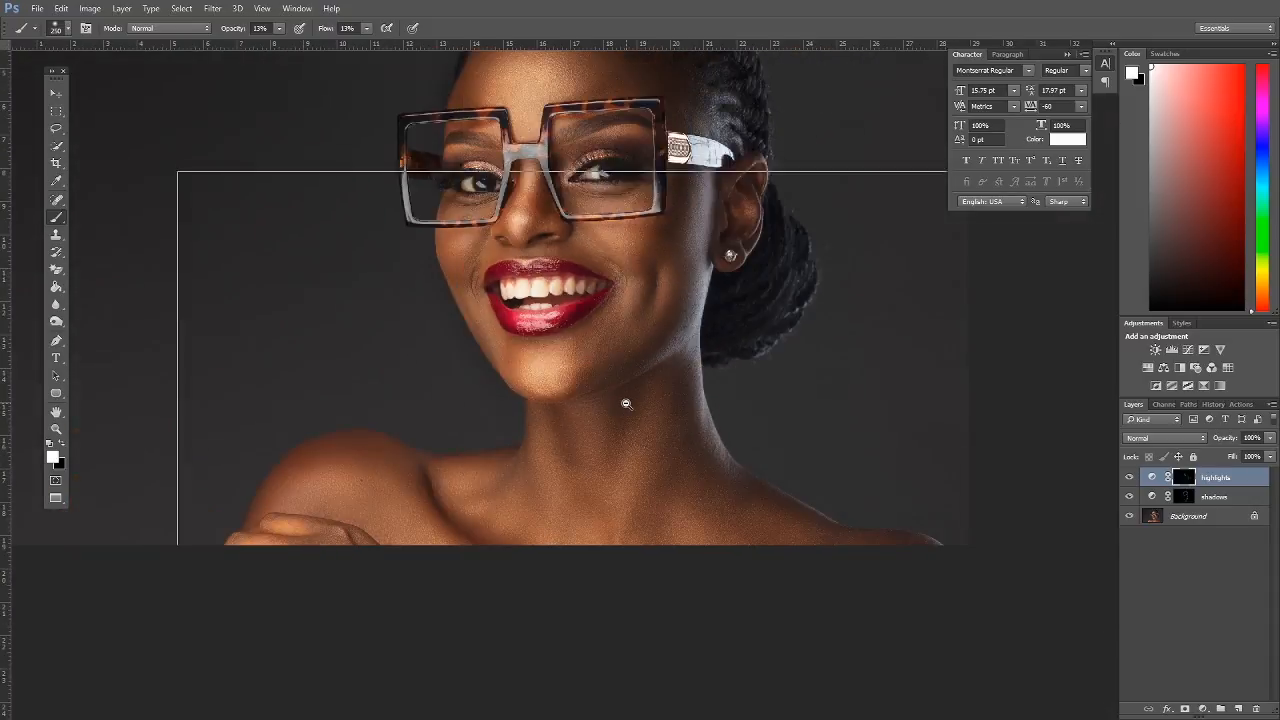
{"action": "right_click", "coordinate": [607, 467]}
{"action": "left_click", "coordinate": [751, 499]}
{"action": "left_click", "coordinate": [594, 451]}
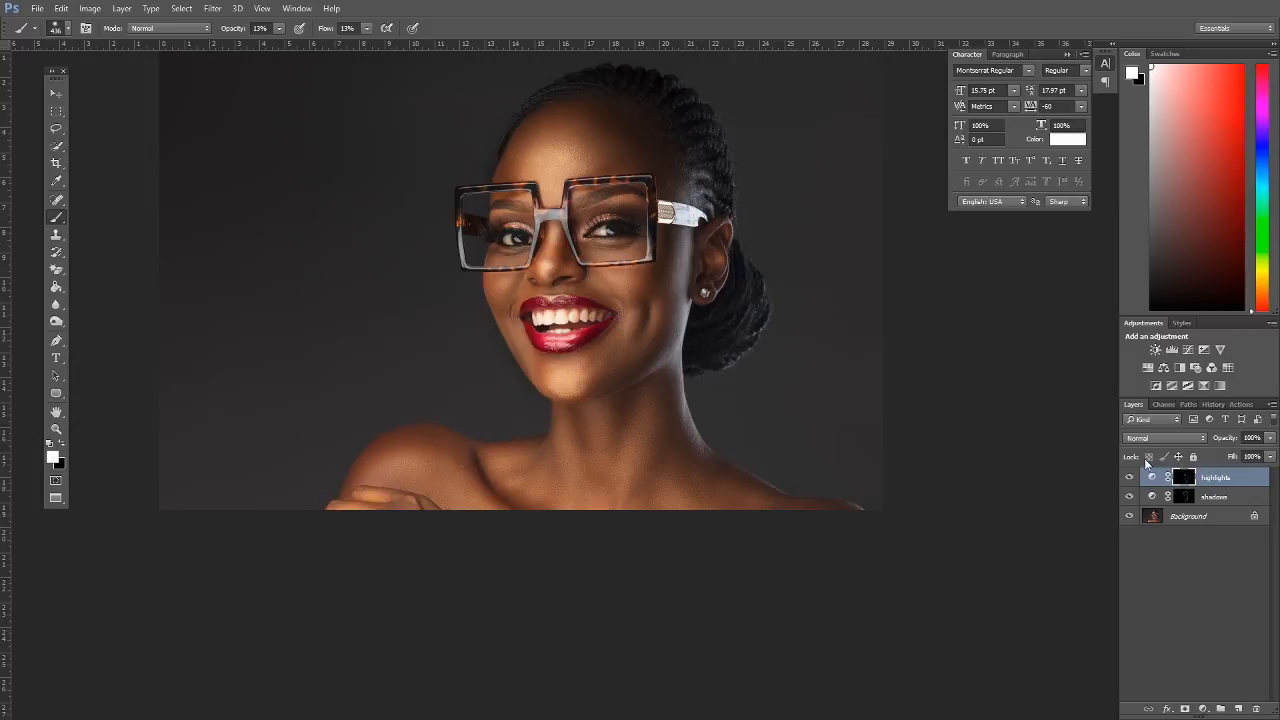
Group the highlights and shadows layers, and toggle the group's visibility to compare the portrait with and without dodge and burn.
{"action": "left_click", "coordinate": [1229, 497], "text": "shift"}
{"action": "left_click_drag", "start_coordinate": [1229, 497], "coordinate": [1220, 709]}
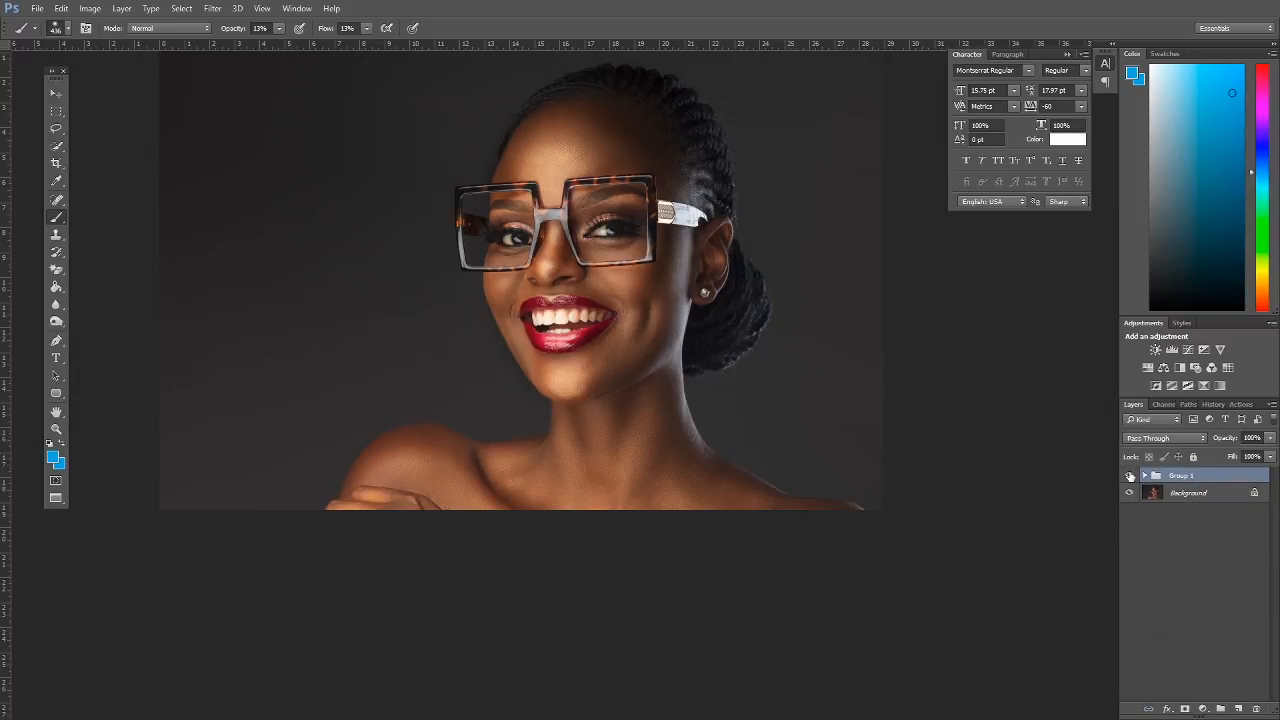
{"action": "left_click", "coordinate": [1131, 477]}
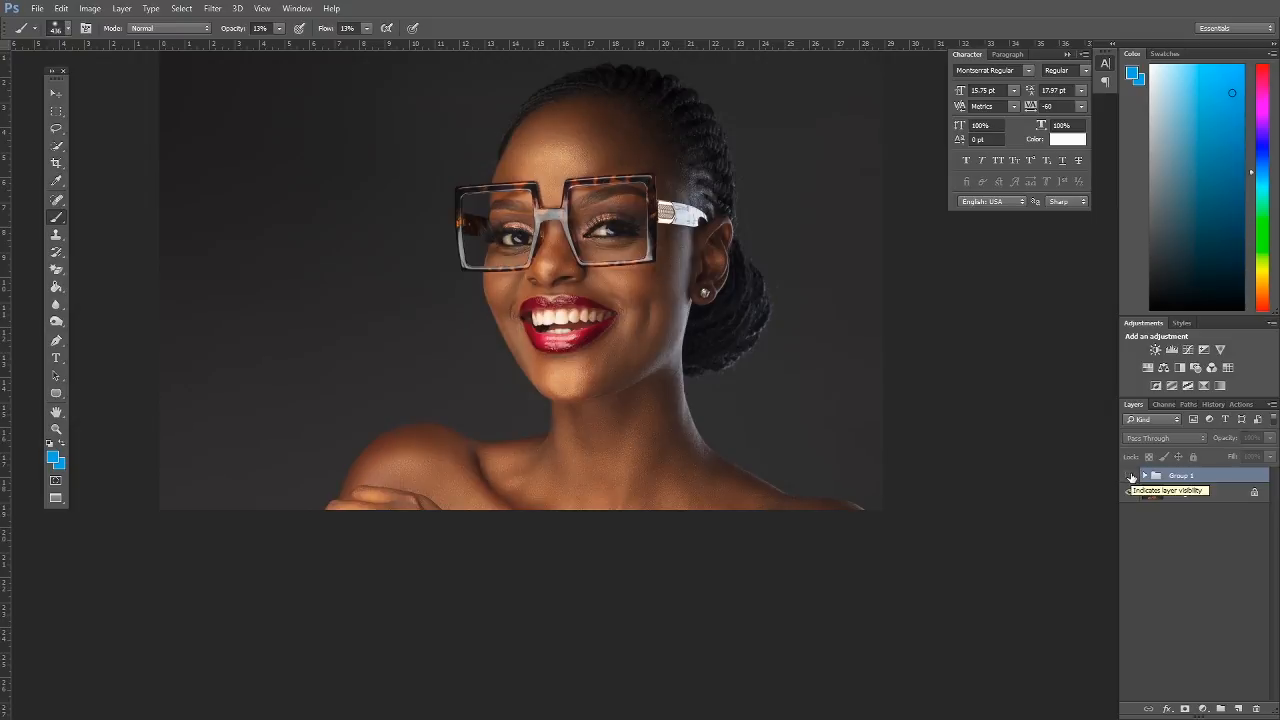
{"action": "left_click", "coordinate": [1131, 477]}
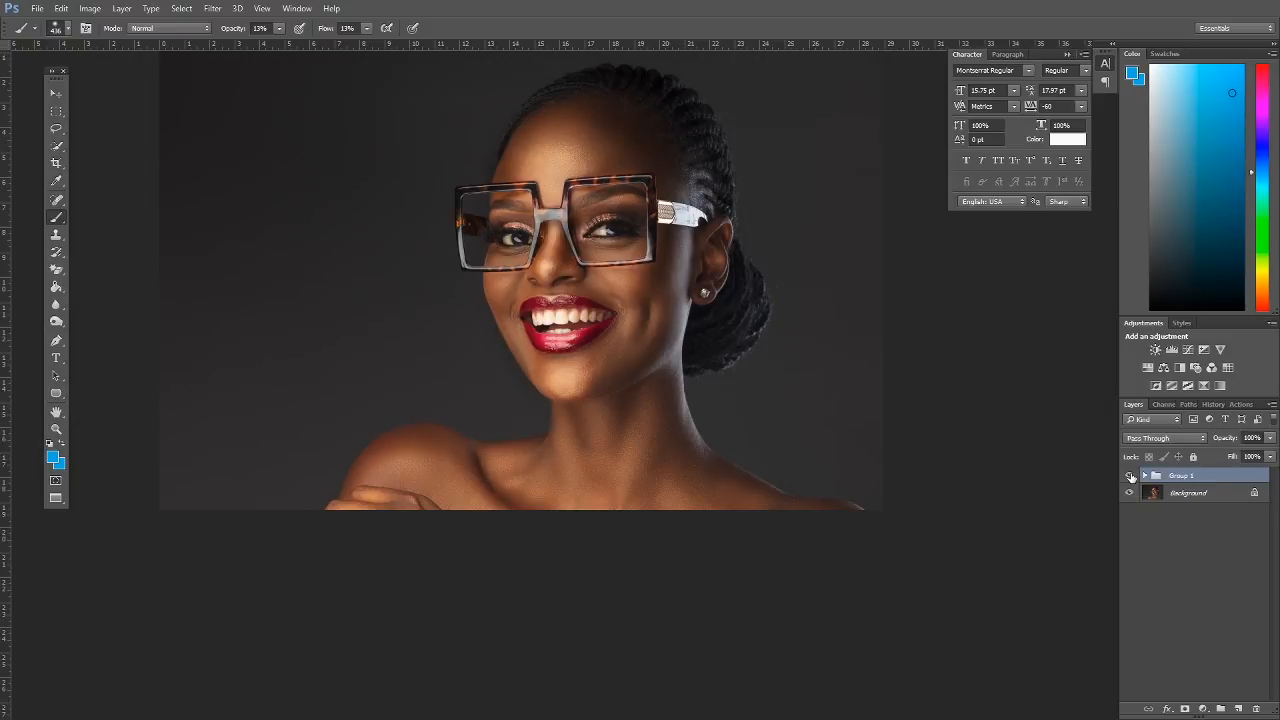
{"action": "left_click", "coordinate": [1131, 477]}
{"action": "left_click", "coordinate": [1131, 477]}
Try a duplicate of the dodge and burn group for a stronger effect and delete the copy.
{"action": "left_click_drag", "start_coordinate": [1228, 478], "coordinate": [1240, 709]}
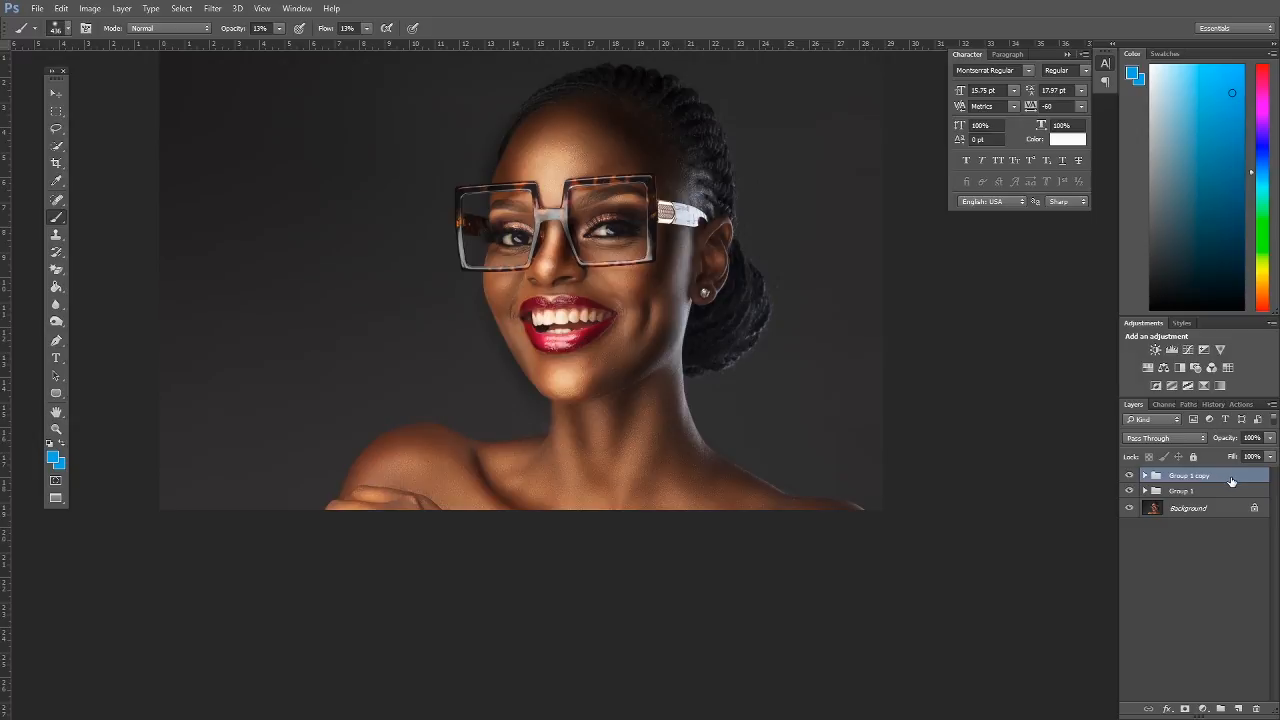
{"action": "left_click_drag", "start_coordinate": [1228, 478], "coordinate": [1256, 709]}
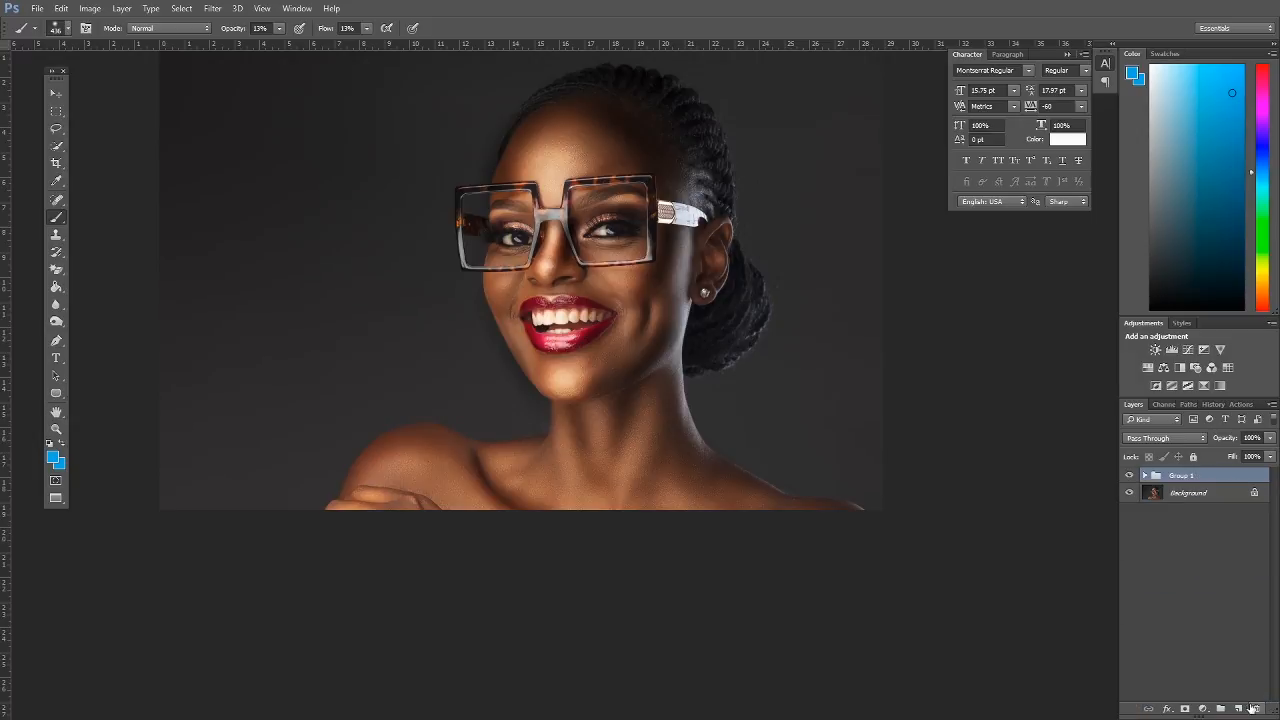
{"action": "left_click", "coordinate": [1130, 476]}
{"action": "left_click", "coordinate": [1130, 476]}
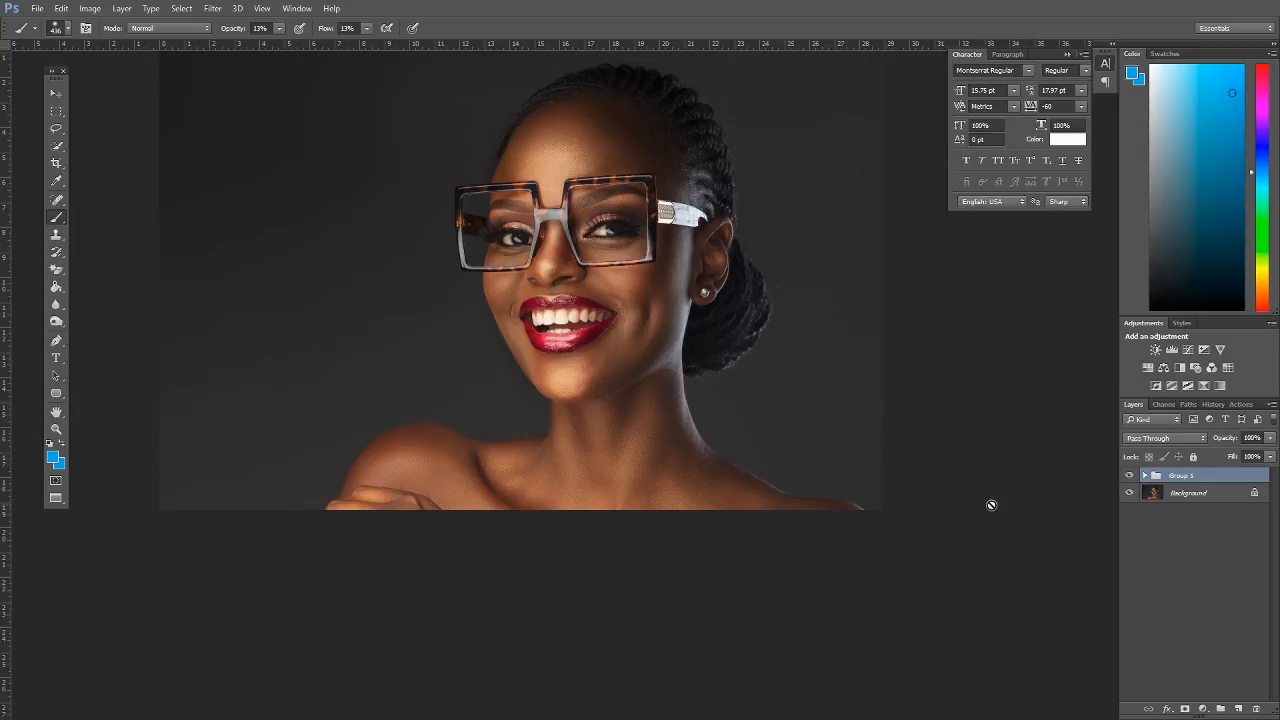
Stamp all visible layers into a new merged layer above the group.
{"action": "scroll", "coordinate": [722, 387], "scroll_direction": "up", "scroll_amount": 2}
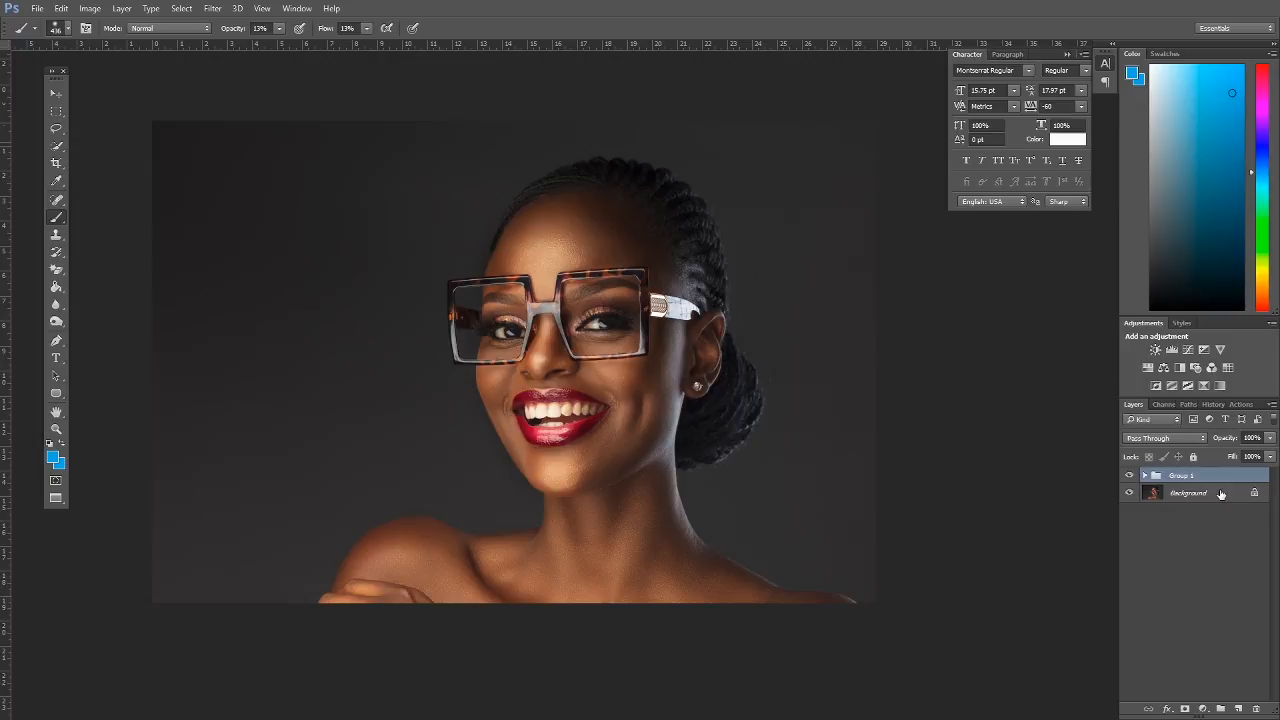
{"action": "key", "text": "ctrl+shift+alt+e"}
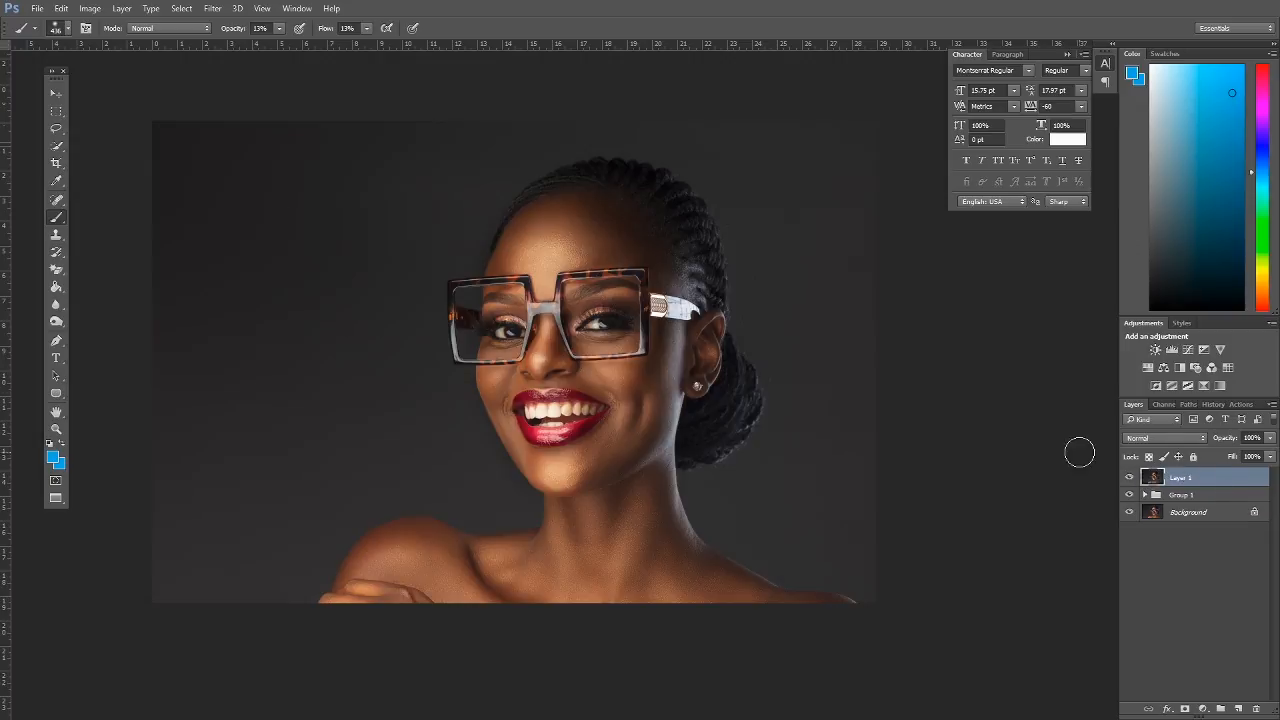
Sample a neutral grey and neutralise the whites of both eyes with the Color Replacement tool in Color mode.
{"action": "key", "text": "z"}
{"action": "left_click", "coordinate": [577, 308]}
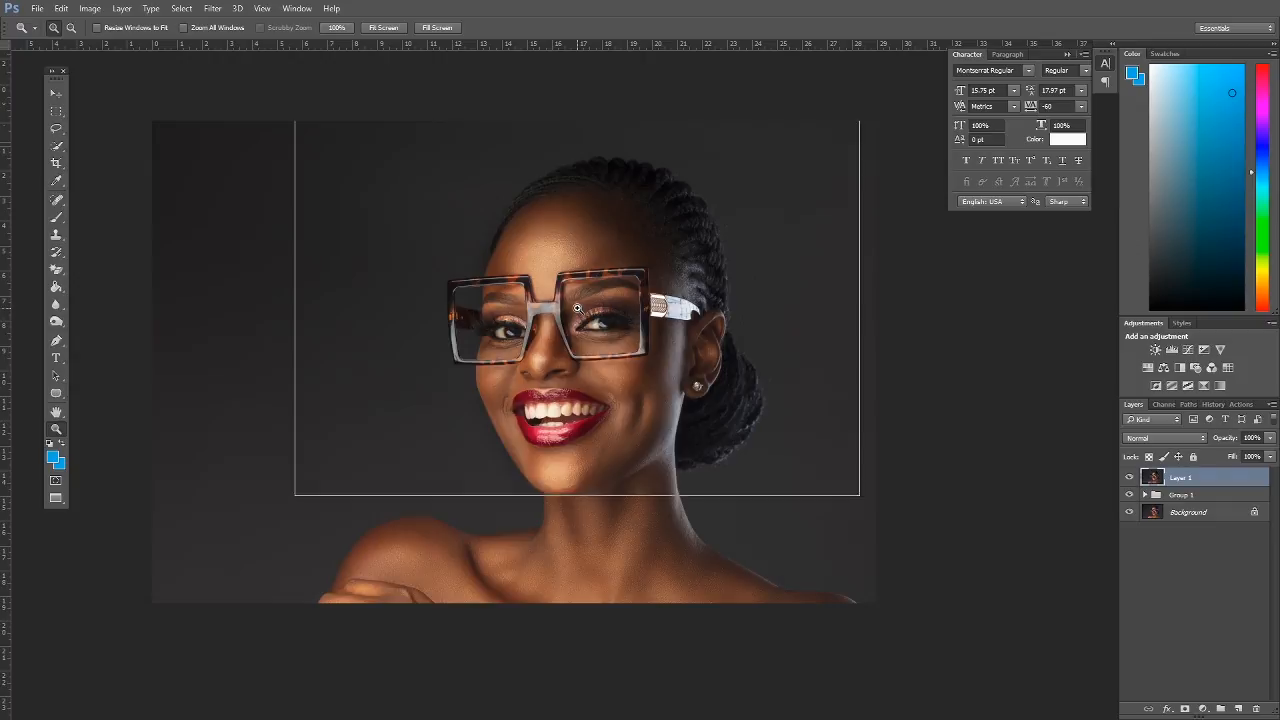
{"action": "left_click", "coordinate": [577, 308]}
{"action": "left_click", "coordinate": [629, 328]}
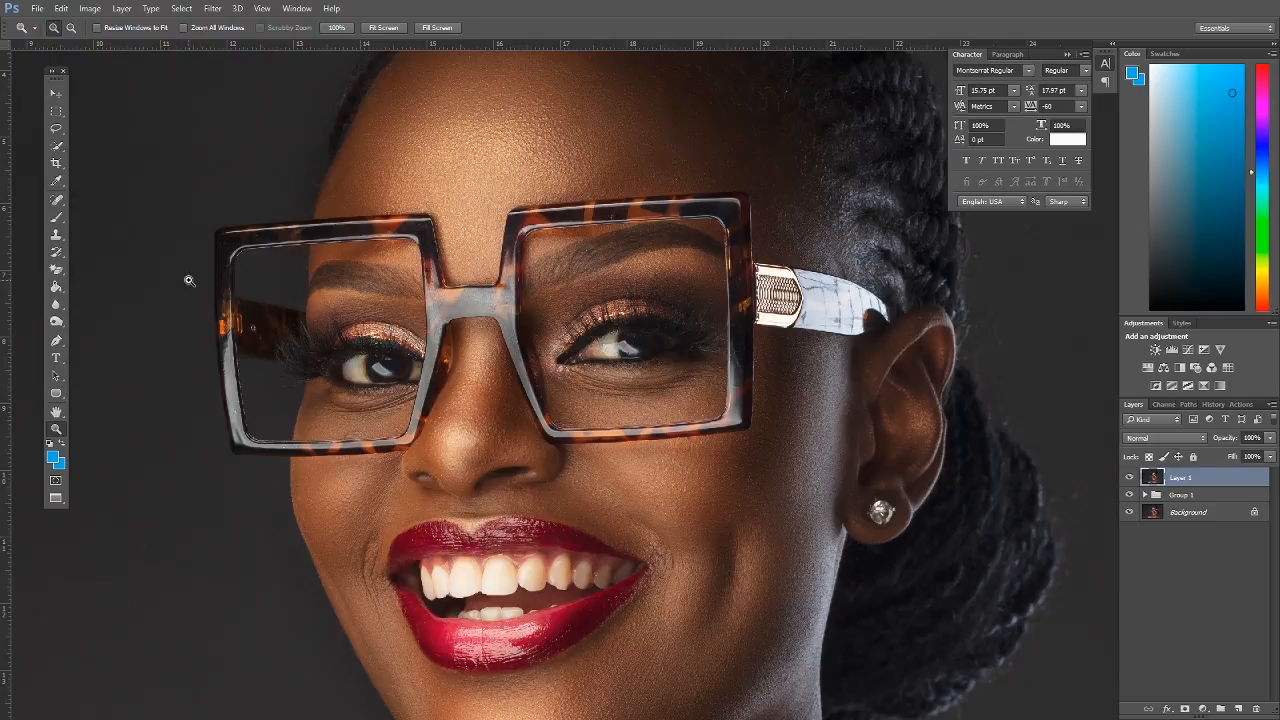
{"action": "left_click", "coordinate": [58, 219]}
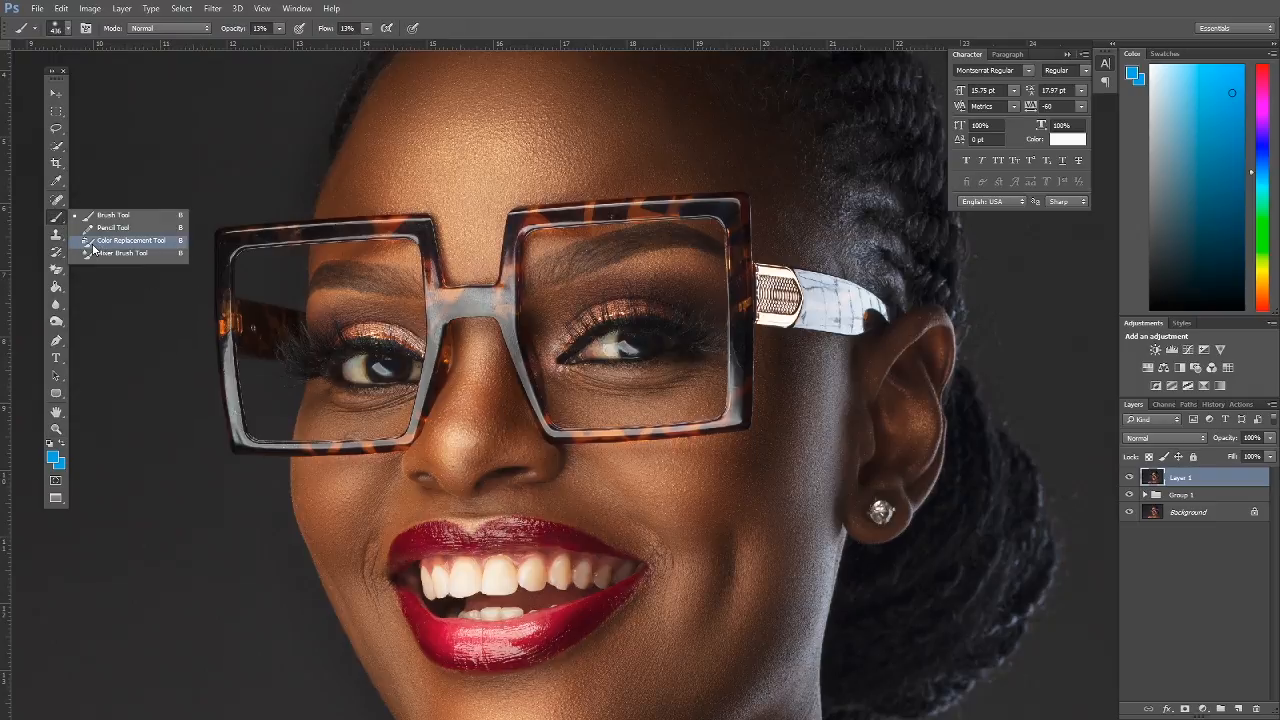
{"action": "left_click", "coordinate": [128, 240]}
{"action": "right_click", "coordinate": [603, 331]}
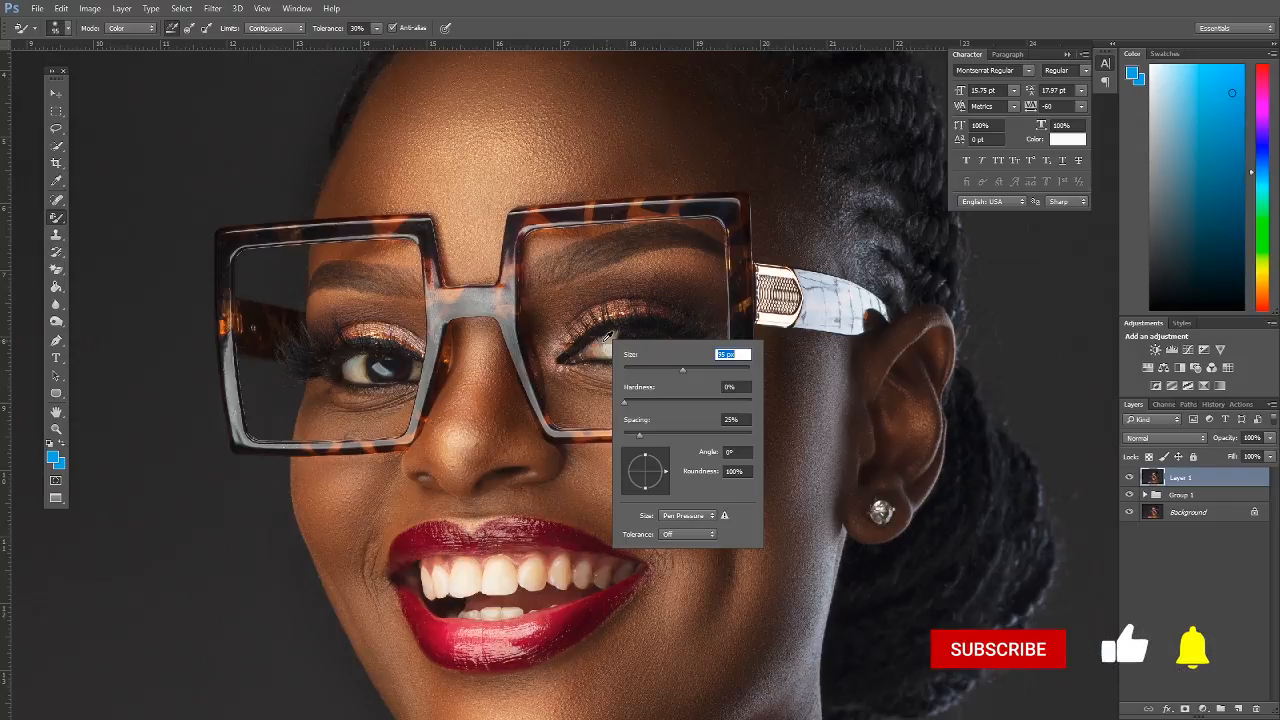
{"action": "left_click", "coordinate": [605, 335], "text": "alt"}
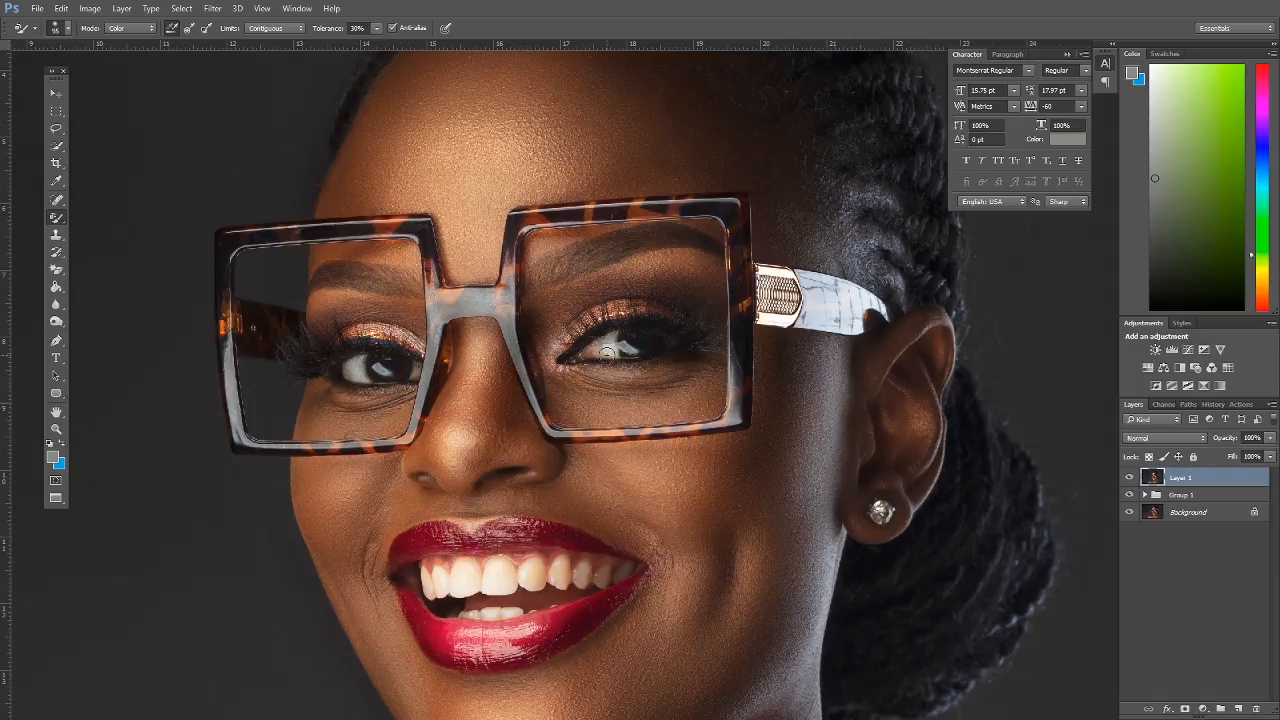
Paint the sampled grey over the teeth with the Color Replacement tool to remove yellowing, enlarging the brush to 138 px.
{"action": "mouse_move", "coordinate": [493, 577]}
{"action": "left_mouse_down"}
{"action": "mouse_move", "coordinate": [535, 569]}
{"action": "mouse_move", "coordinate": [535, 583]}
{"action": "mouse_move", "coordinate": [531, 572]}
{"action": "mouse_move", "coordinate": [582, 575]}
{"action": "left_mouse_up"}
{"action": "right_click", "coordinate": [562, 572]}
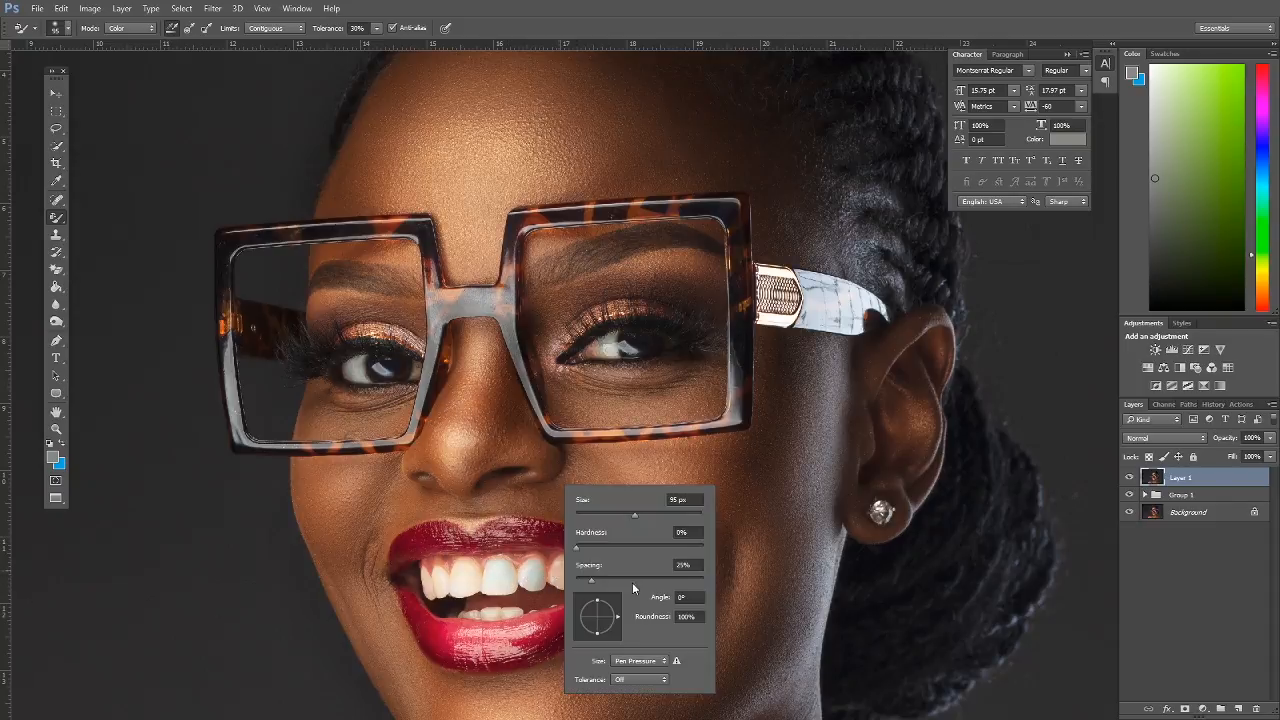
{"action": "left_click_drag", "start_coordinate": [634, 515], "coordinate": [645, 515]}
{"action": "left_click", "coordinate": [463, 577]}
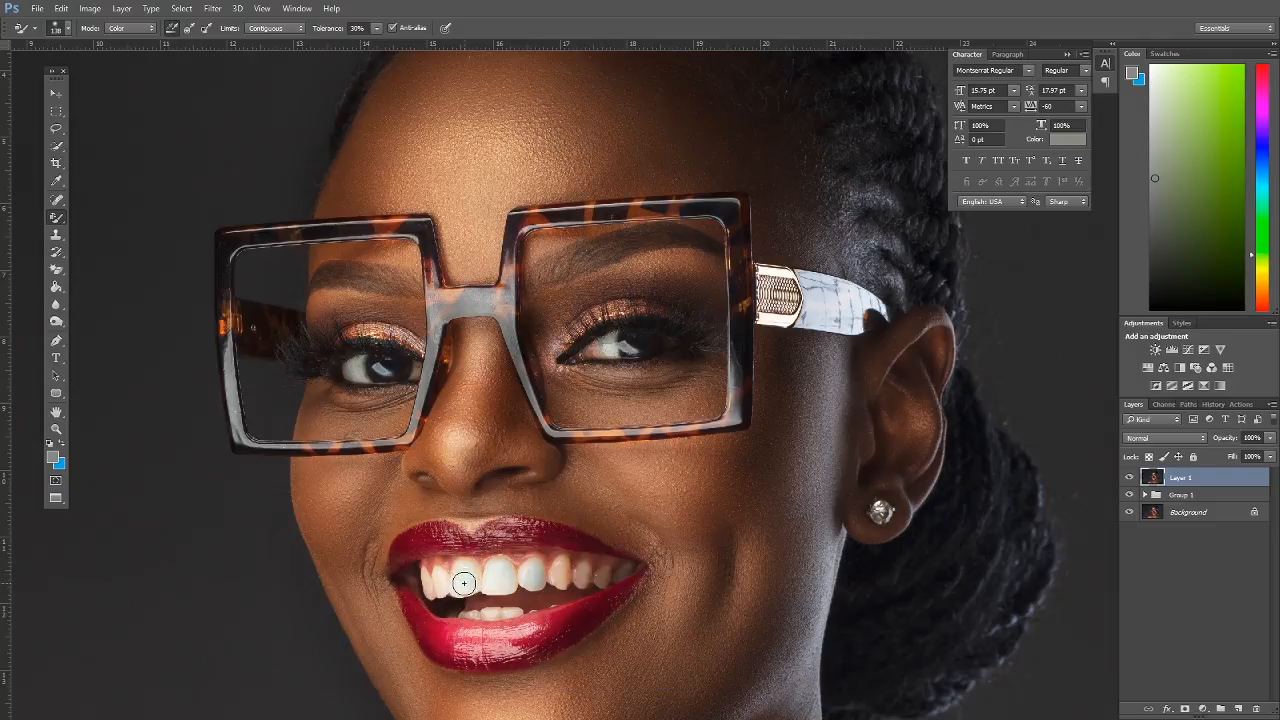
{"action": "mouse_move", "coordinate": [505, 583]}
{"action": "left_mouse_down"}
{"action": "mouse_move", "coordinate": [562, 577]}
{"action": "mouse_move", "coordinate": [480, 571]}
{"action": "mouse_move", "coordinate": [462, 584]}
{"action": "left_mouse_up"}
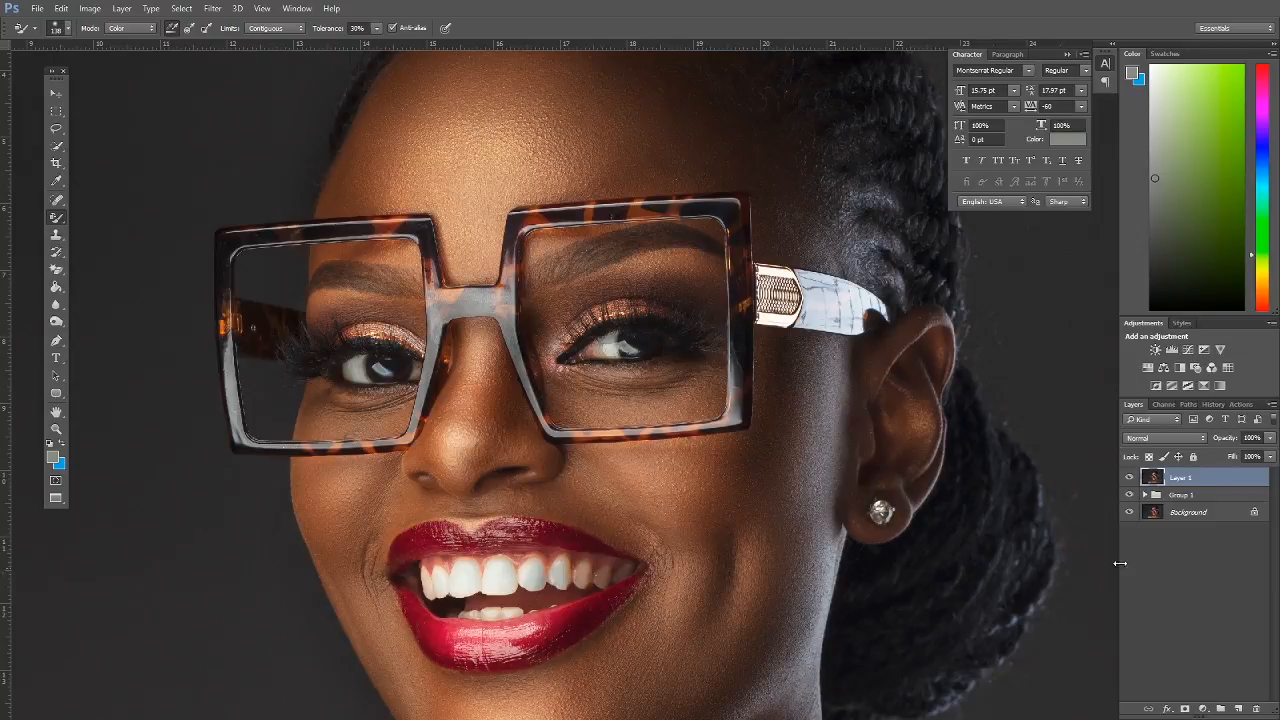
Set the Lasso feather to 0 px and select both irises in one combined selection.
{"action": "left_click", "coordinate": [1204, 709]}
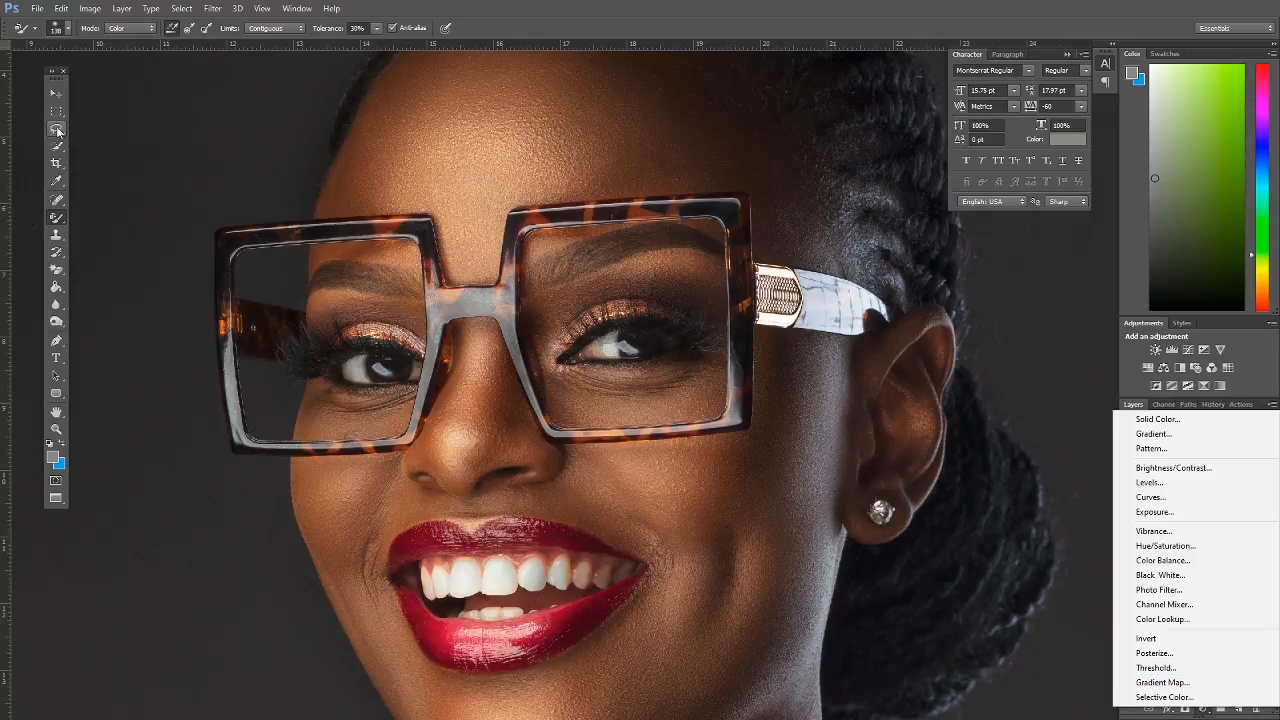
{"action": "left_click", "coordinate": [57, 131]}
{"action": "left_click_drag", "start_coordinate": [57, 137], "coordinate": [89, 127]}
{"action": "left_click", "coordinate": [168, 27]}
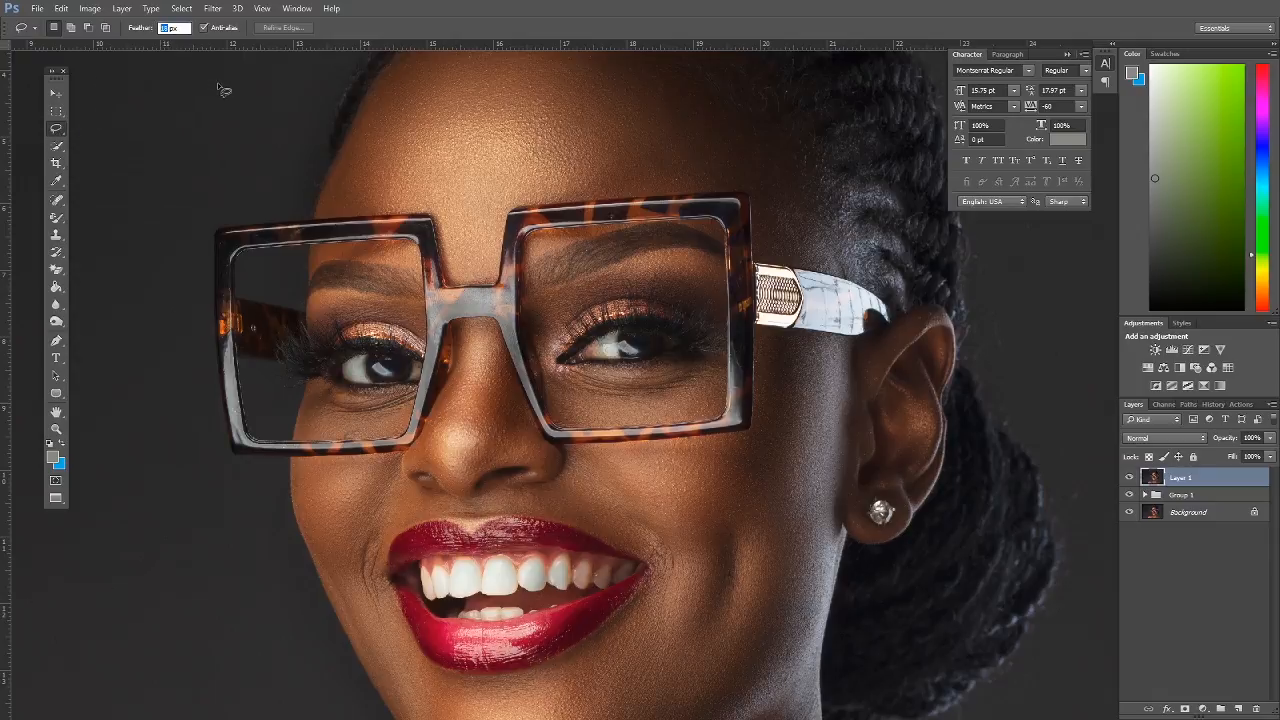
{"action": "type", "text": "0"}
{"action": "key", "text": "Return"}
{"action": "mouse_move", "coordinate": [661, 342]}
{"action": "left_mouse_down"}
{"action": "mouse_move", "coordinate": [639, 358]}
{"action": "mouse_move", "coordinate": [624, 341]}
{"action": "left_mouse_up"}
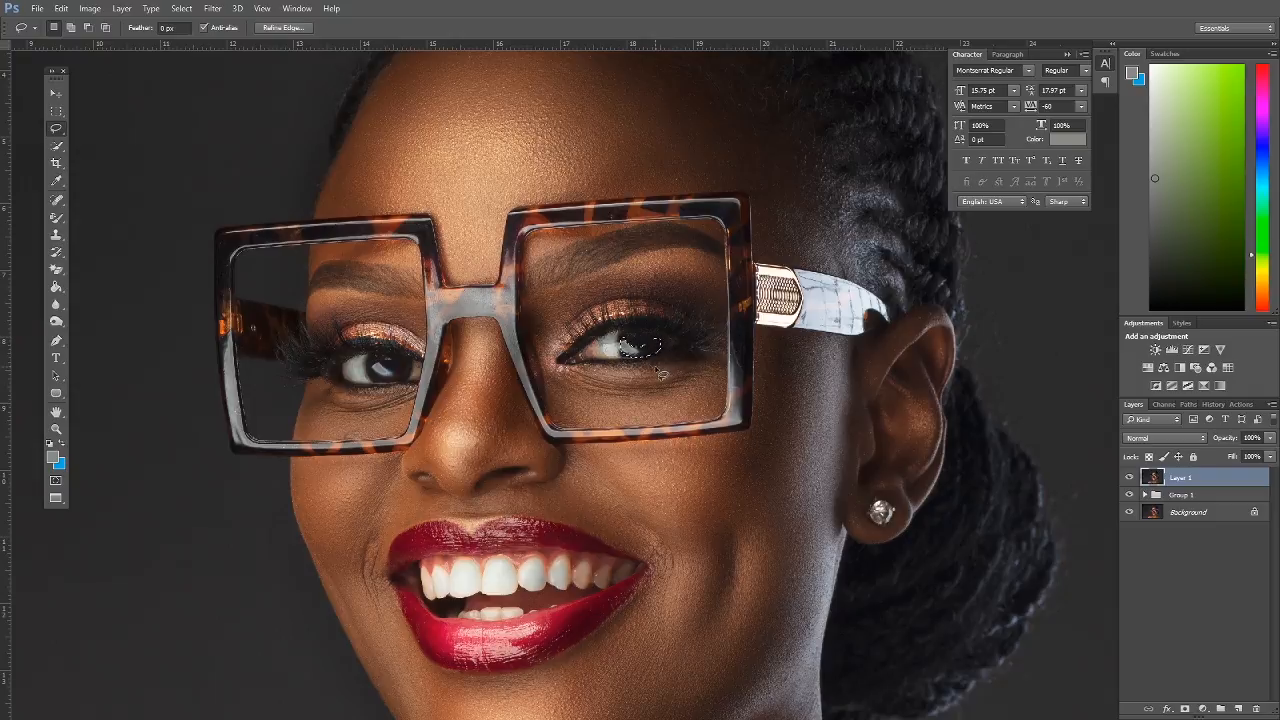
{"action": "left_click", "coordinate": [71, 28]}
{"action": "mouse_move", "coordinate": [383, 370]}
{"action": "left_mouse_down"}
{"action": "mouse_move", "coordinate": [412, 368]}
{"action": "mouse_move", "coordinate": [405, 390]}
{"action": "mouse_move", "coordinate": [385, 390]}
{"action": "mouse_move", "coordinate": [381, 360]}
{"action": "left_mouse_up"}
Add a Curves adjustment layer from the iris selection and raise the RGB midtones to brighten the irises.
{"action": "left_click", "coordinate": [1203, 708]}
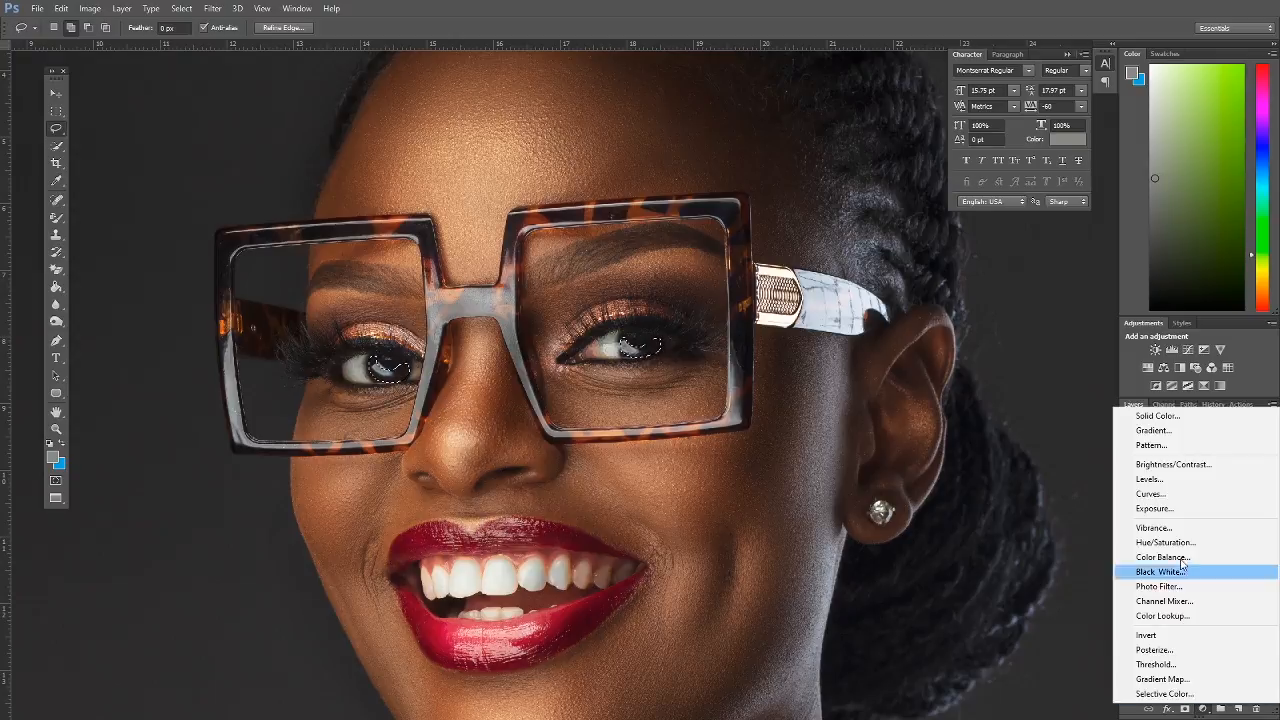
{"action": "left_click", "coordinate": [1160, 492]}
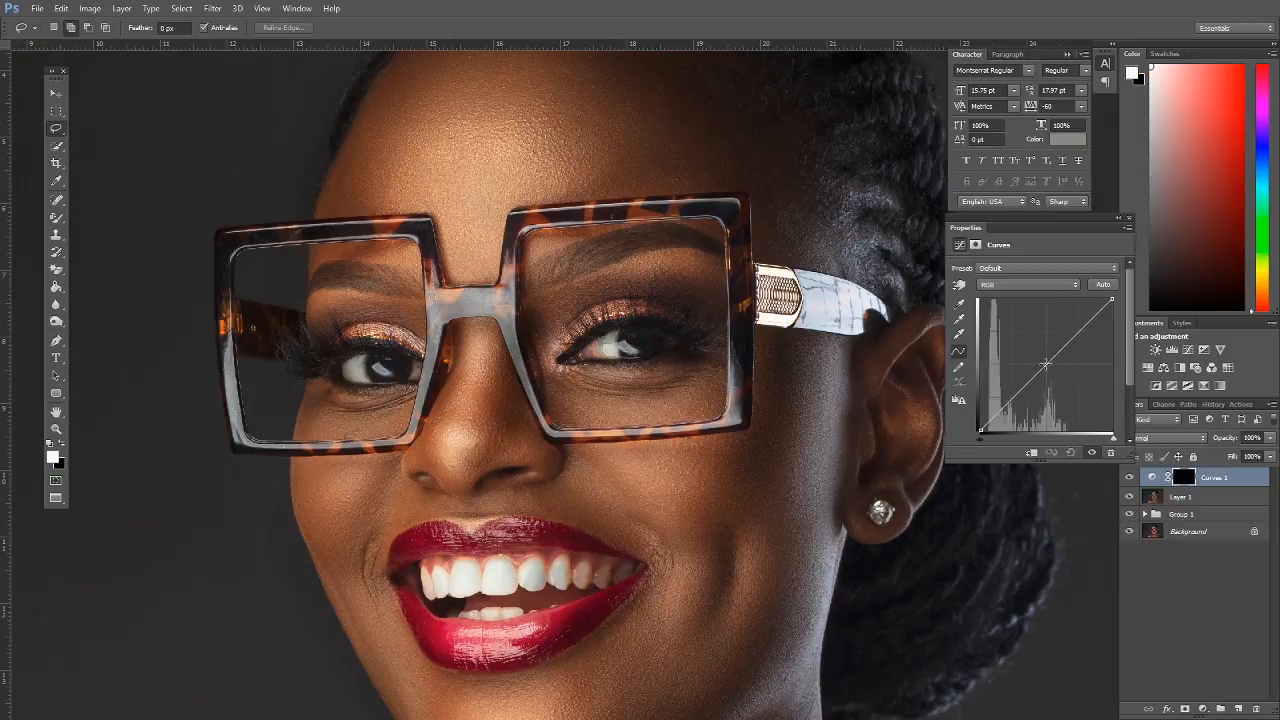
{"action": "left_click_drag", "start_coordinate": [1045, 363], "coordinate": [1036, 357]}
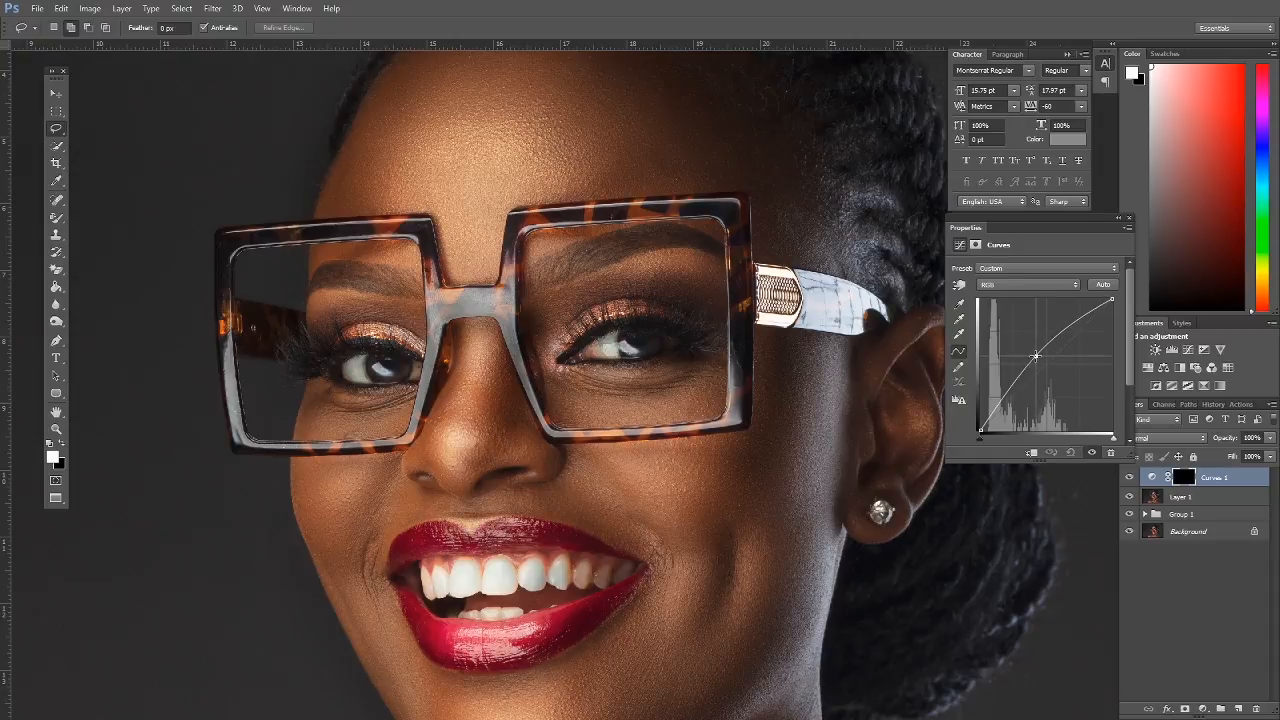
Warm the irises in the Curves layer by raising the red midtones, fine-tuning green and slightly lowering blue.
{"action": "left_click", "coordinate": [1074, 286]}
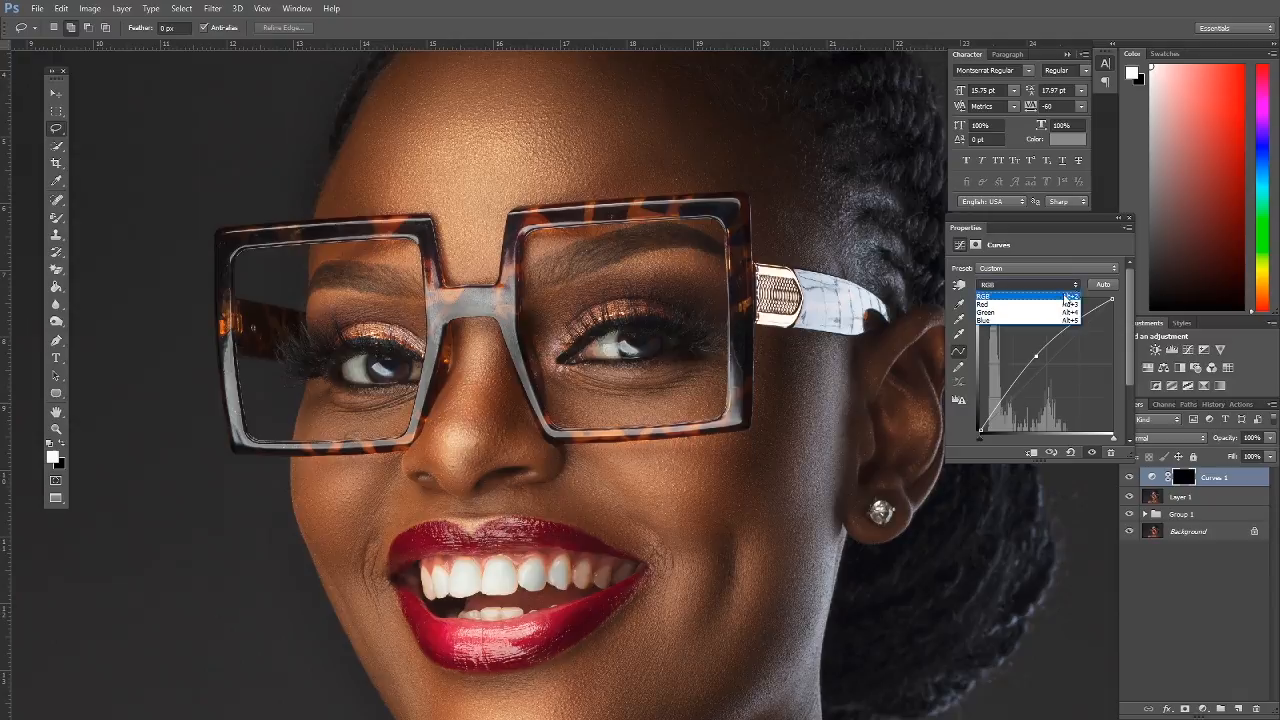
{"action": "left_click", "coordinate": [1003, 305]}
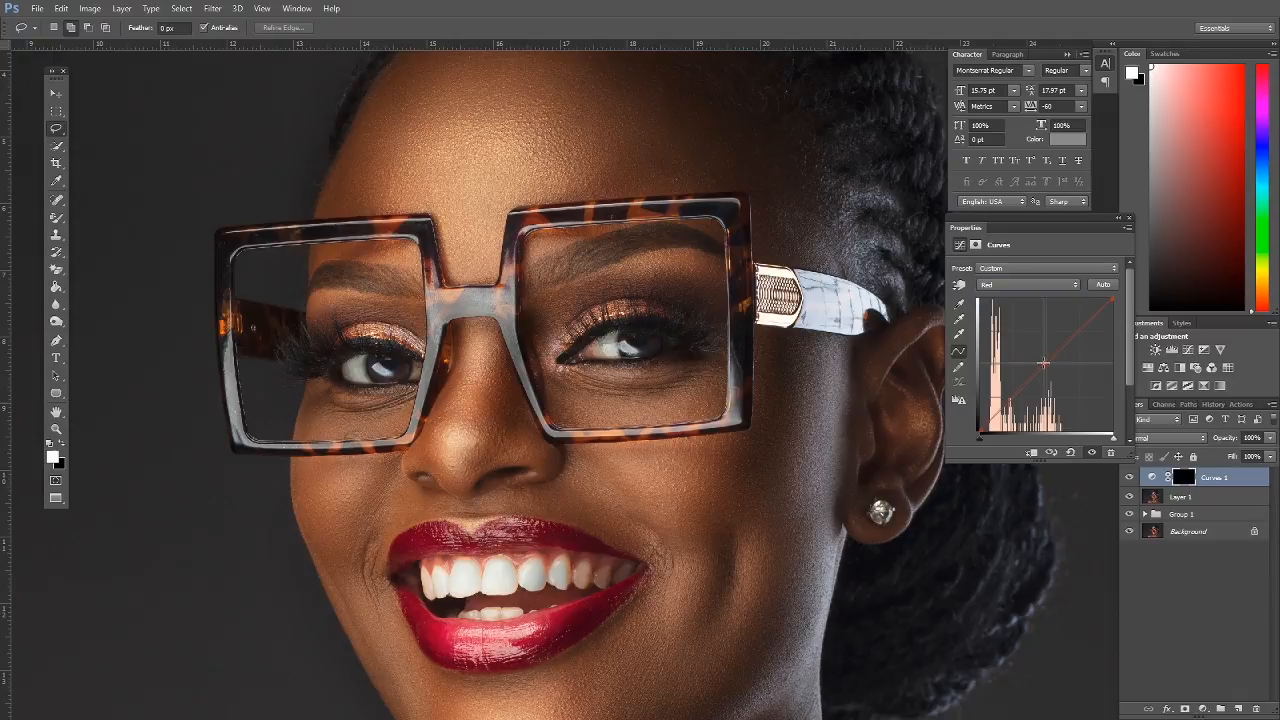
{"action": "left_click_drag", "start_coordinate": [1041, 362], "coordinate": [1039, 356]}
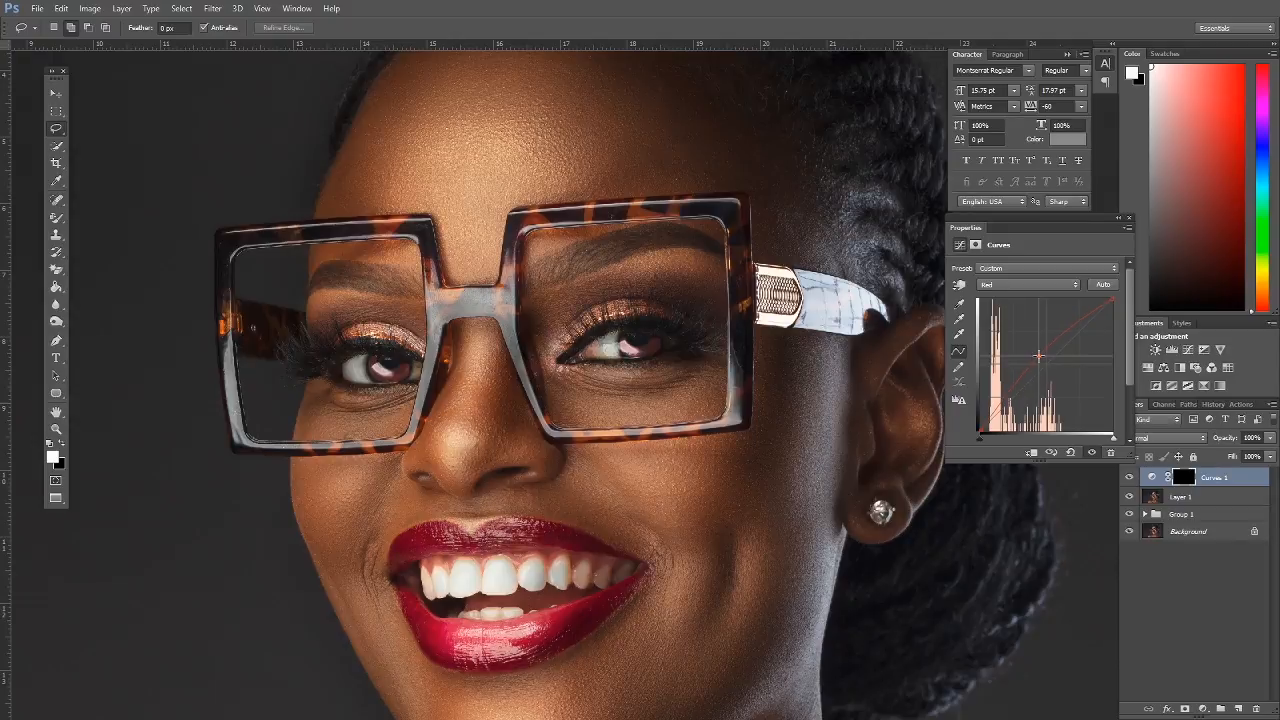
{"action": "left_click", "coordinate": [1074, 284]}
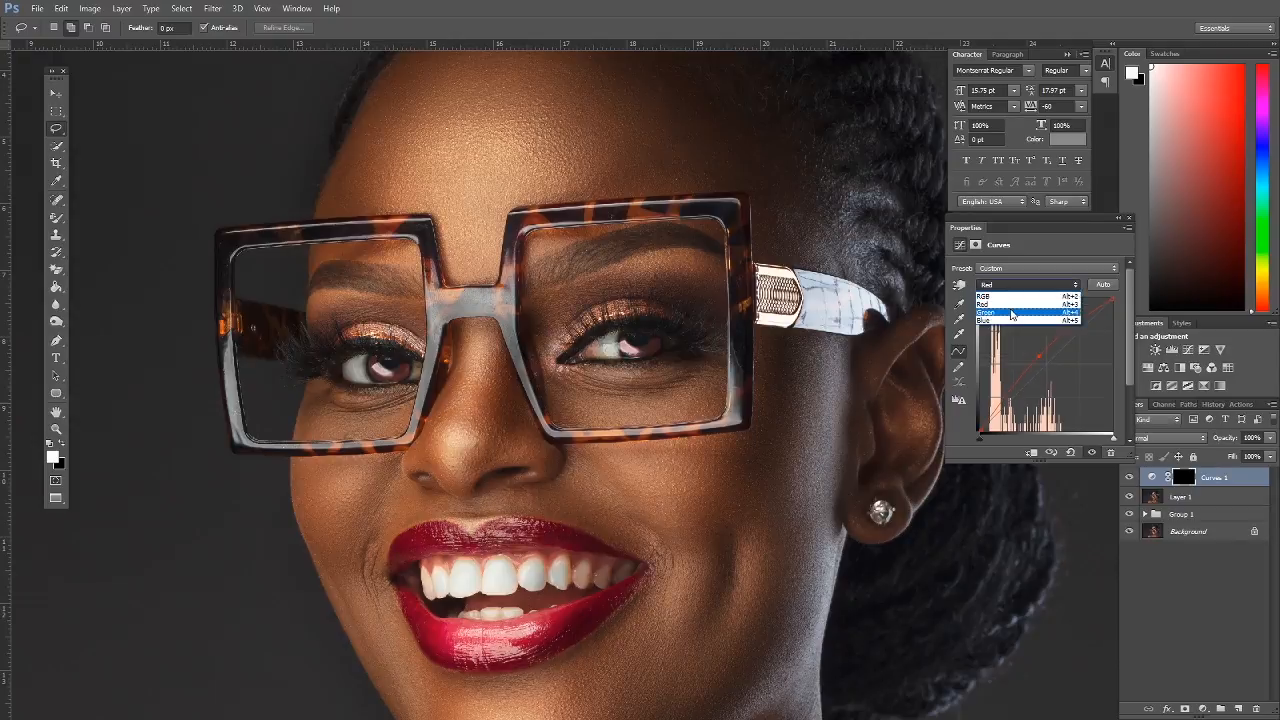
{"action": "left_click", "coordinate": [1011, 313]}
{"action": "left_click_drag", "start_coordinate": [1046, 366], "coordinate": [1047, 364]}
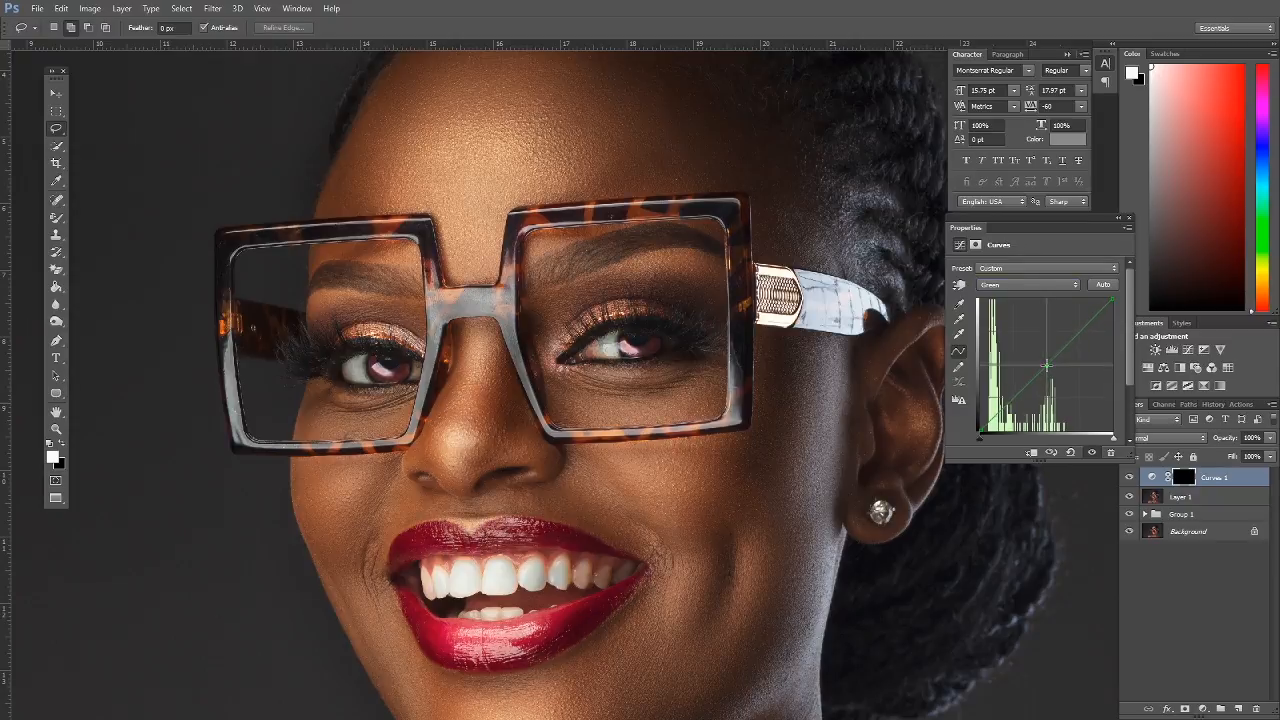
{"action": "left_click", "coordinate": [1030, 285]}
{"action": "left_click", "coordinate": [988, 322]}
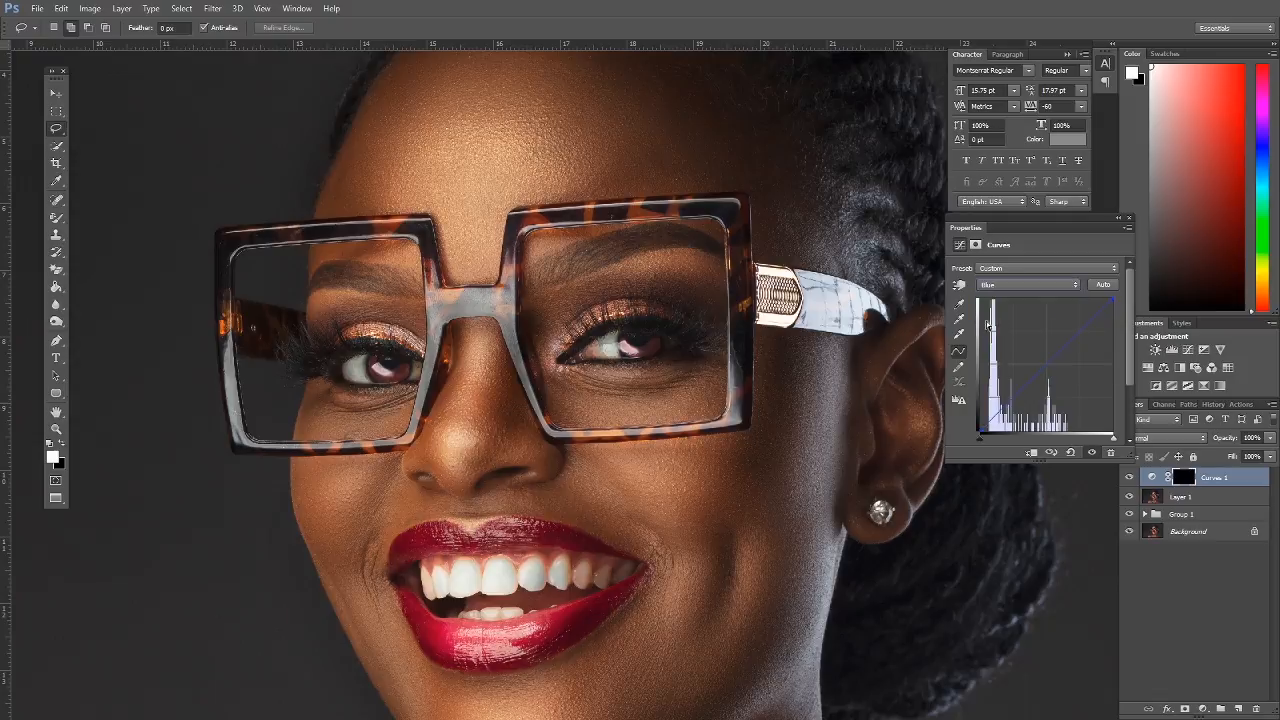
{"action": "left_click_drag", "start_coordinate": [1046, 363], "coordinate": [1053, 365]}
{"action": "left_click", "coordinate": [1128, 217]}
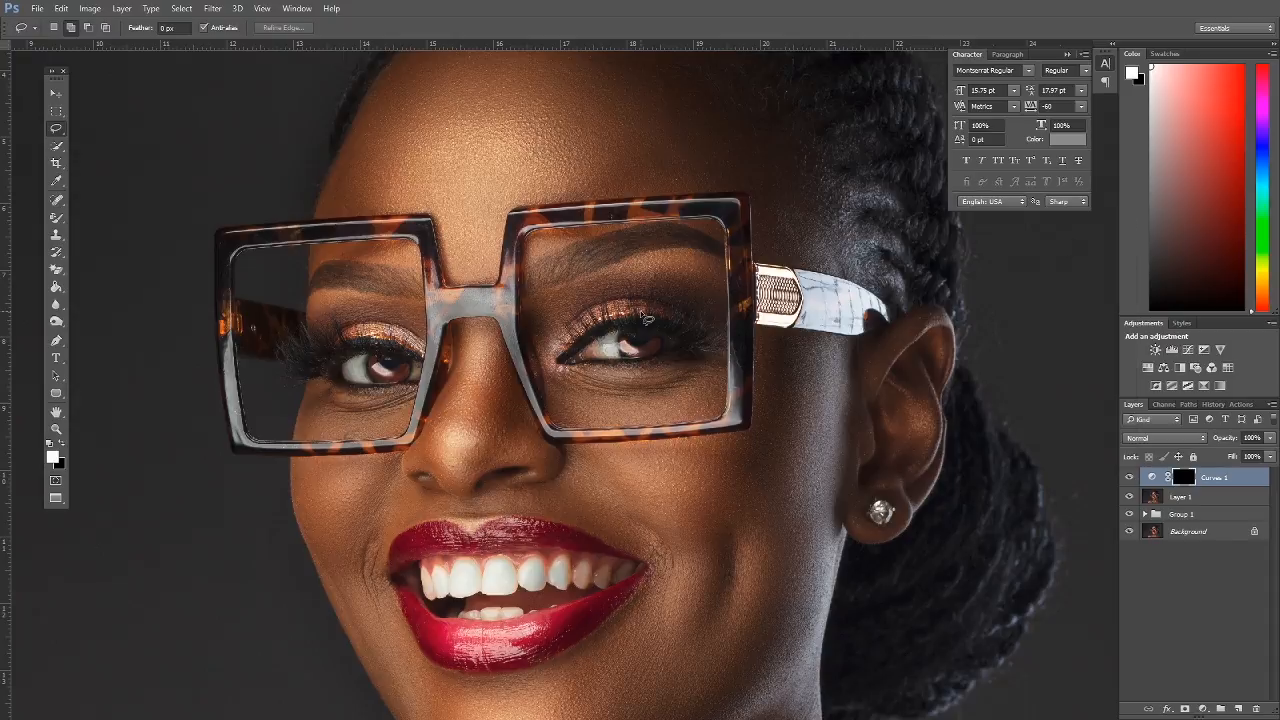
Soften the iris mask of the Curves layer with a small-radius Gaussian Blur.
{"action": "left_click", "coordinate": [213, 9]}
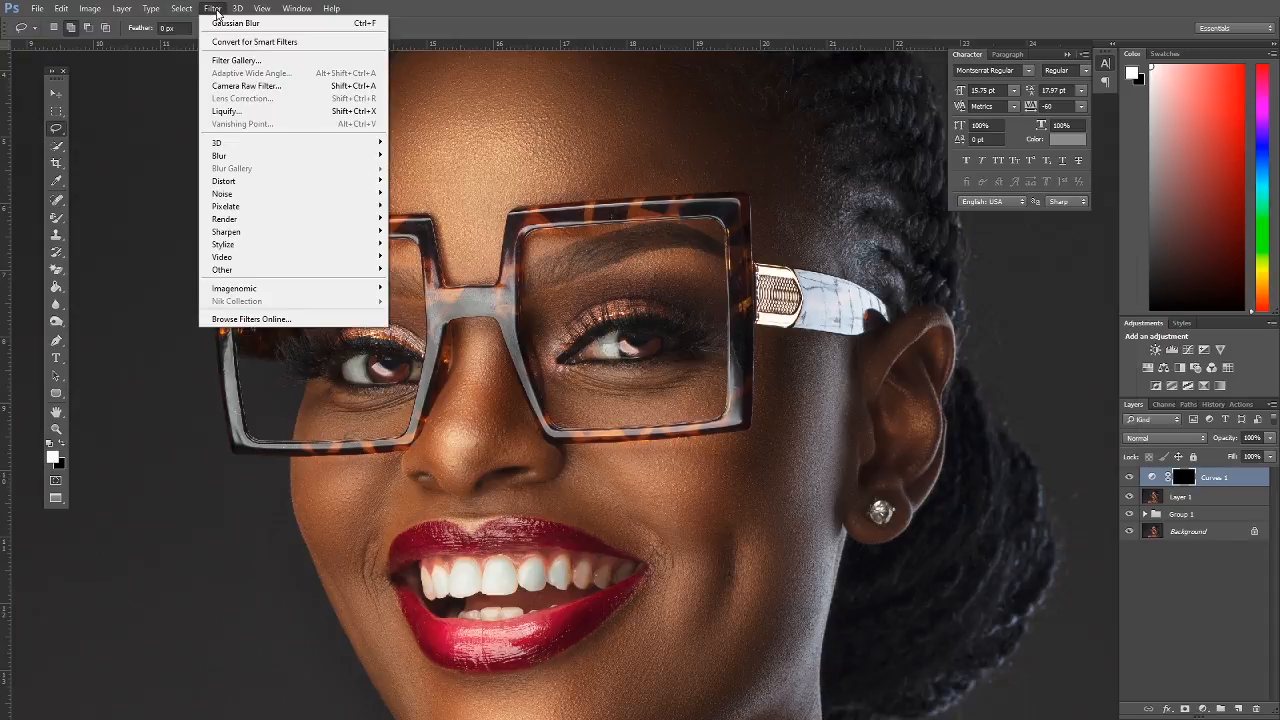
{"action": "mouse_move", "coordinate": [370, 156]}
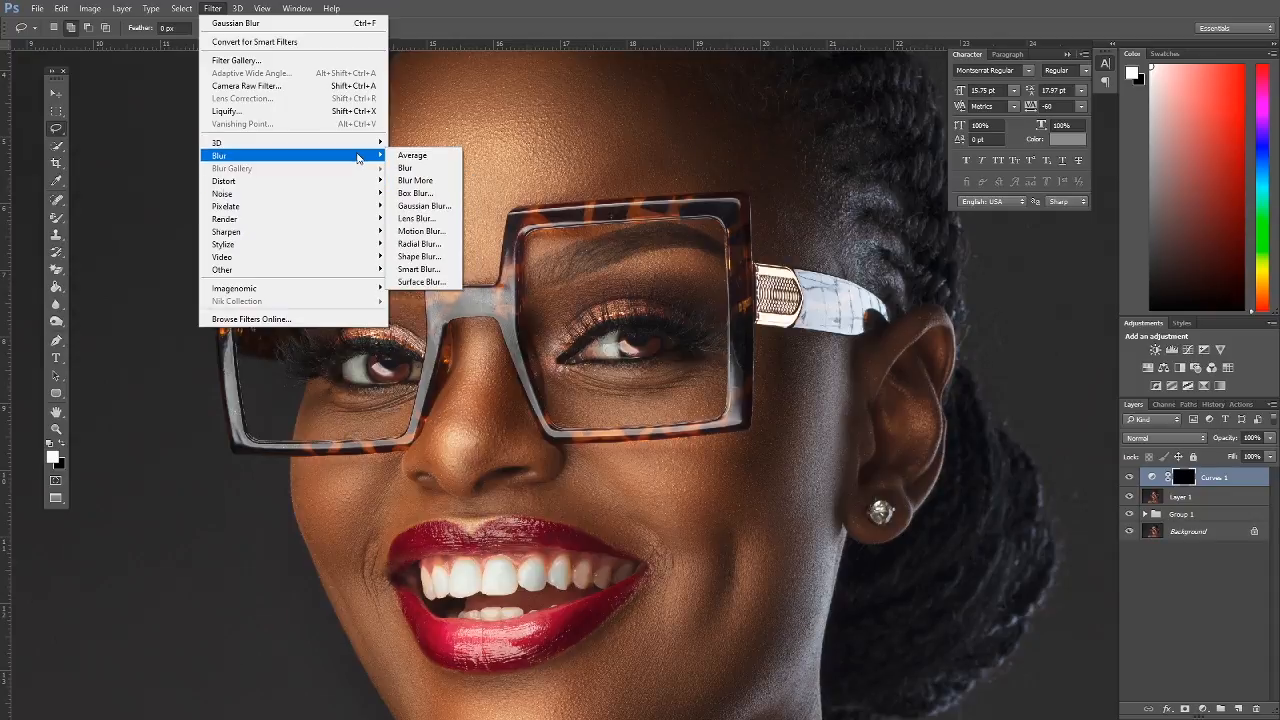
{"action": "left_click", "coordinate": [469, 201]}
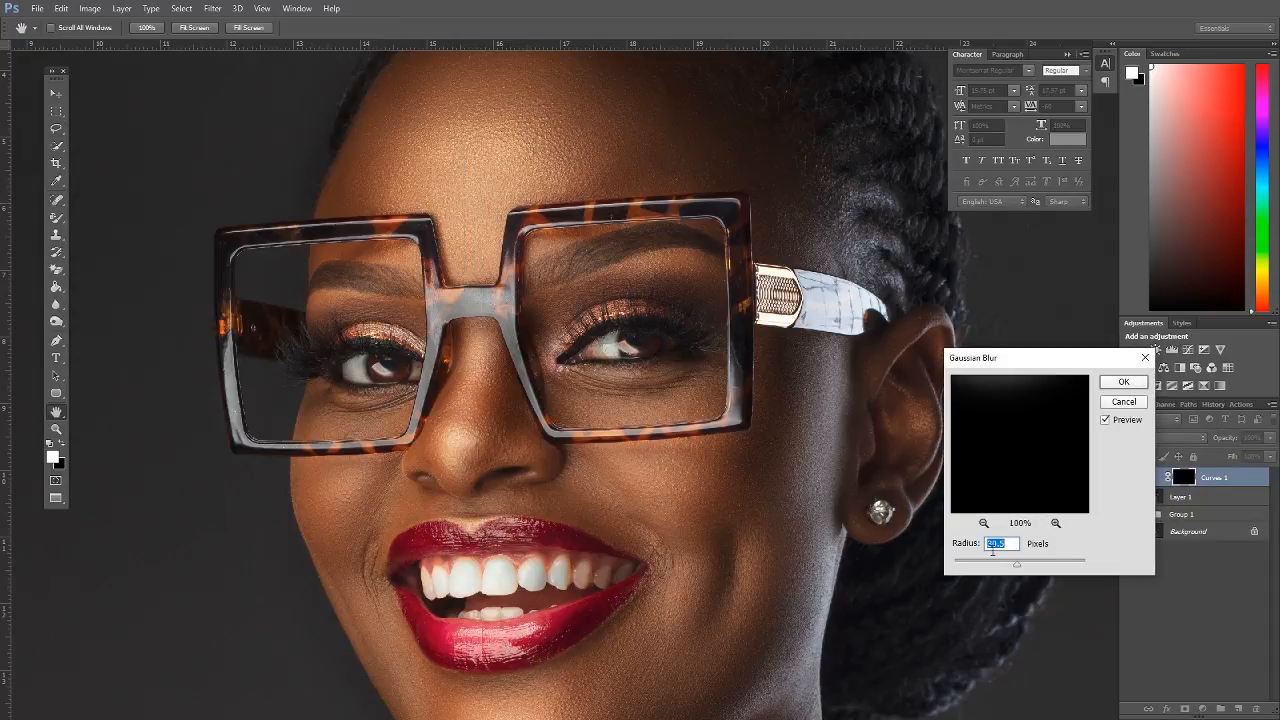
{"action": "left_click_drag", "start_coordinate": [1017, 564], "coordinate": [952, 566]}
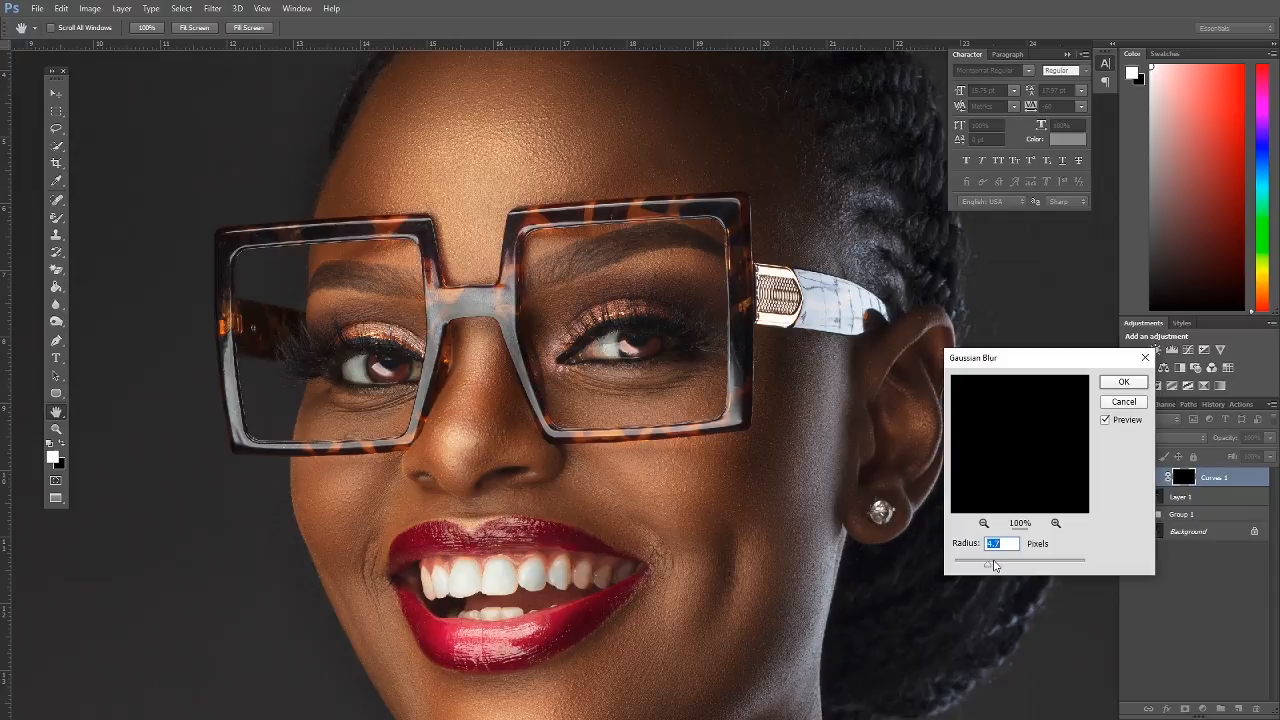
{"action": "left_click_drag", "start_coordinate": [996, 567], "coordinate": [998, 567]}
{"action": "left_click_drag", "start_coordinate": [996, 567], "coordinate": [1004, 567]}
{"action": "left_click", "coordinate": [1128, 383]}
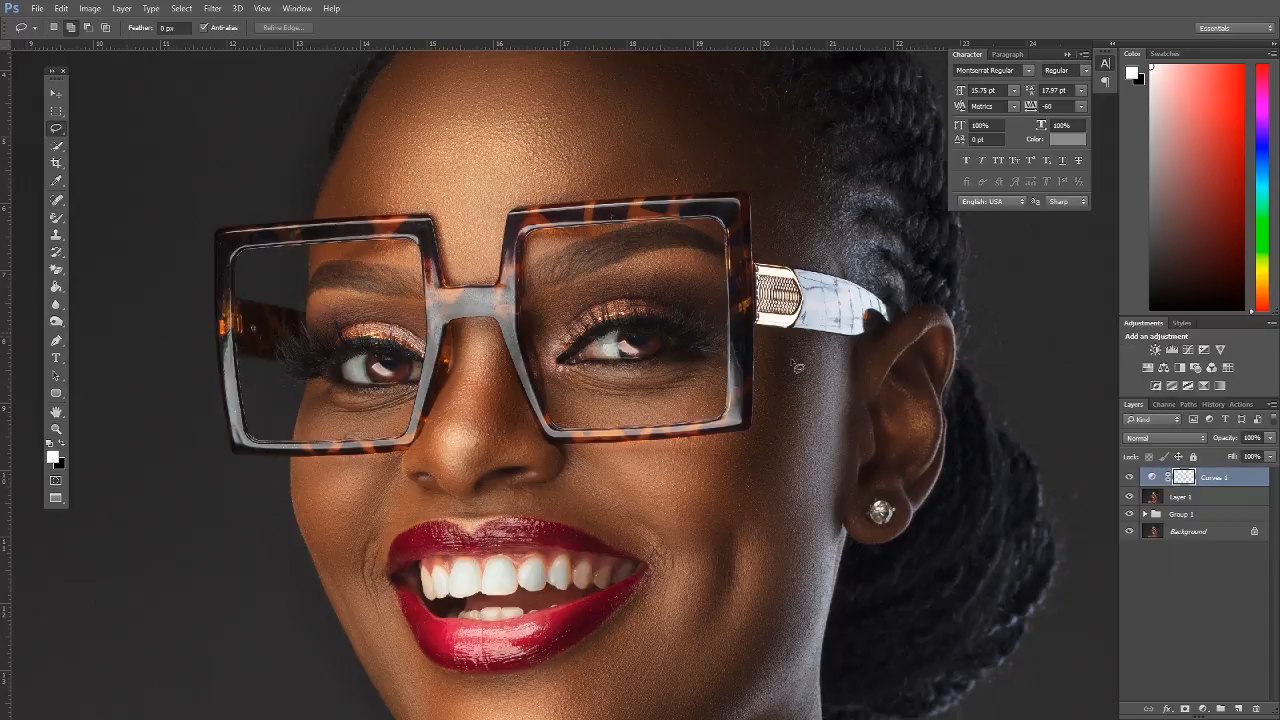
{"action": "left_click_drag", "start_coordinate": [669, 314], "coordinate": [640, 312]}
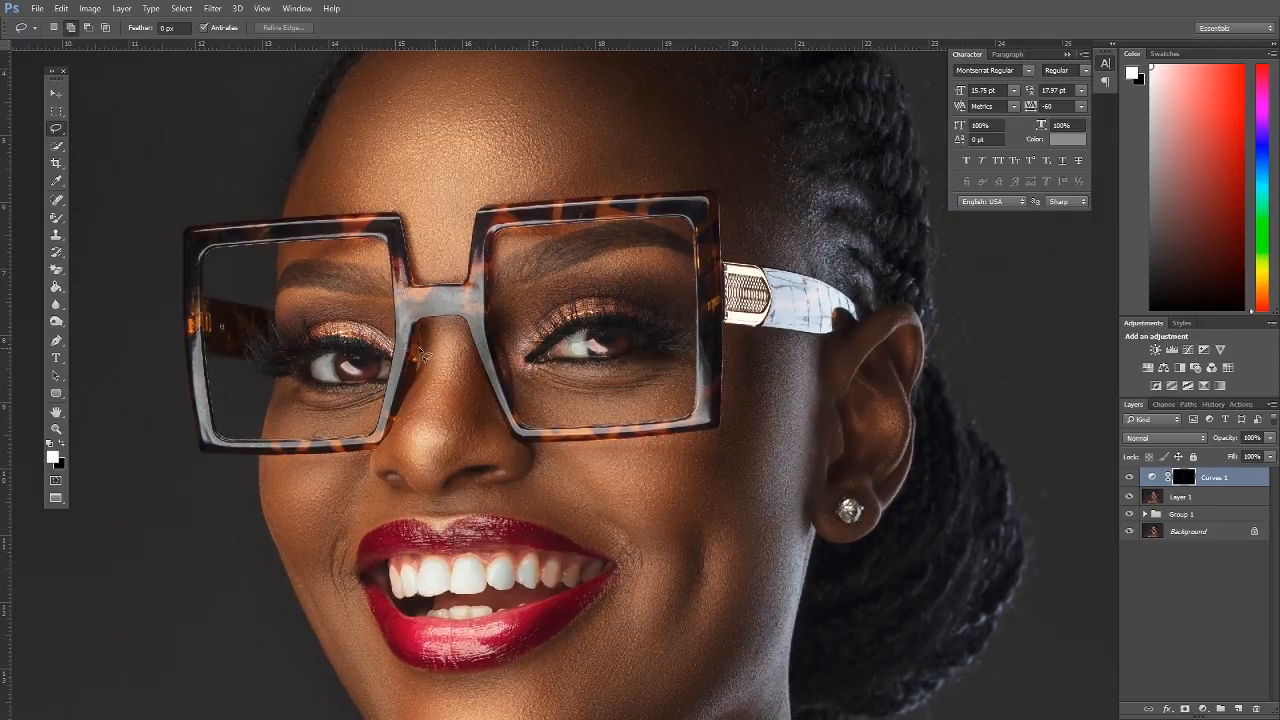
Select the Brush tool and set it to about 82 px with 100% hardness.
{"action": "left_click", "coordinate": [57, 218]}
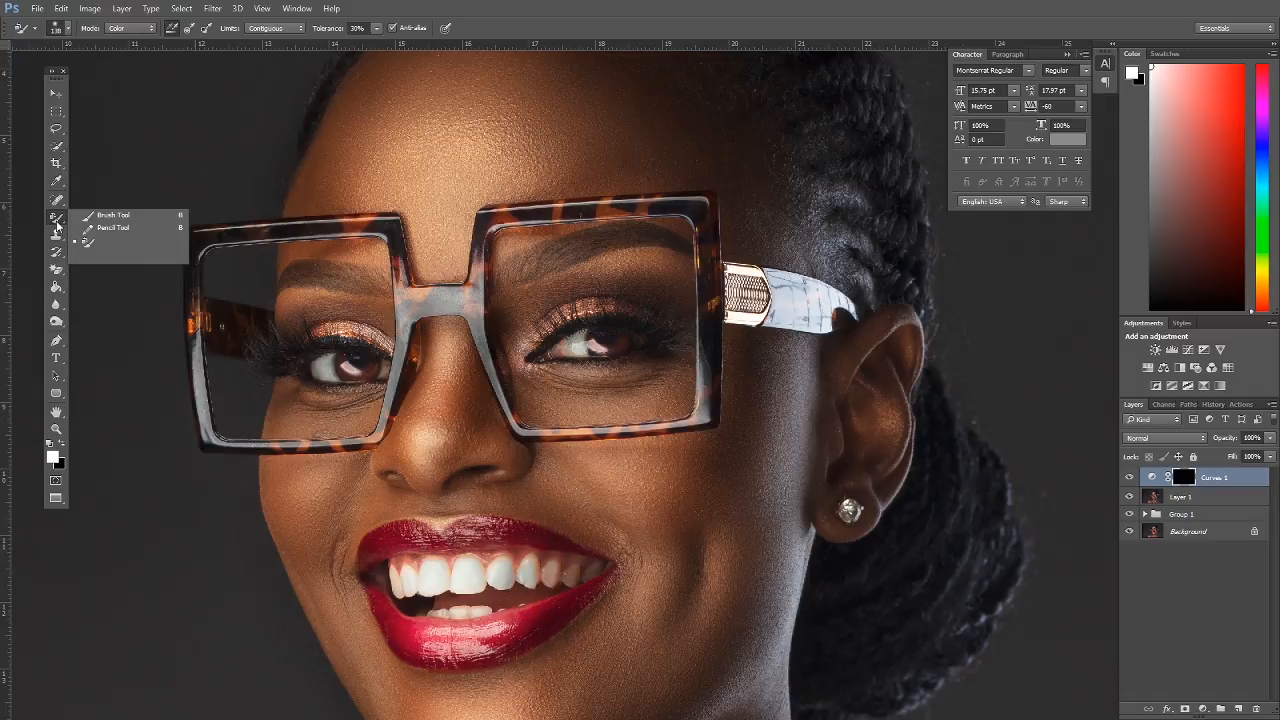
{"action": "left_click", "coordinate": [112, 218]}
{"action": "right_click", "coordinate": [626, 330]}
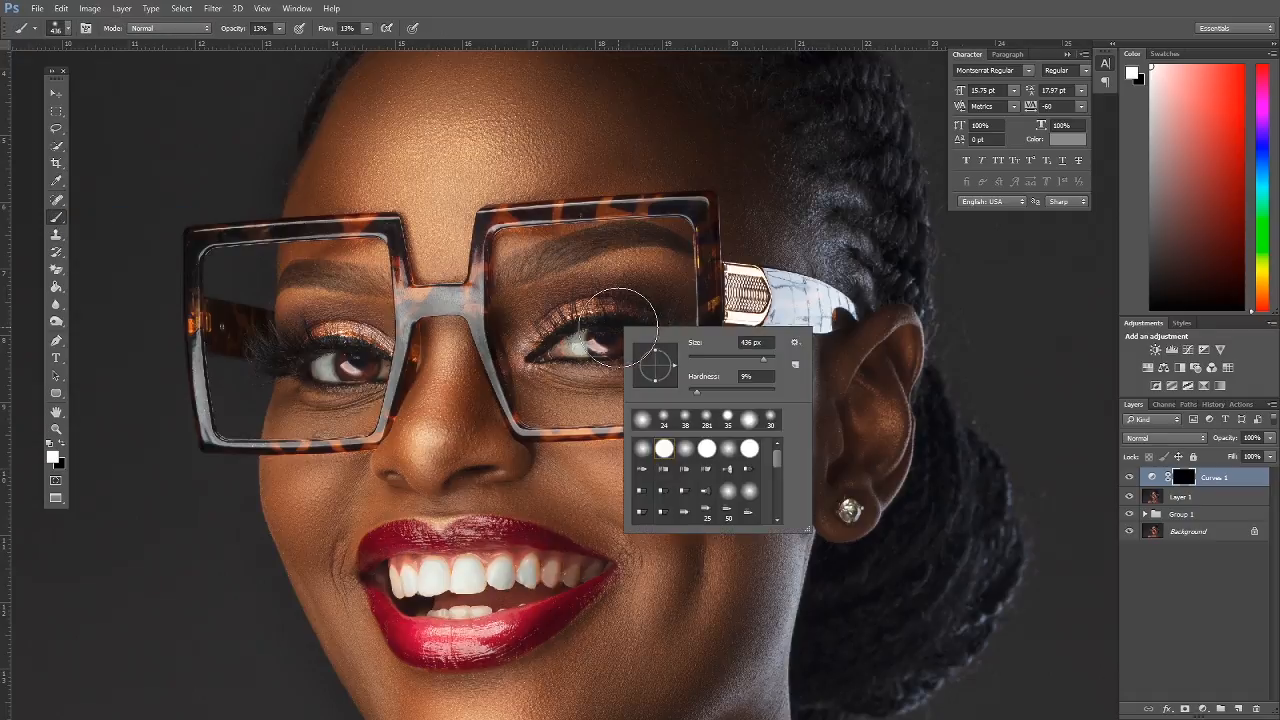
{"action": "key", "text": "Tab"}
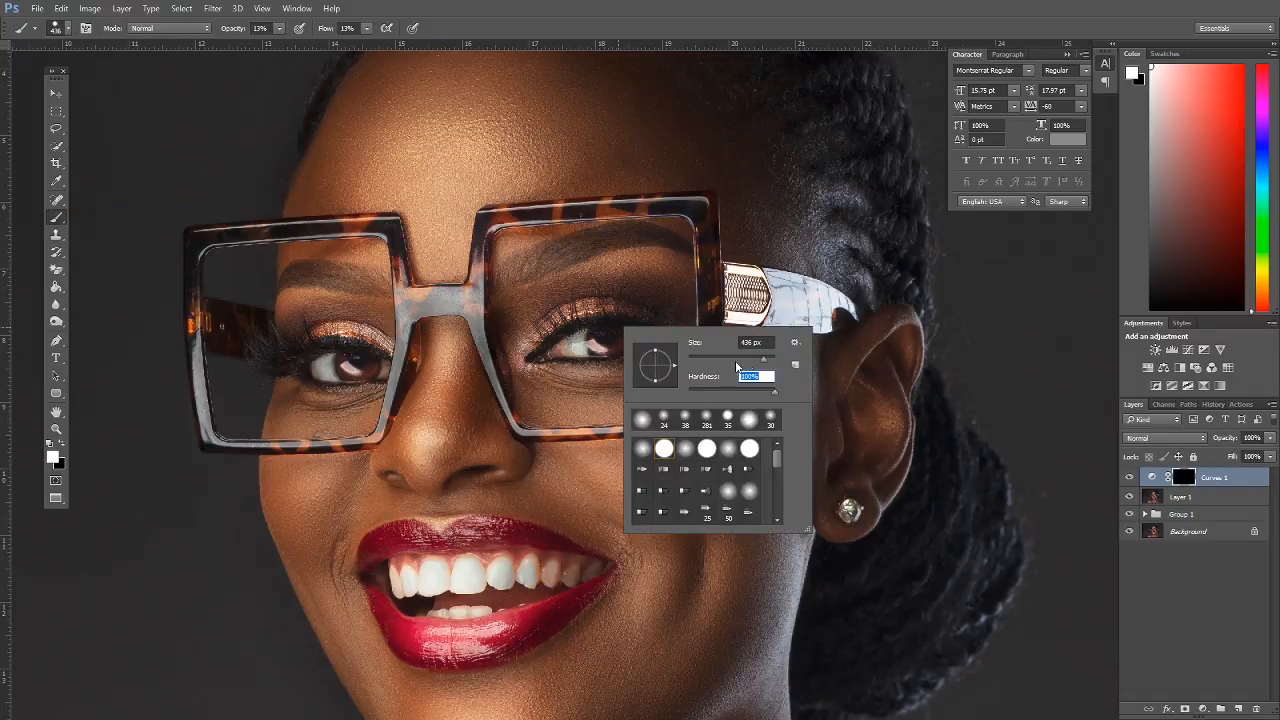
{"action": "left_click", "coordinate": [741, 358]}
{"action": "left_click", "coordinate": [715, 358]}
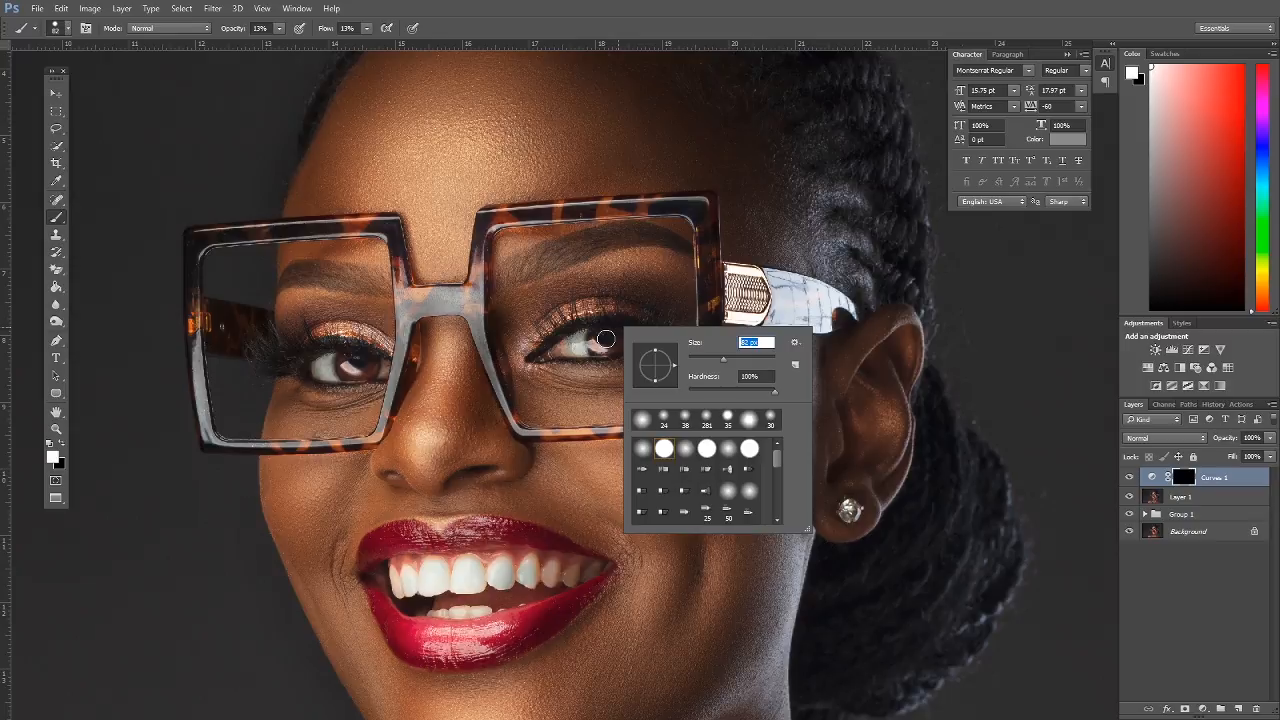
{"action": "key", "text": "Return"}
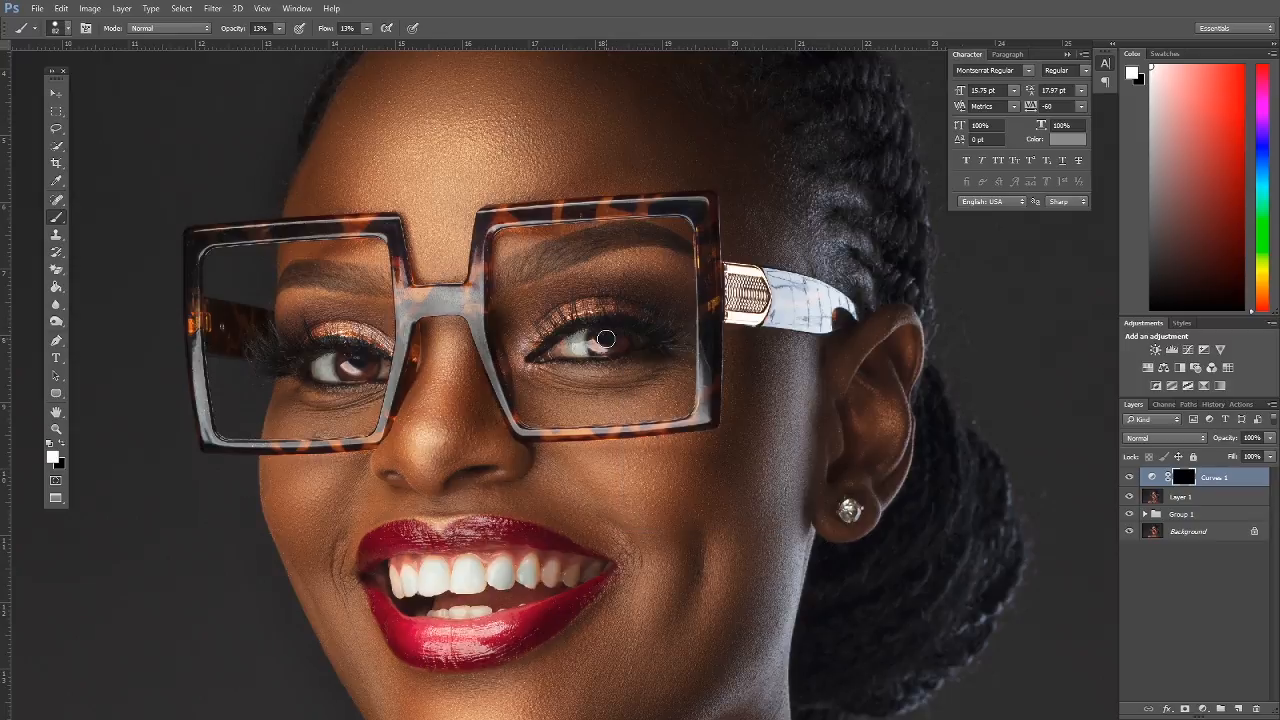
Swap the foreground colour to black and raise the brush's flow and opacity to 100%.
{"action": "left_click", "coordinate": [63, 444]}
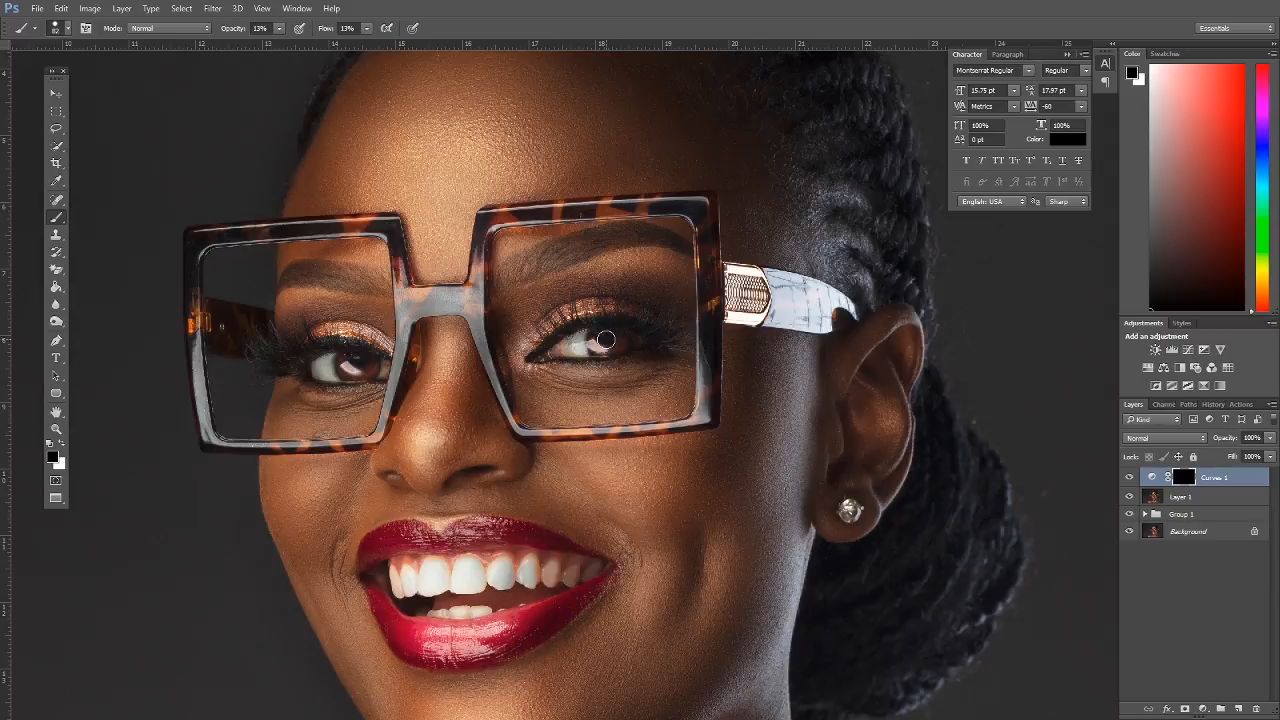
{"action": "left_click", "coordinate": [366, 29]}
{"action": "left_click_drag", "start_coordinate": [369, 44], "coordinate": [437, 51]}
{"action": "left_click", "coordinate": [279, 28]}
{"action": "left_click_drag", "start_coordinate": [277, 44], "coordinate": [352, 68]}
{"action": "key", "text": "alt+space"}
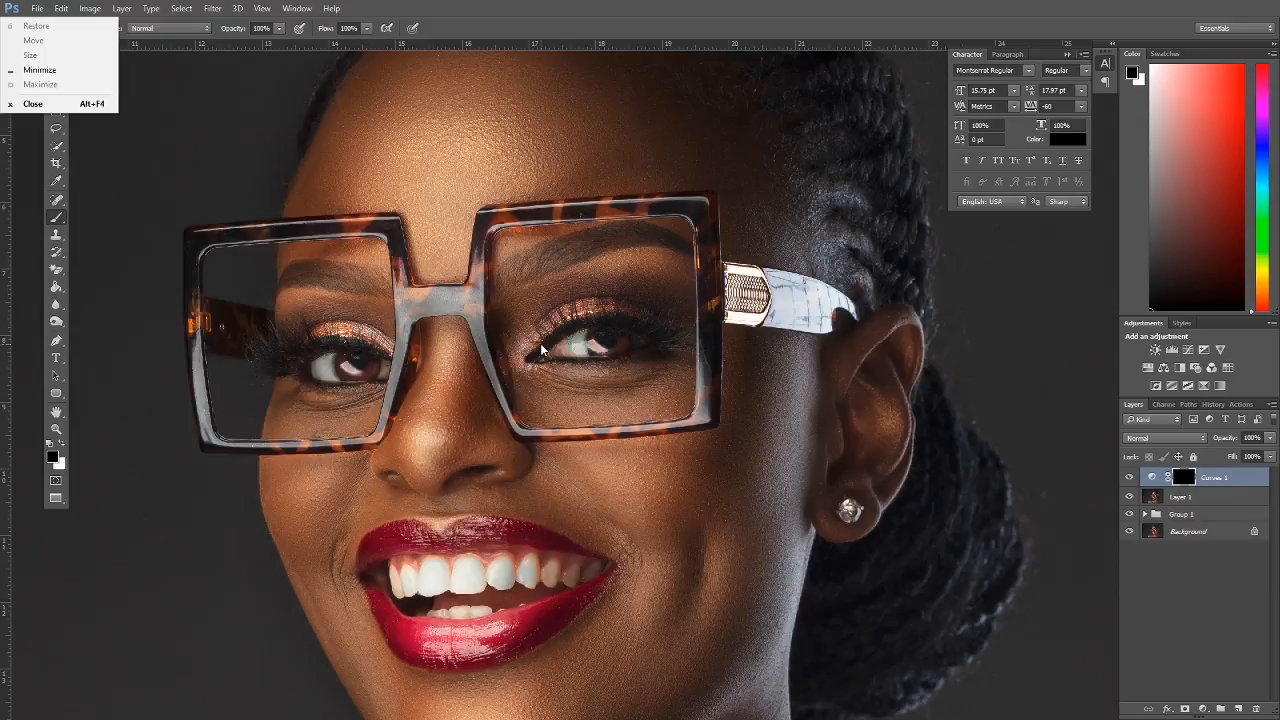
{"action": "left_click", "coordinate": [540, 343], "text": "alt"}
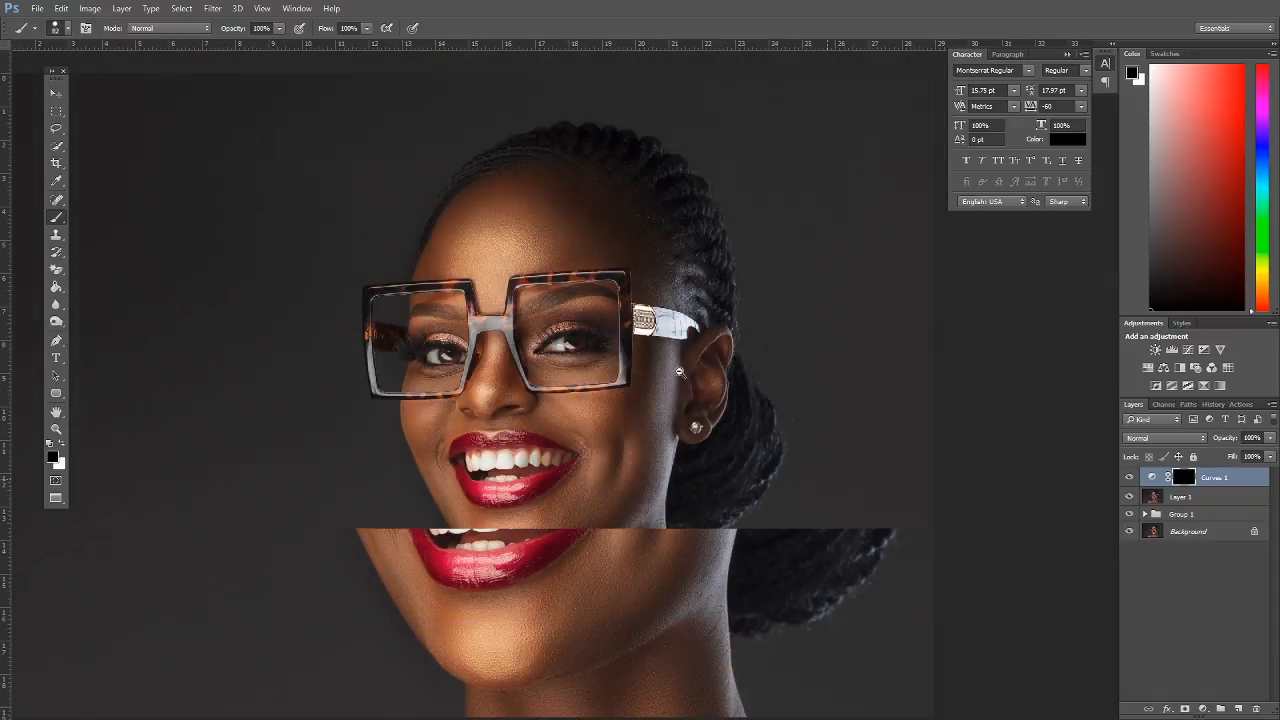
Lower the iris Curves layer's opacity to 46%, comparing the eyes with the layer hidden and shown.
{"action": "left_click", "coordinate": [1272, 439]}
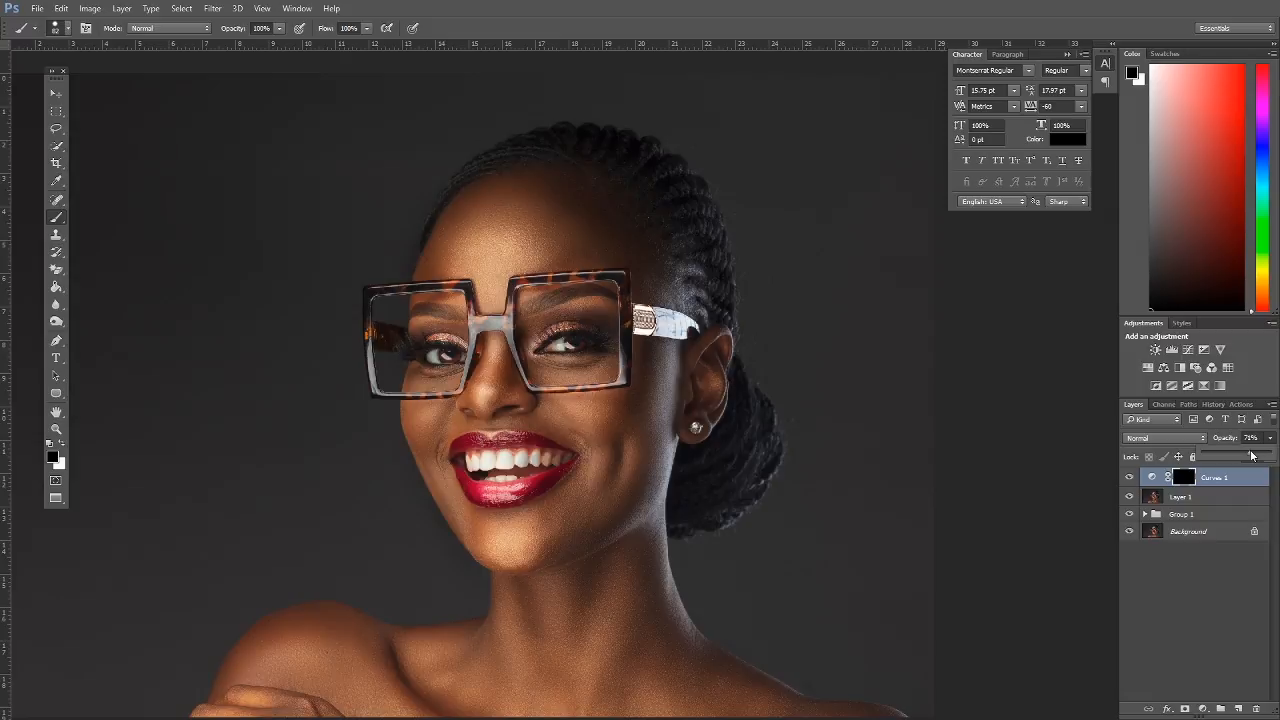
{"action": "left_click_drag", "start_coordinate": [1251, 455], "coordinate": [1248, 455]}
{"action": "left_click", "coordinate": [1131, 478]}
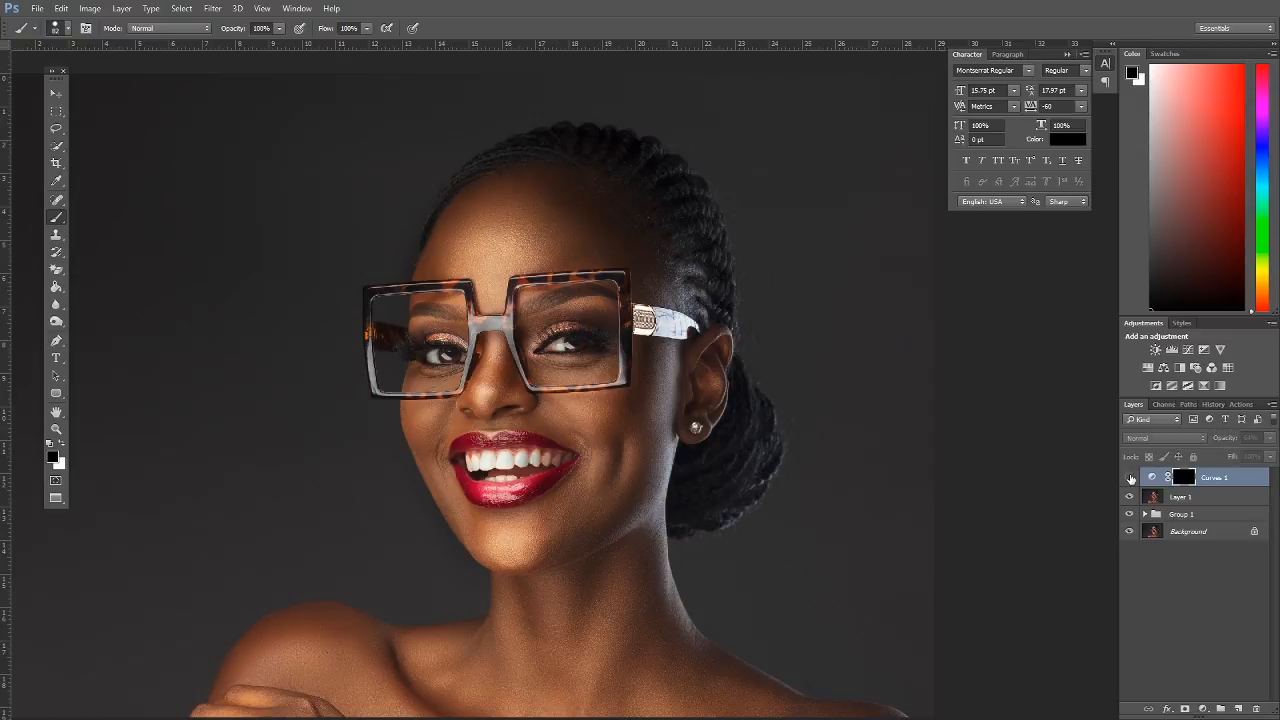
{"action": "left_click", "coordinate": [1131, 478]}
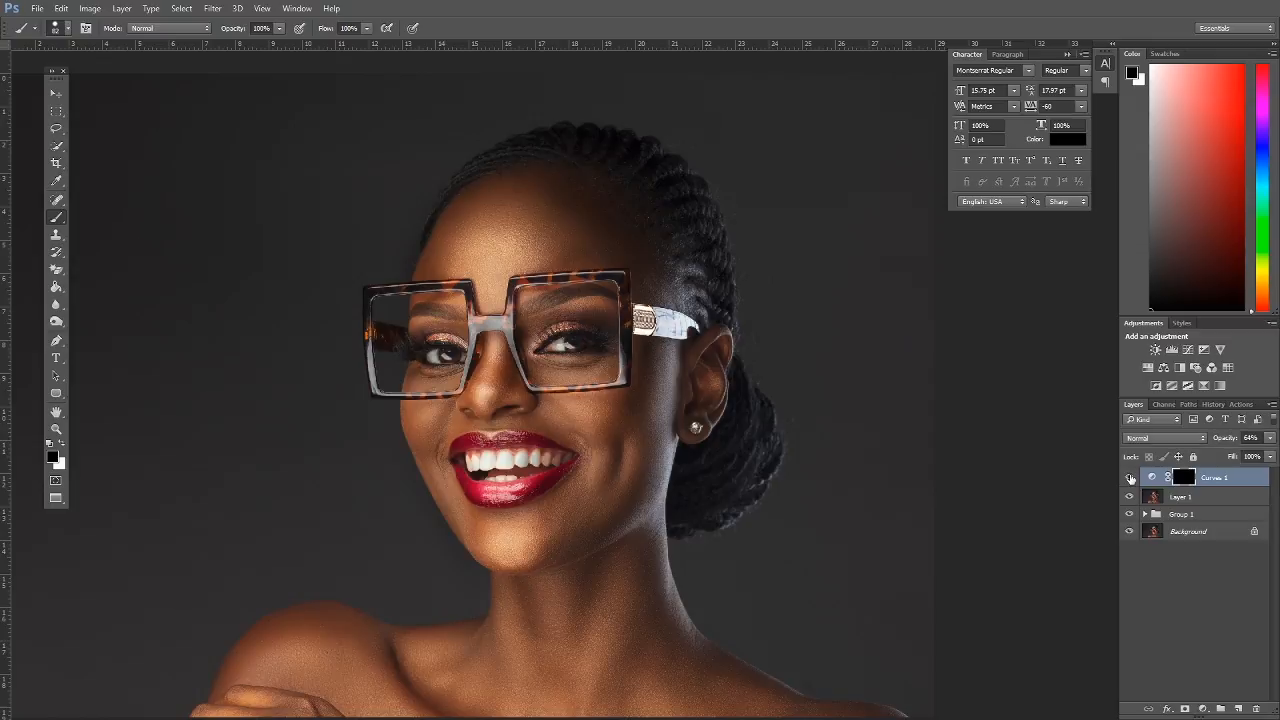
{"action": "left_click", "coordinate": [1270, 438]}
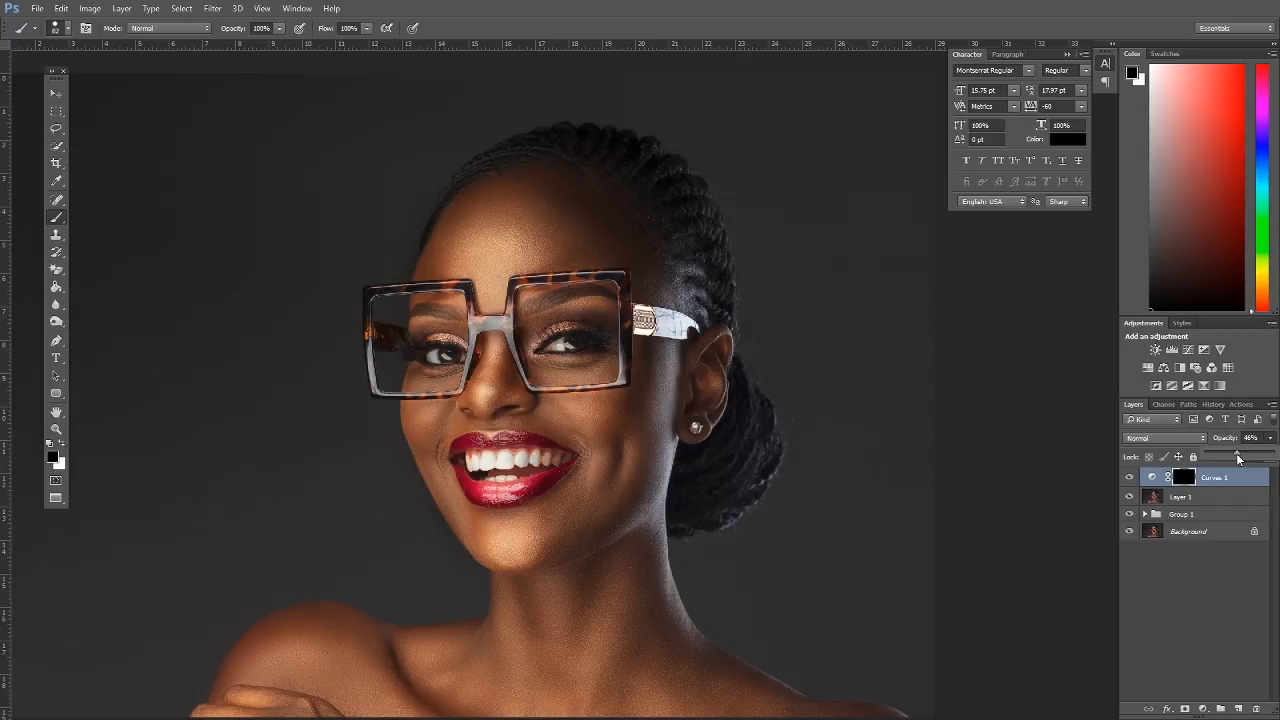
Stamp all visible layers into a new layer above Curves 1, then lasso both eye areas and copy them to a separate layer.
{"action": "left_click", "coordinate": [1236, 478]}
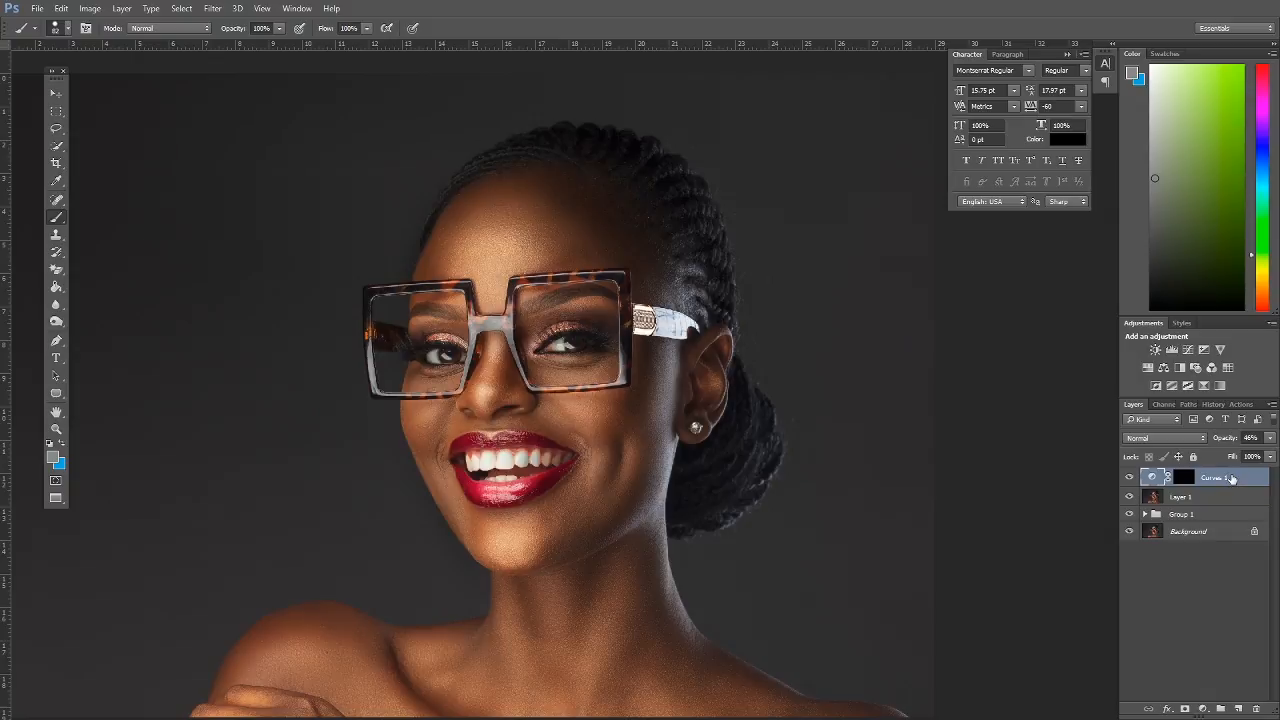
{"action": "key", "text": "ctrl+alt+shift+e"}
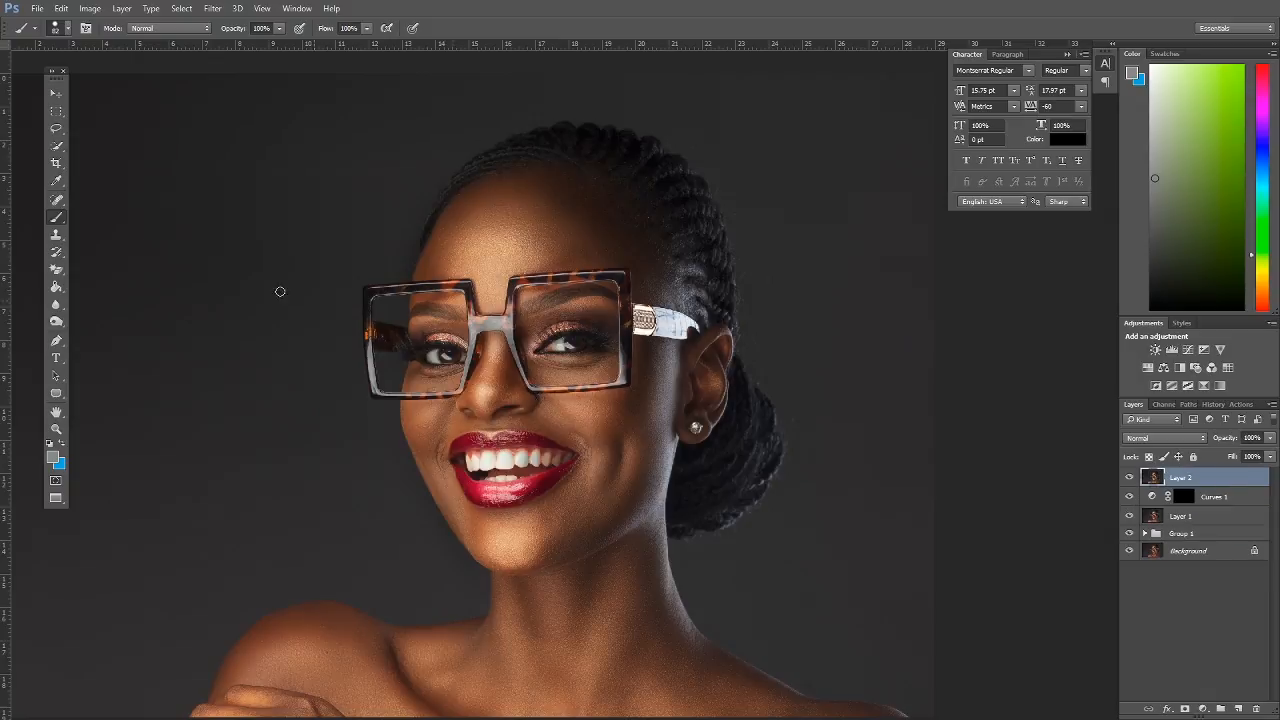
{"action": "left_click", "coordinate": [56, 128]}
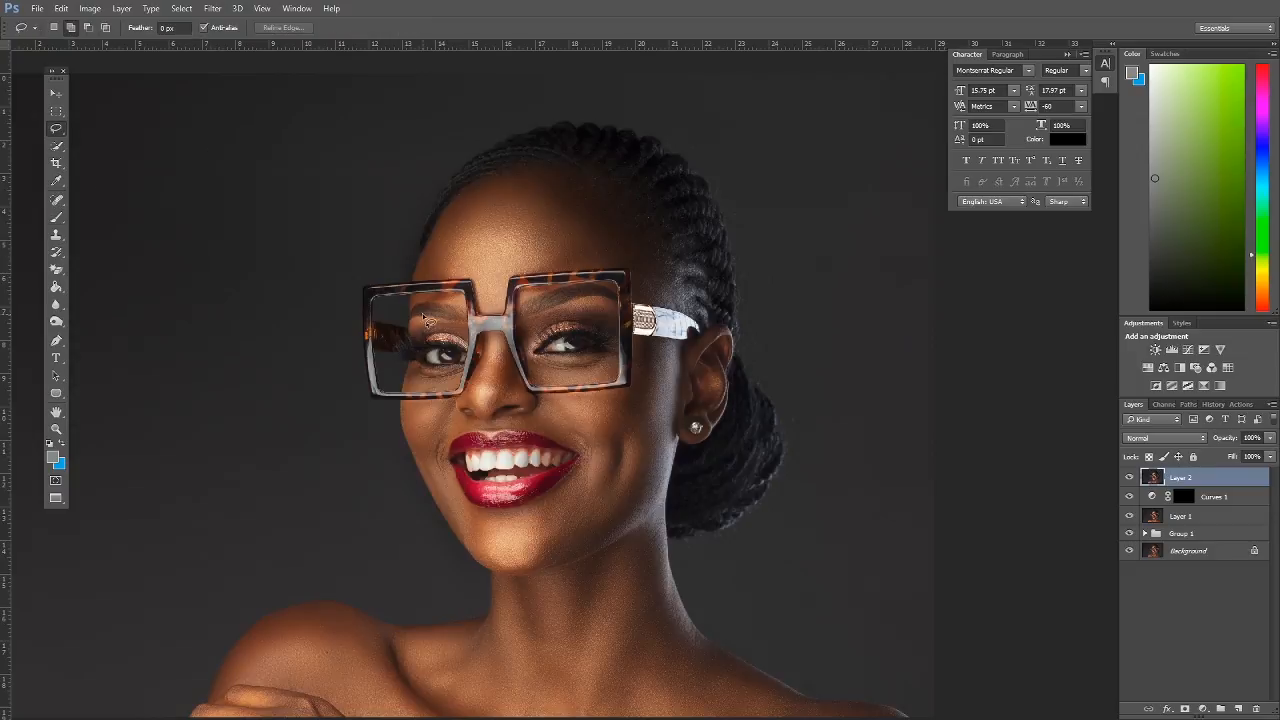
{"action": "mouse_move", "coordinate": [455, 300]}
{"action": "left_mouse_down"}
{"action": "mouse_move", "coordinate": [421, 302]}
{"action": "mouse_move", "coordinate": [393, 364]}
{"action": "mouse_move", "coordinate": [412, 406]}
{"action": "mouse_move", "coordinate": [447, 418]}
{"action": "mouse_move", "coordinate": [487, 402]}
{"action": "mouse_move", "coordinate": [497, 360]}
{"action": "mouse_move", "coordinate": [458, 300]}
{"action": "left_mouse_up"}
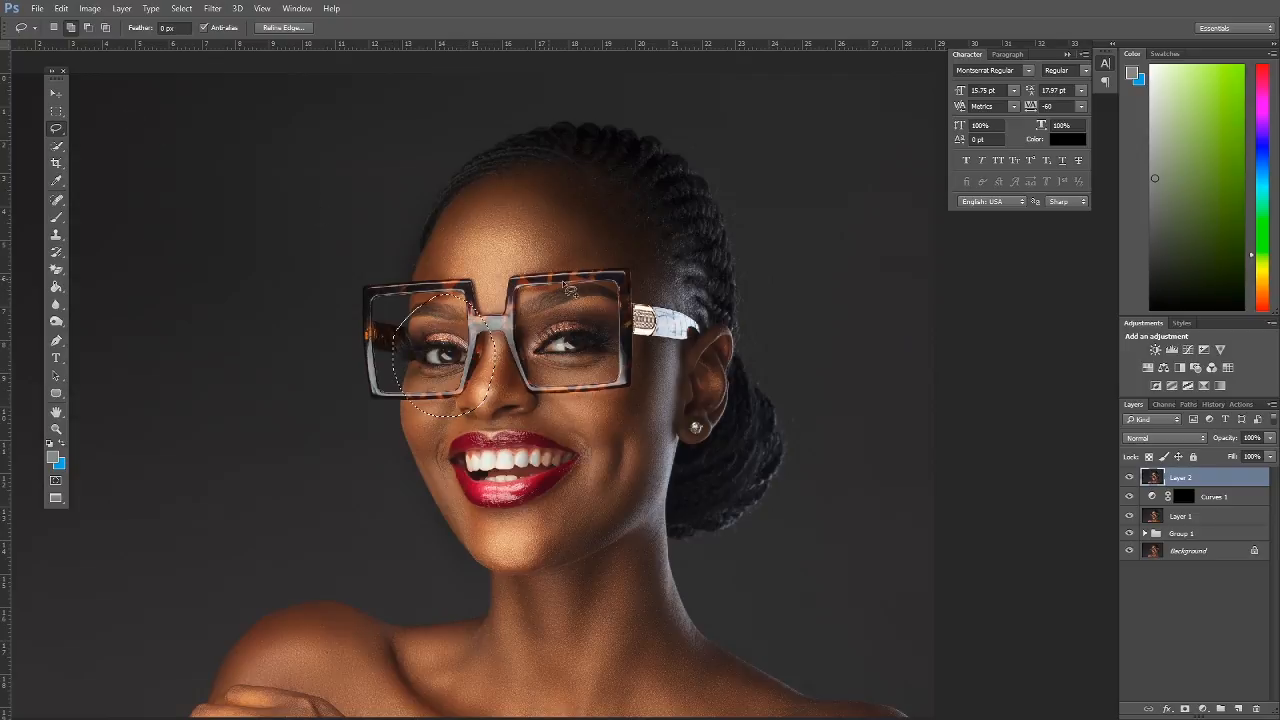
{"action": "left_click", "coordinate": [87, 27]}
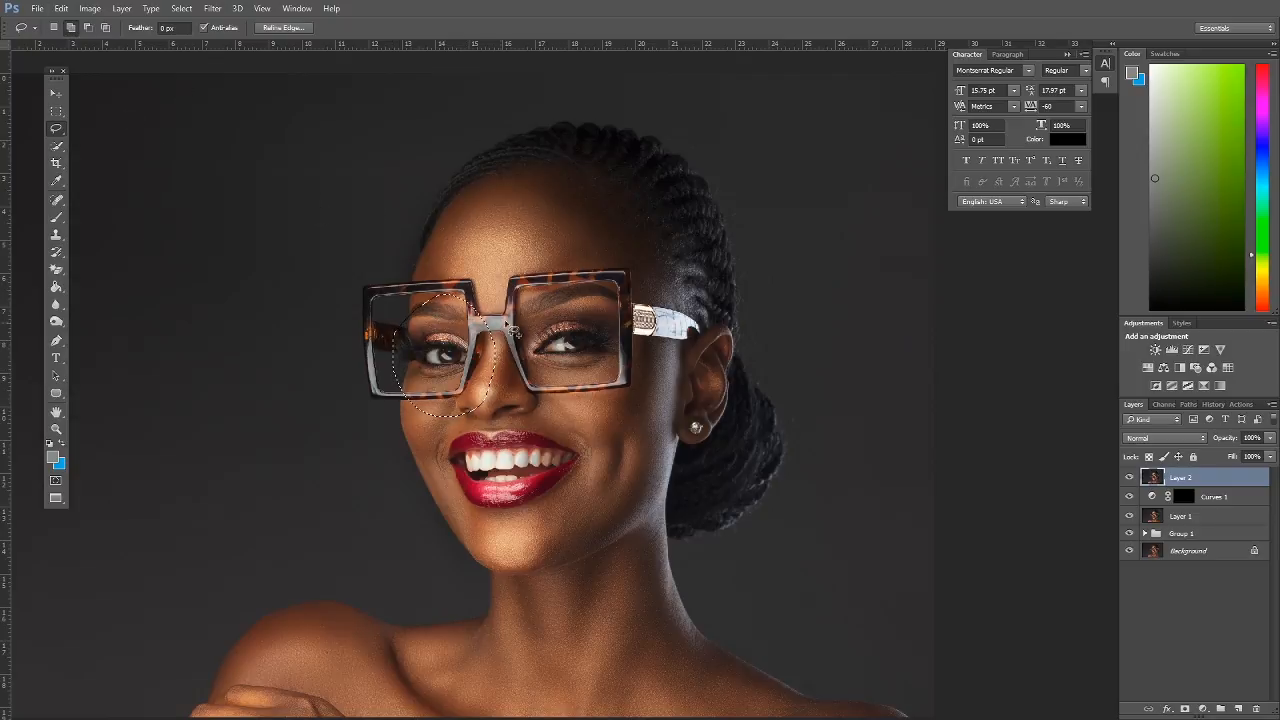
{"action": "mouse_move", "coordinate": [598, 291]}
{"action": "left_mouse_down"}
{"action": "mouse_move", "coordinate": [539, 300]}
{"action": "mouse_move", "coordinate": [521, 327]}
{"action": "mouse_move", "coordinate": [512, 370]}
{"action": "mouse_move", "coordinate": [536, 398]}
{"action": "mouse_move", "coordinate": [624, 390]}
{"action": "mouse_move", "coordinate": [636, 346]}
{"action": "mouse_move", "coordinate": [600, 290]}
{"action": "left_mouse_up"}
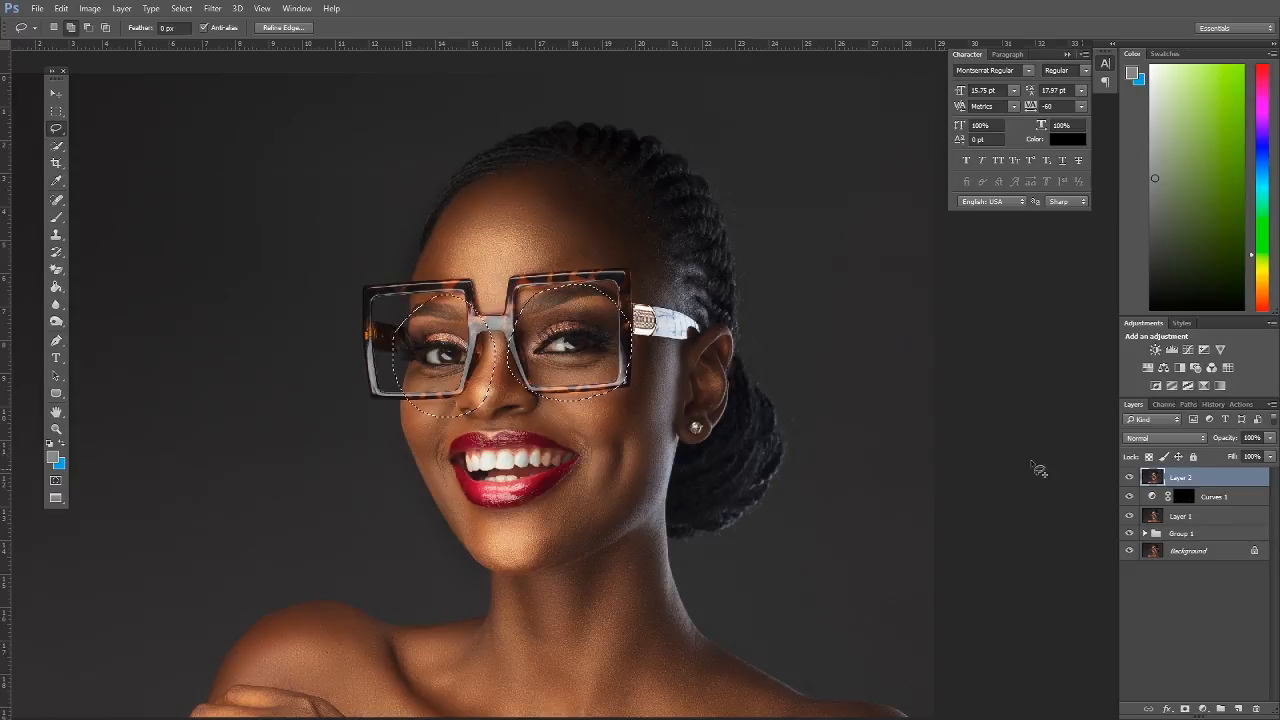
{"action": "right_click", "coordinate": [536, 324]}
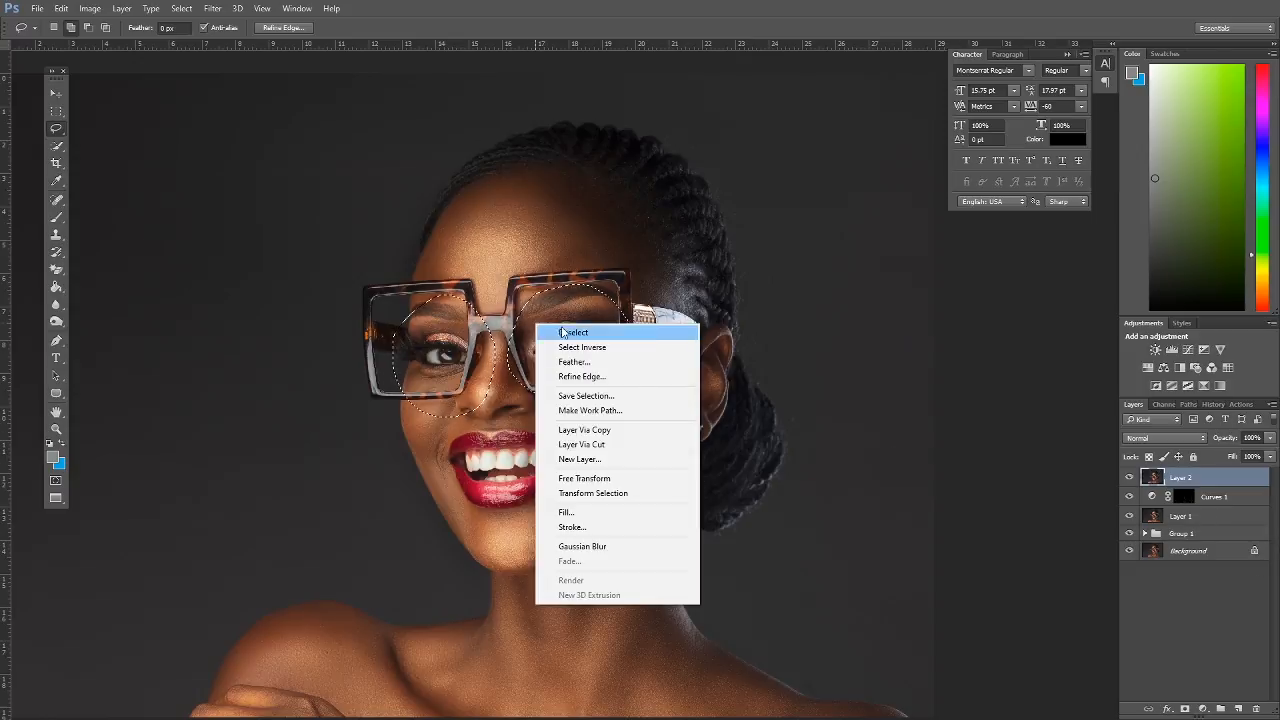
{"action": "left_click", "coordinate": [604, 433]}
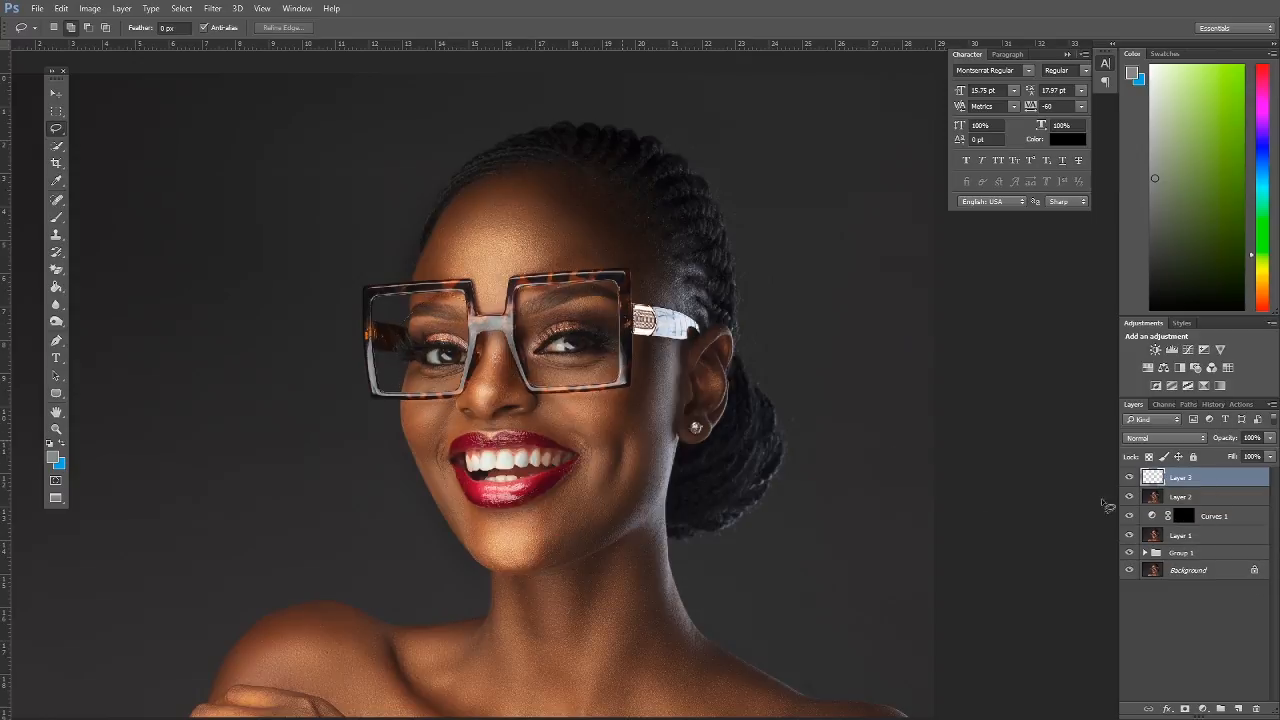
Delete the stamped Layer 2 beneath the copied eye areas, undoing the accidental duplicate of it.
{"action": "left_click", "coordinate": [1229, 497]}
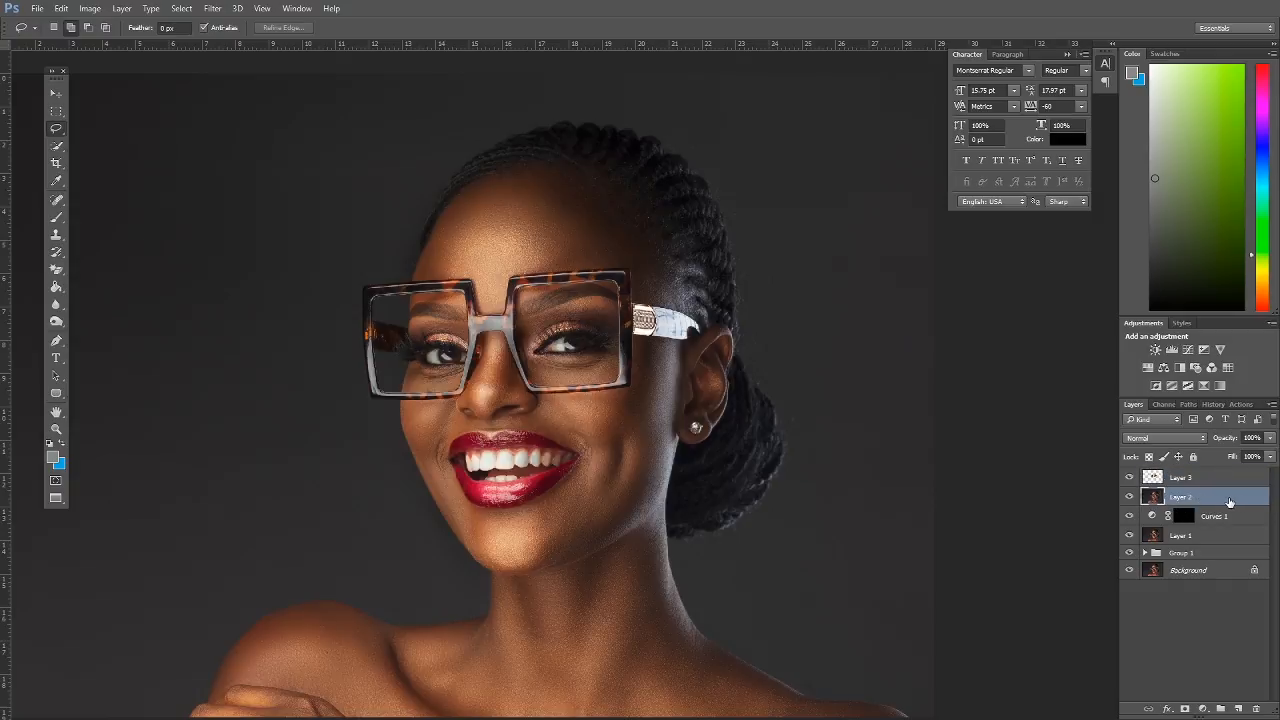
{"action": "left_click_drag", "start_coordinate": [1229, 497], "coordinate": [1242, 704]}
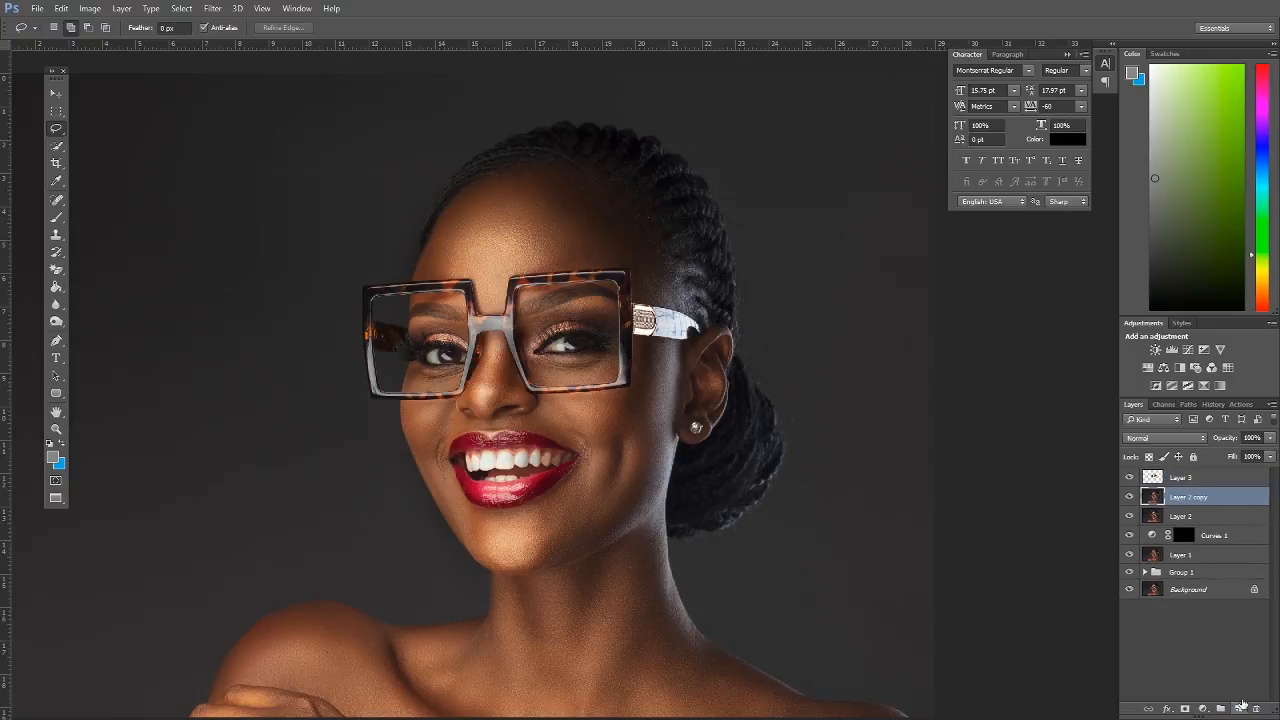
{"action": "key", "text": "ctrl+z"}
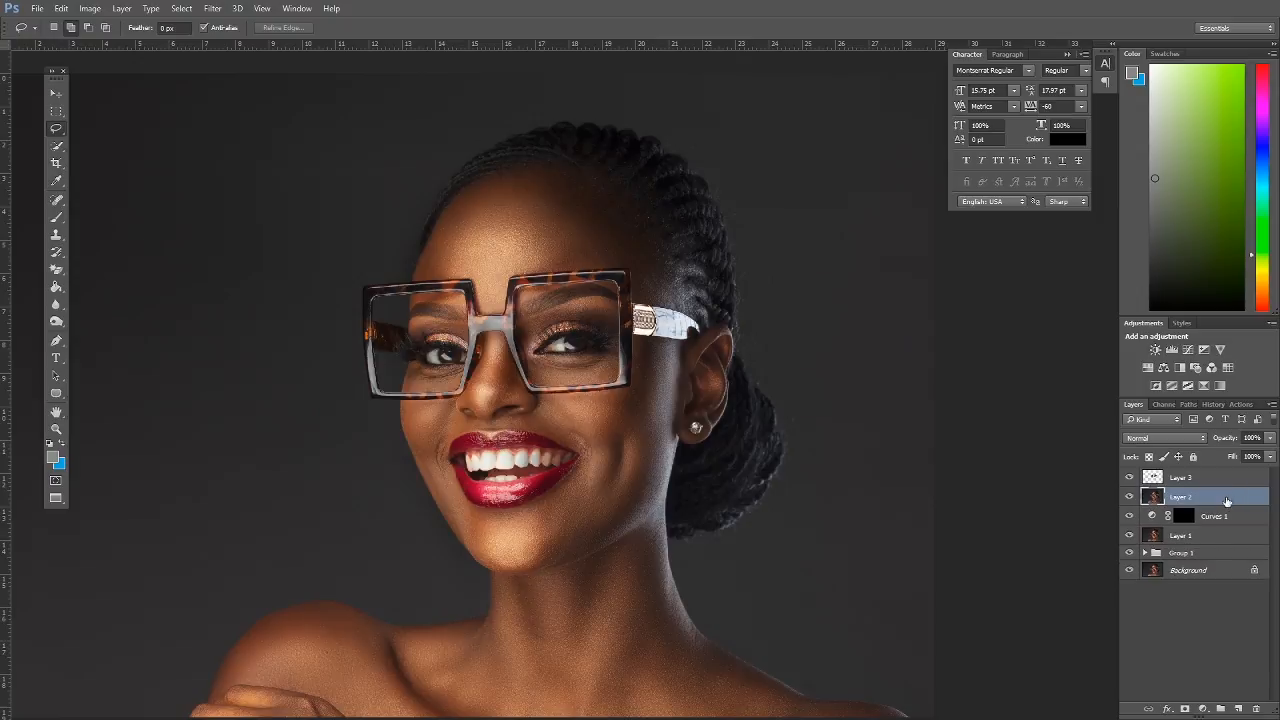
{"action": "left_click_drag", "start_coordinate": [1223, 502], "coordinate": [1256, 708]}
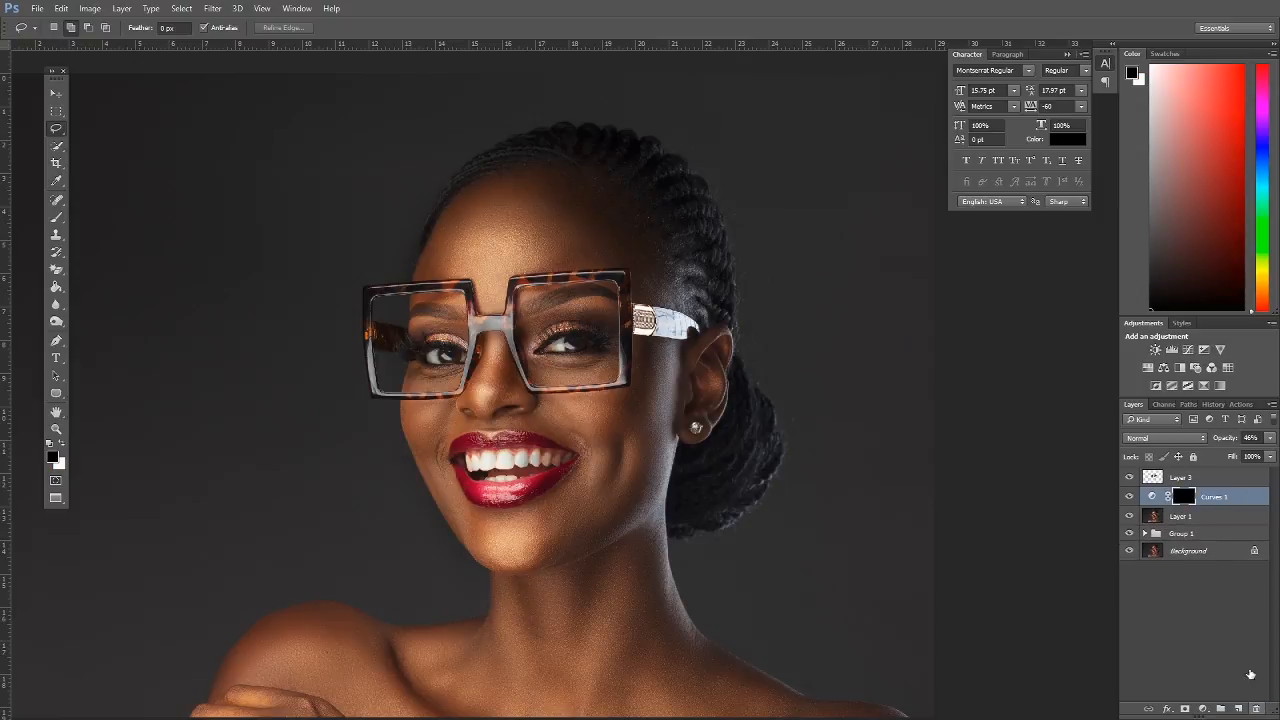
Rename the copied eye layer "eyes" and duplicate it.
{"action": "double_click", "coordinate": [1182, 478]}
{"action": "type", "text": "dyes"}
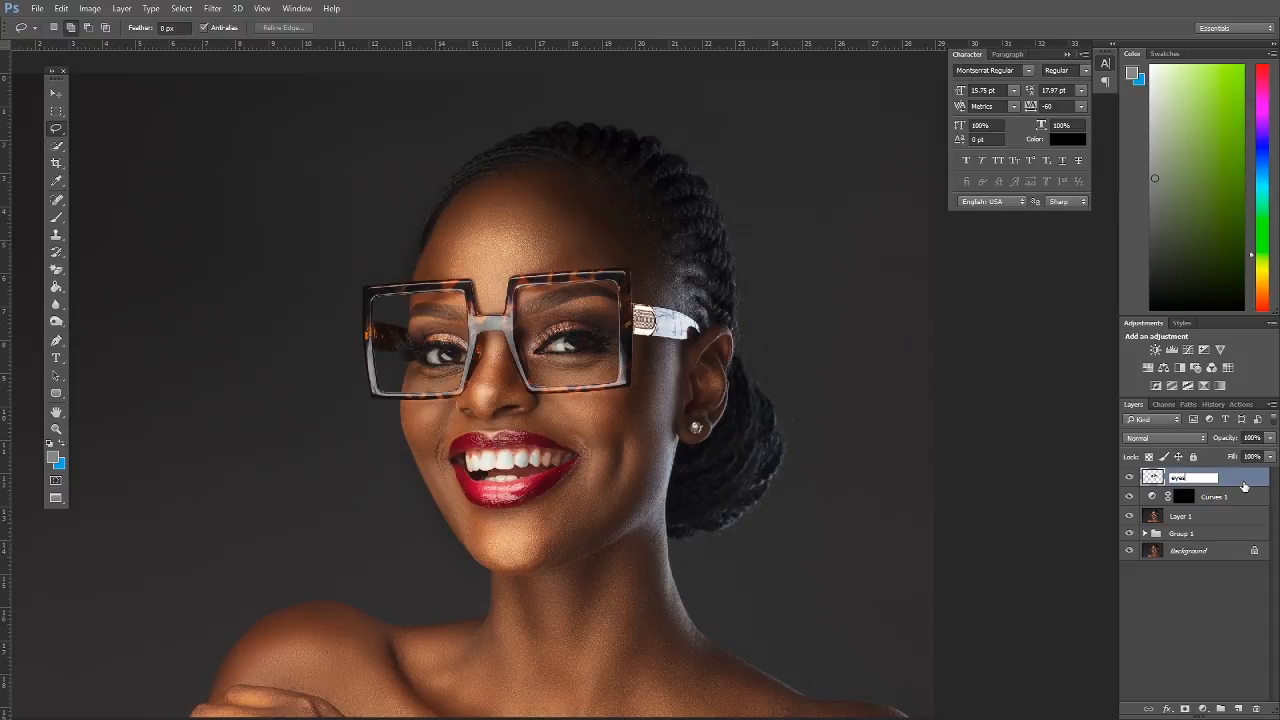
{"action": "key", "text": "Return"}
{"action": "left_click_drag", "start_coordinate": [1222, 483], "coordinate": [1238, 708]}
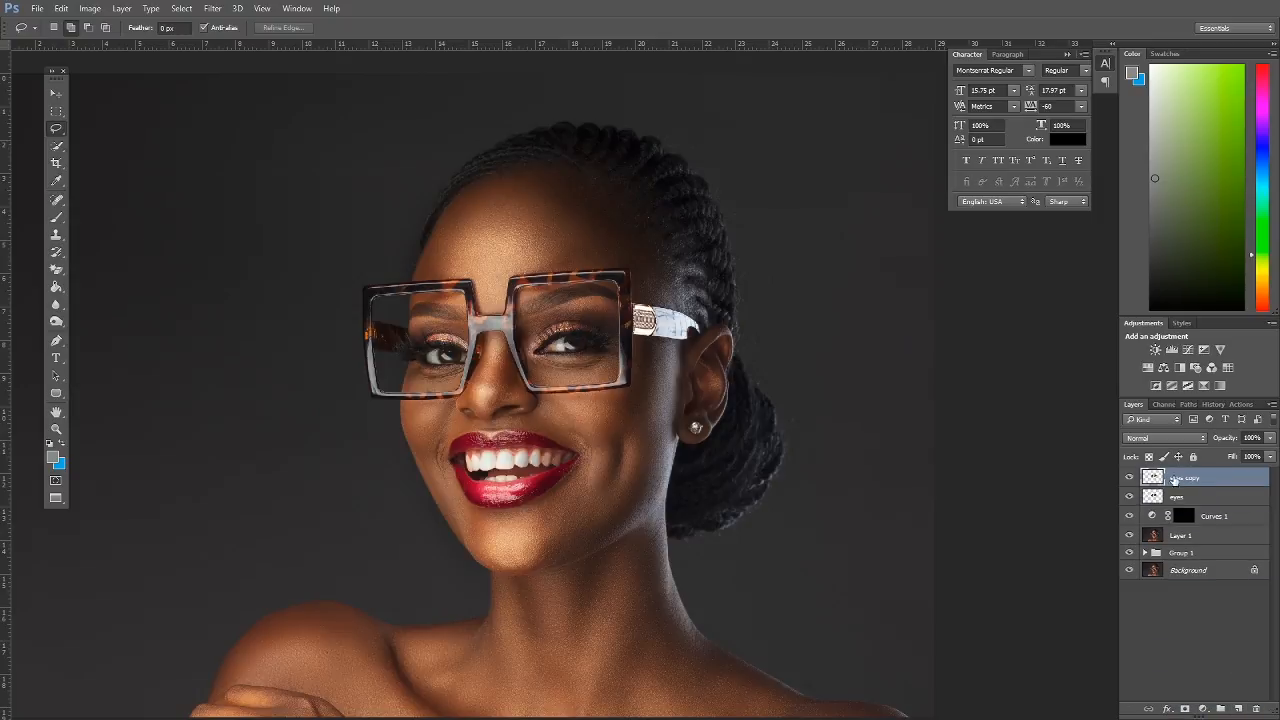
Rename the original eye layer "eyes lowe" and its duplicate "eyes upper".
{"action": "left_click", "coordinate": [1188, 498]}
{"action": "double_click", "coordinate": [1186, 497]}
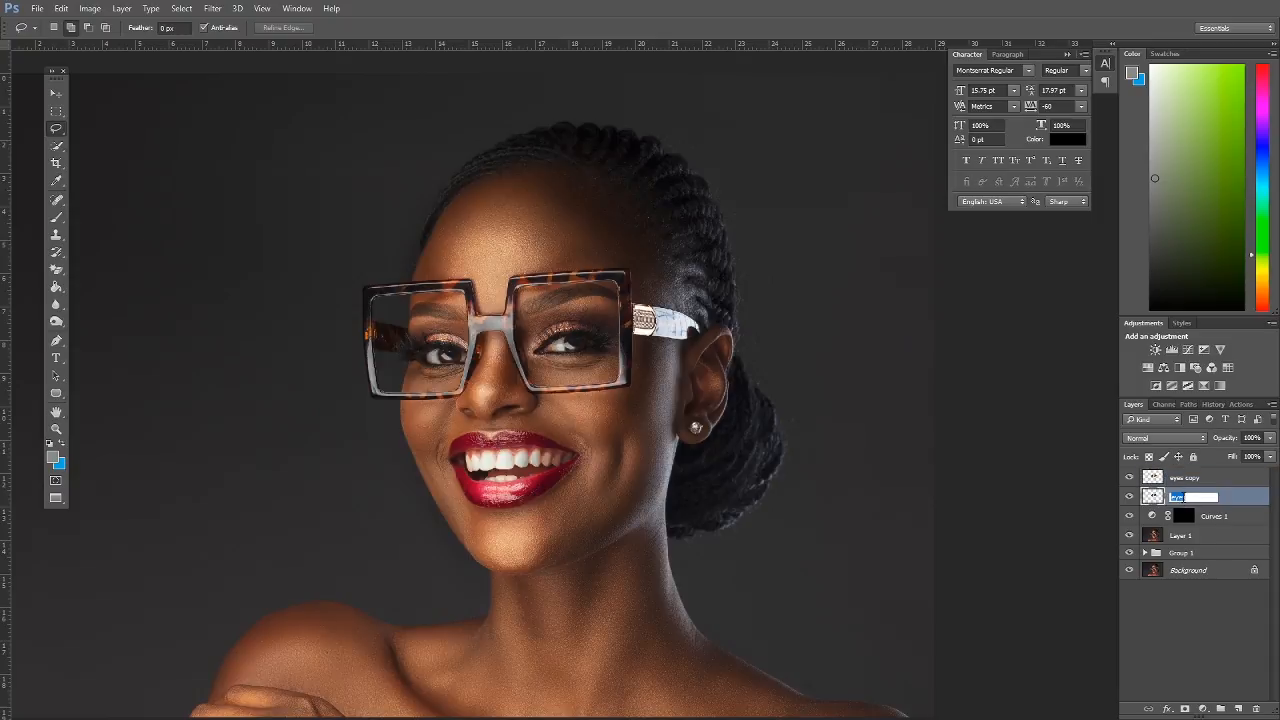
{"action": "type", "text": "line"}
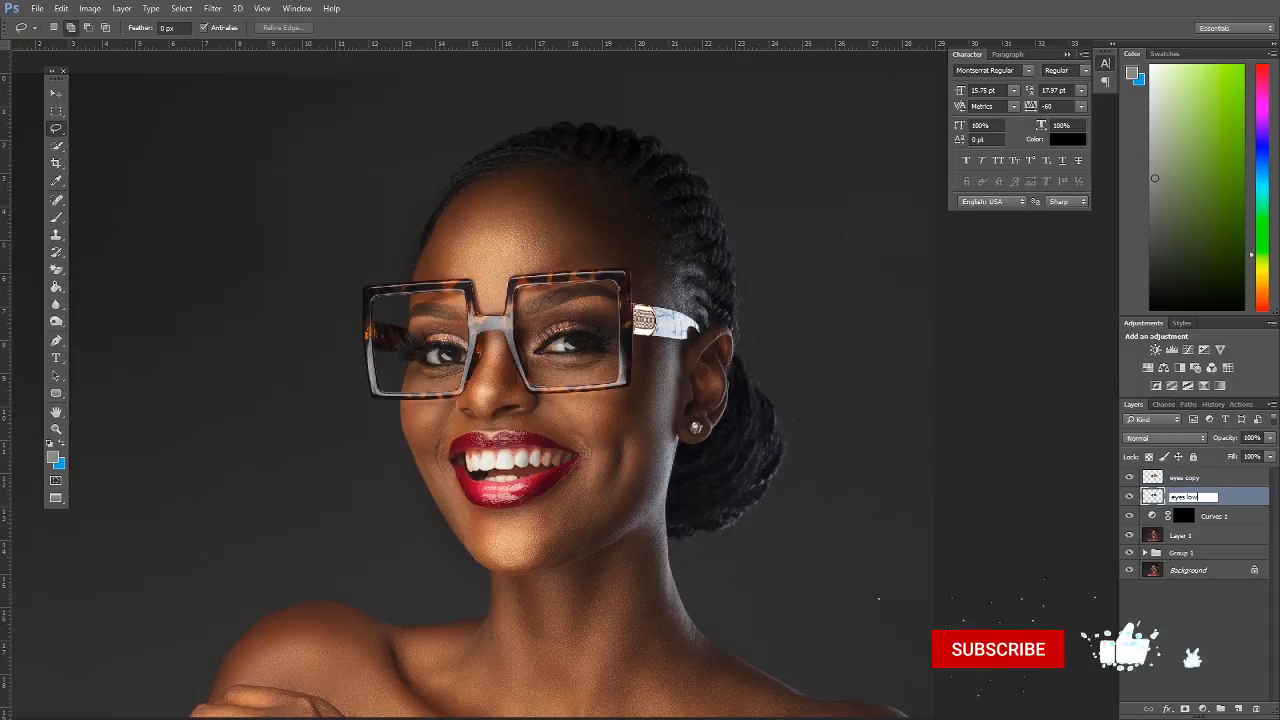
{"action": "double_click", "coordinate": [1193, 478]}
{"action": "double_click", "coordinate": [1193, 478]}
{"action": "type", "text": "upper"}
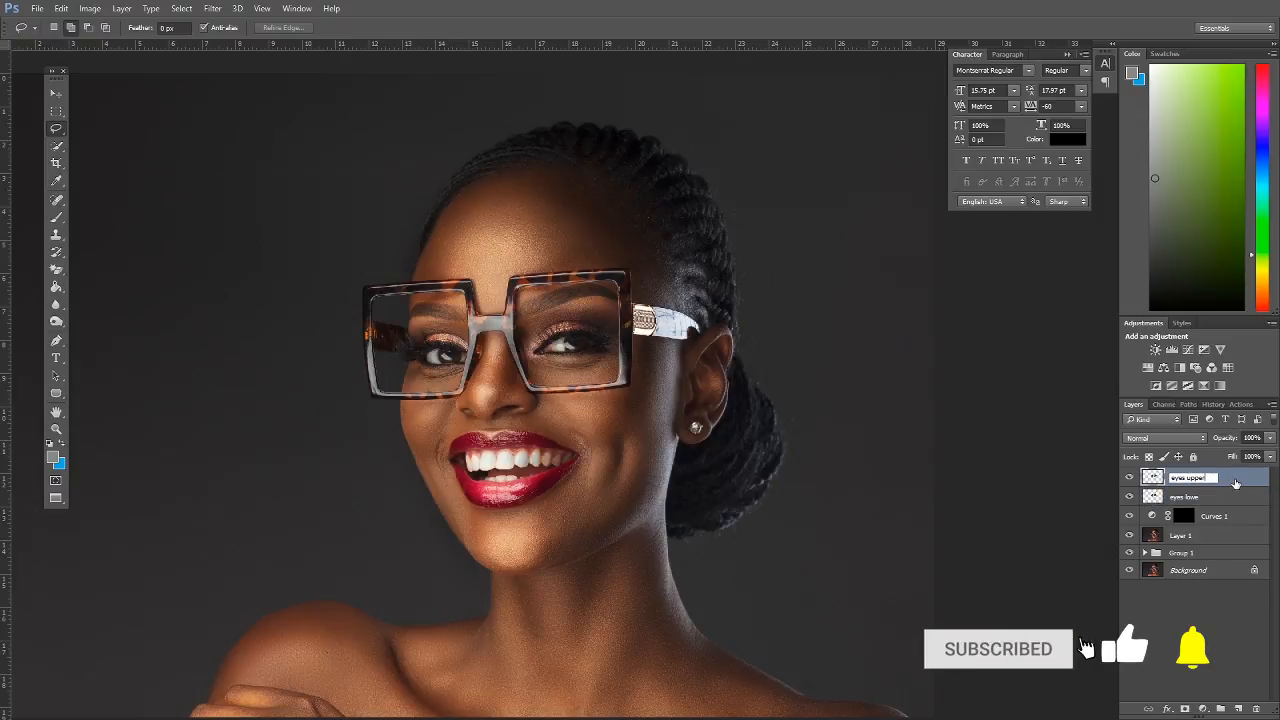
{"action": "key", "text": "Return"}
Hide the "eyes upper" layer and apply a Gaussian Blur of about 9 pixels to "eyes lowe".
{"action": "left_click", "coordinate": [1130, 478]}
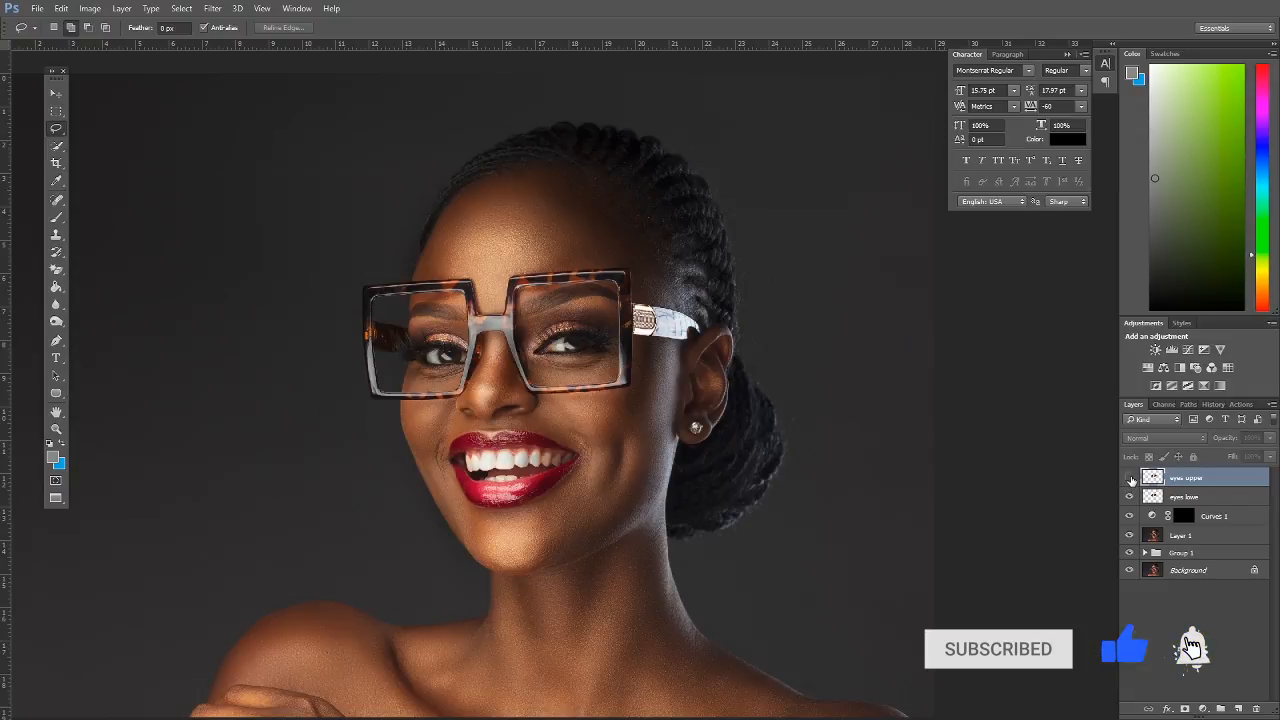
{"action": "left_click", "coordinate": [1201, 500]}
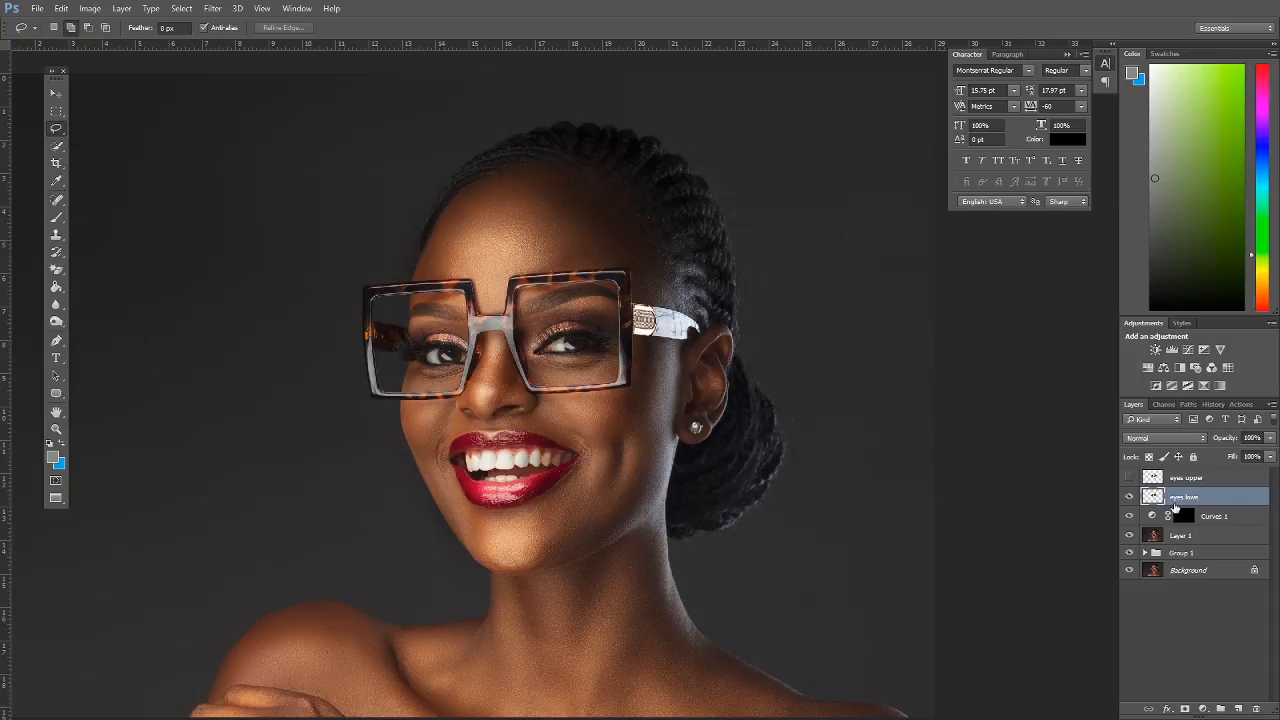
{"action": "left_click", "coordinate": [213, 9]}
{"action": "mouse_move", "coordinate": [248, 154]}
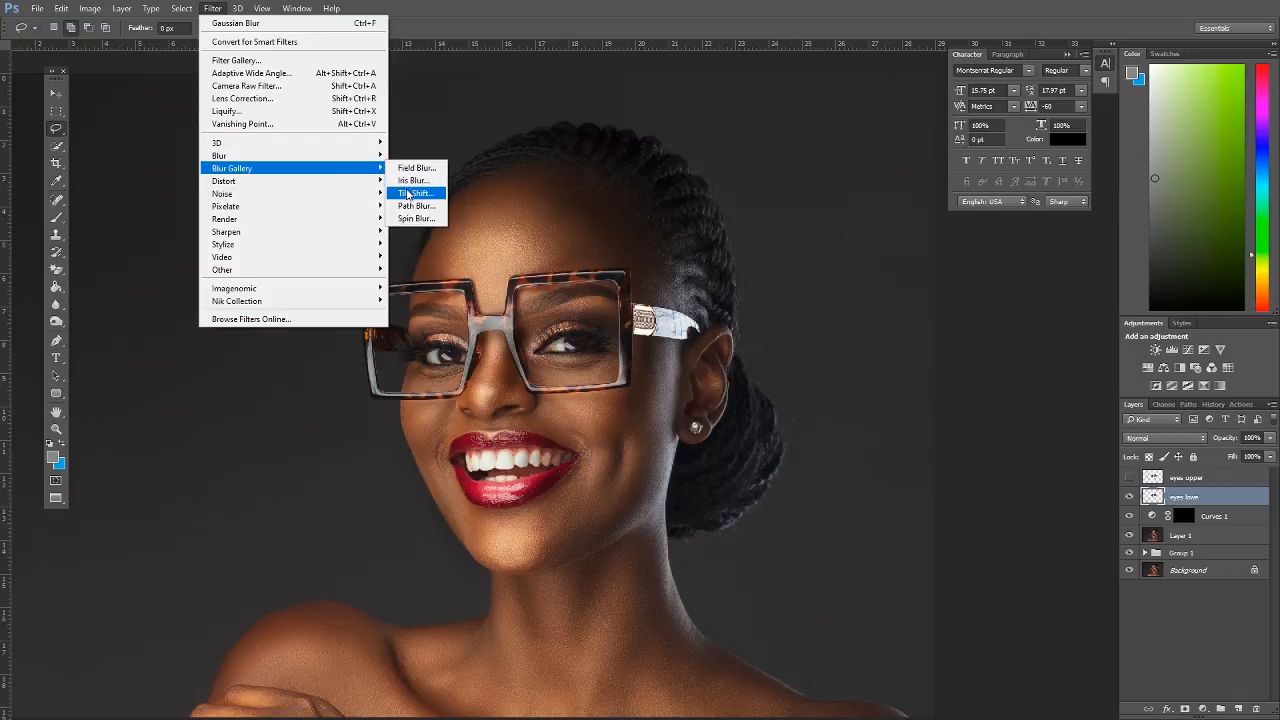
{"action": "mouse_move", "coordinate": [373, 165]}
{"action": "left_click", "coordinate": [423, 206]}
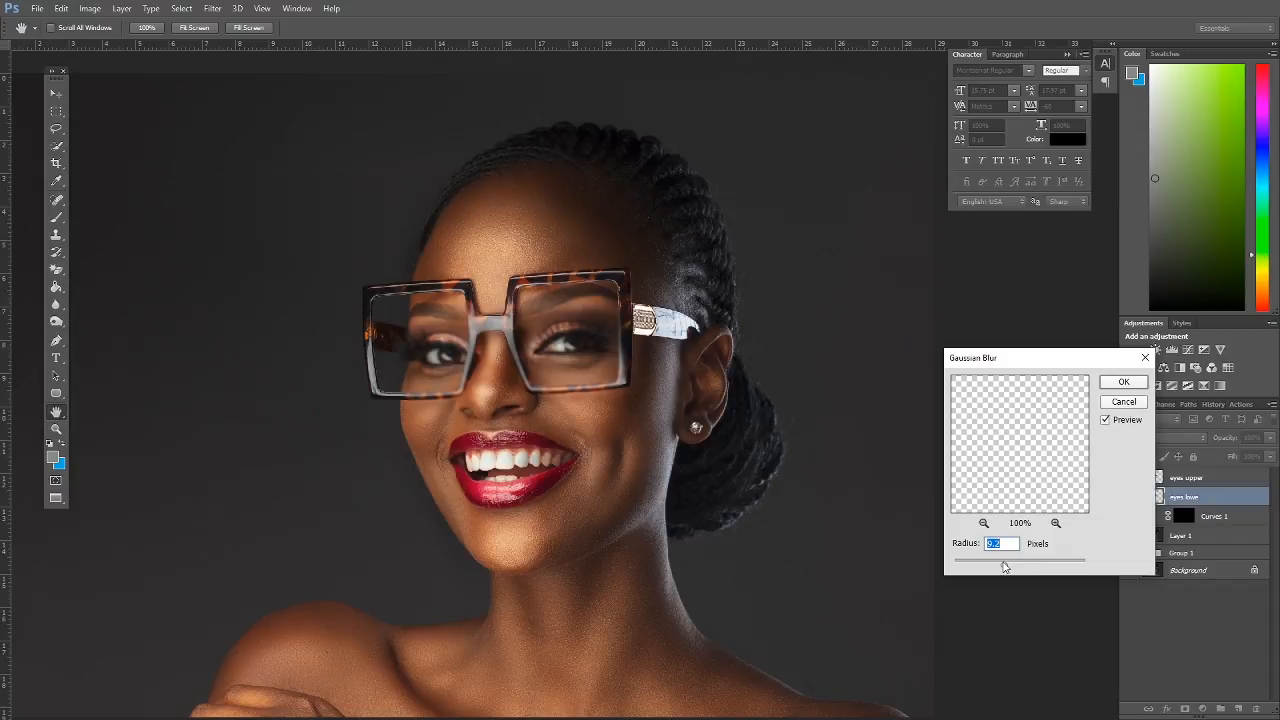
{"action": "left_click_drag", "start_coordinate": [1004, 567], "coordinate": [1010, 567]}
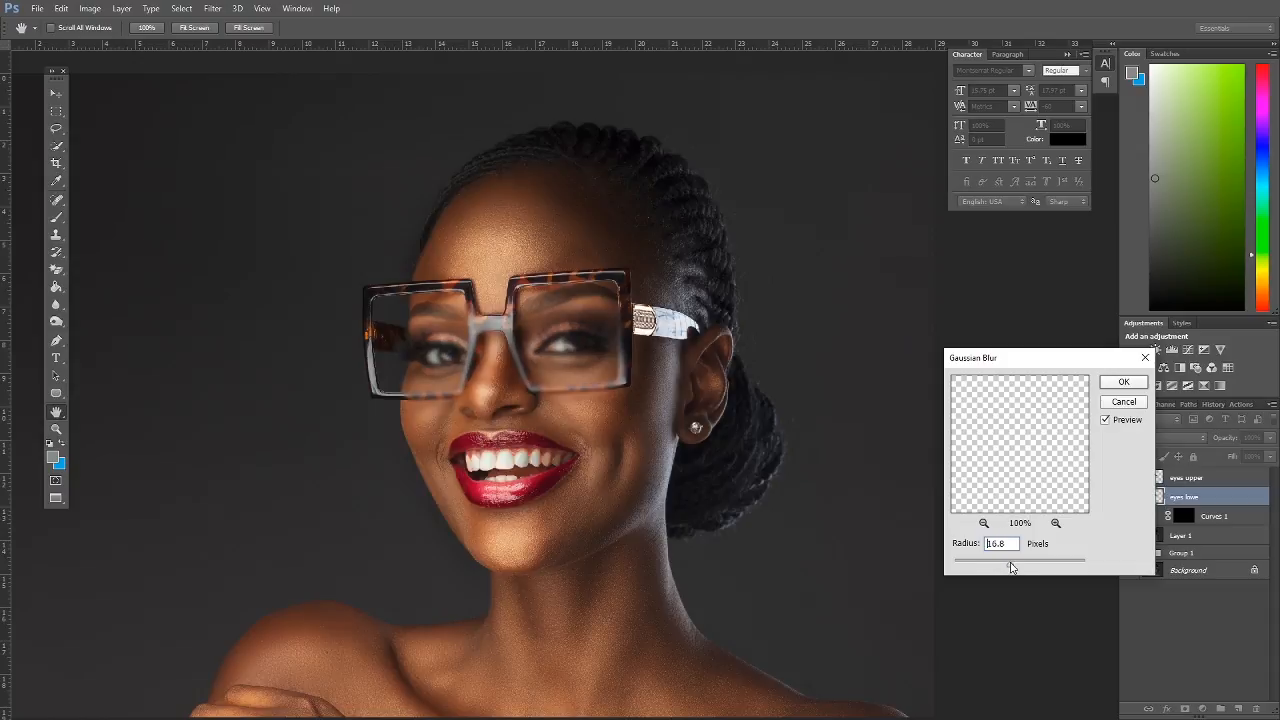
{"action": "left_click_drag", "start_coordinate": [1008, 567], "coordinate": [1004, 567]}
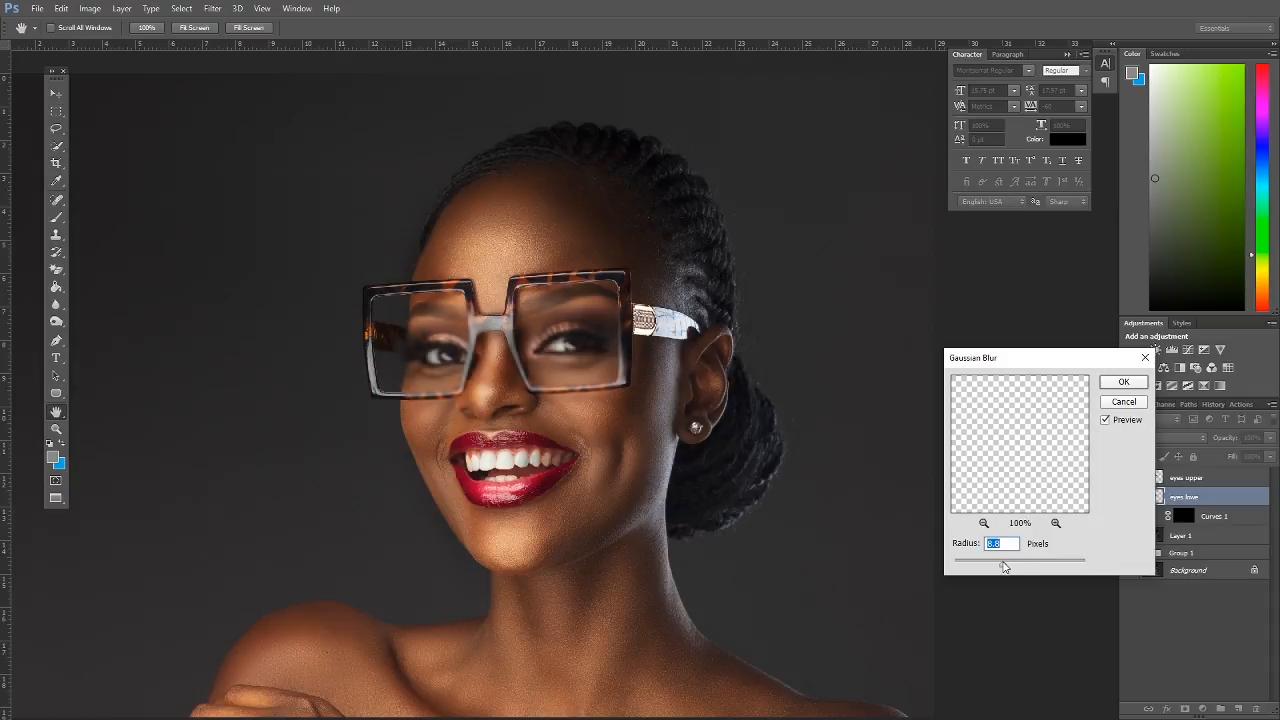
{"action": "left_click", "coordinate": [1124, 383]}
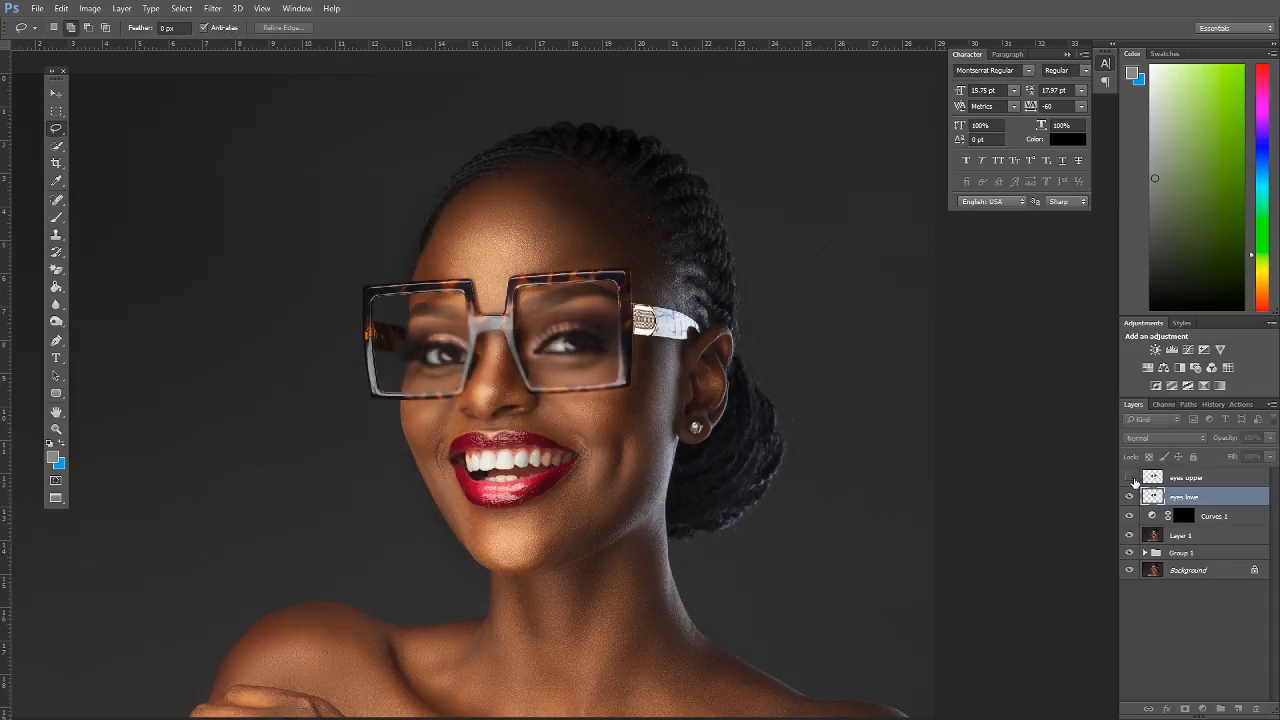
Show "eyes upper", apply the "eyes lowe" layer to it with Subtract, scale 2 and offset 128, and set its blend mode to Linear Light.
{"action": "left_click", "coordinate": [1130, 479]}
{"action": "left_click", "coordinate": [1189, 479]}
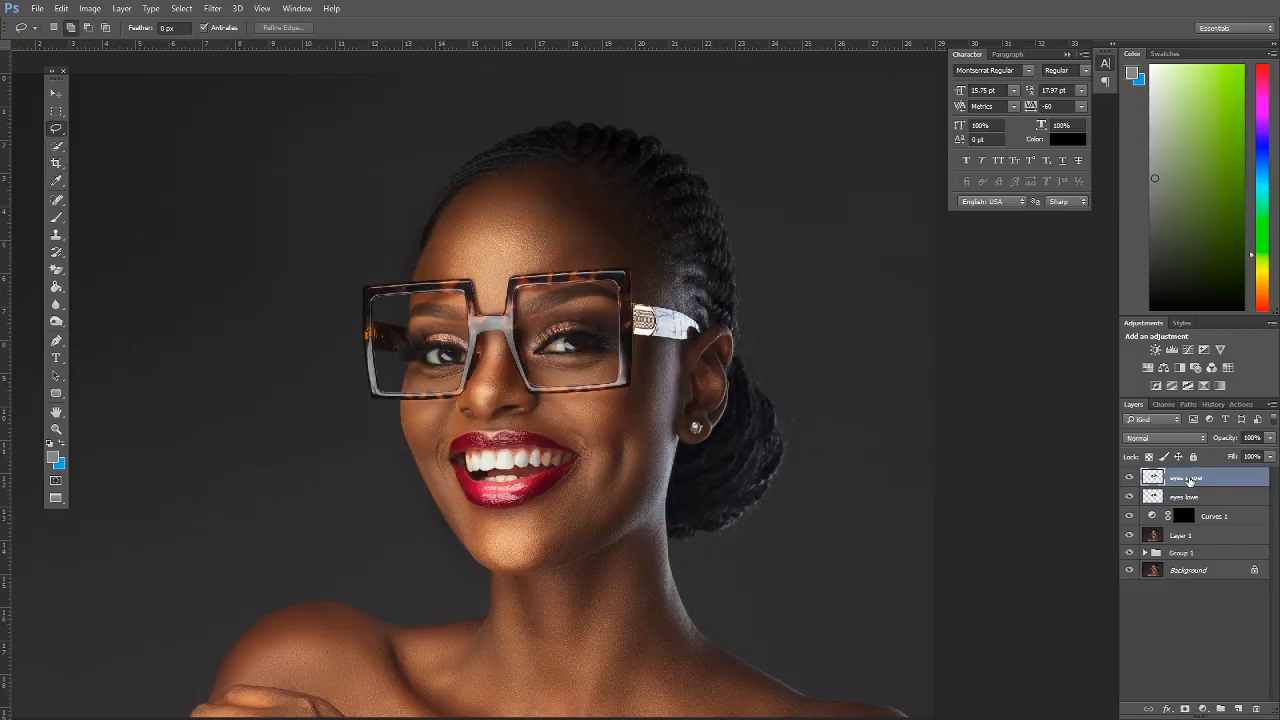
{"action": "left_click", "coordinate": [90, 9]}
{"action": "left_click", "coordinate": [136, 204]}
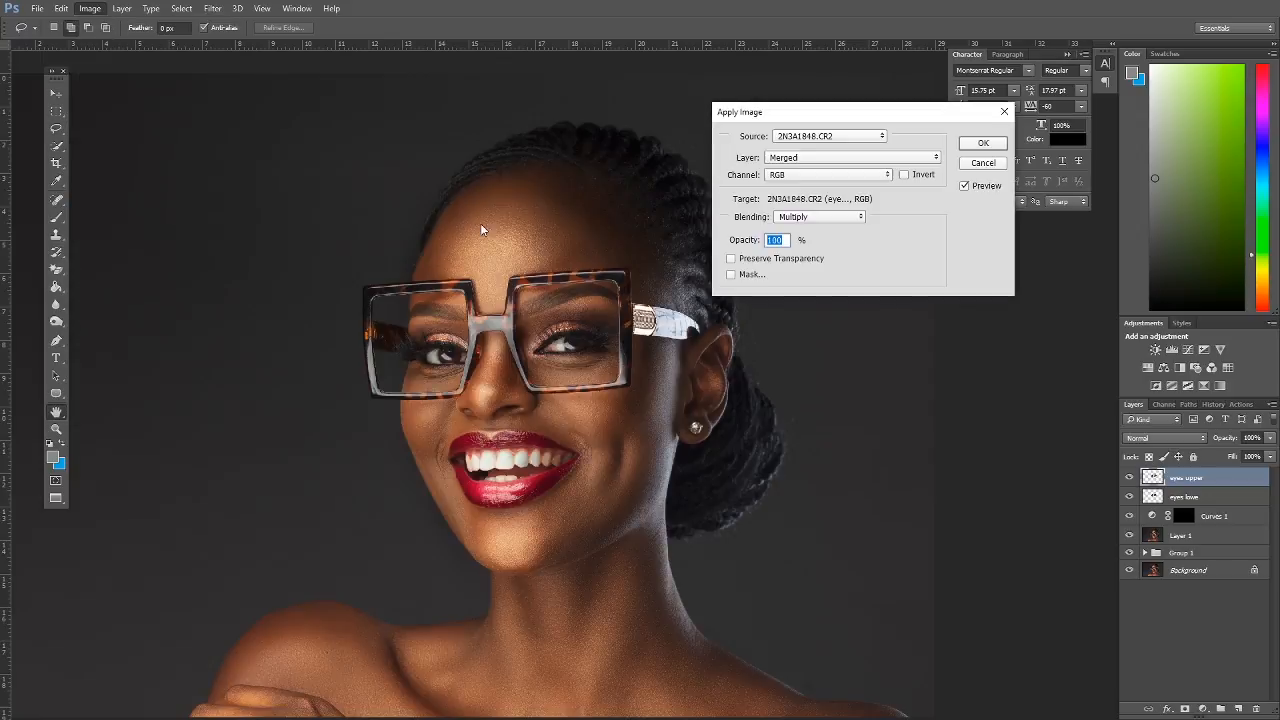
{"action": "left_click", "coordinate": [934, 160]}
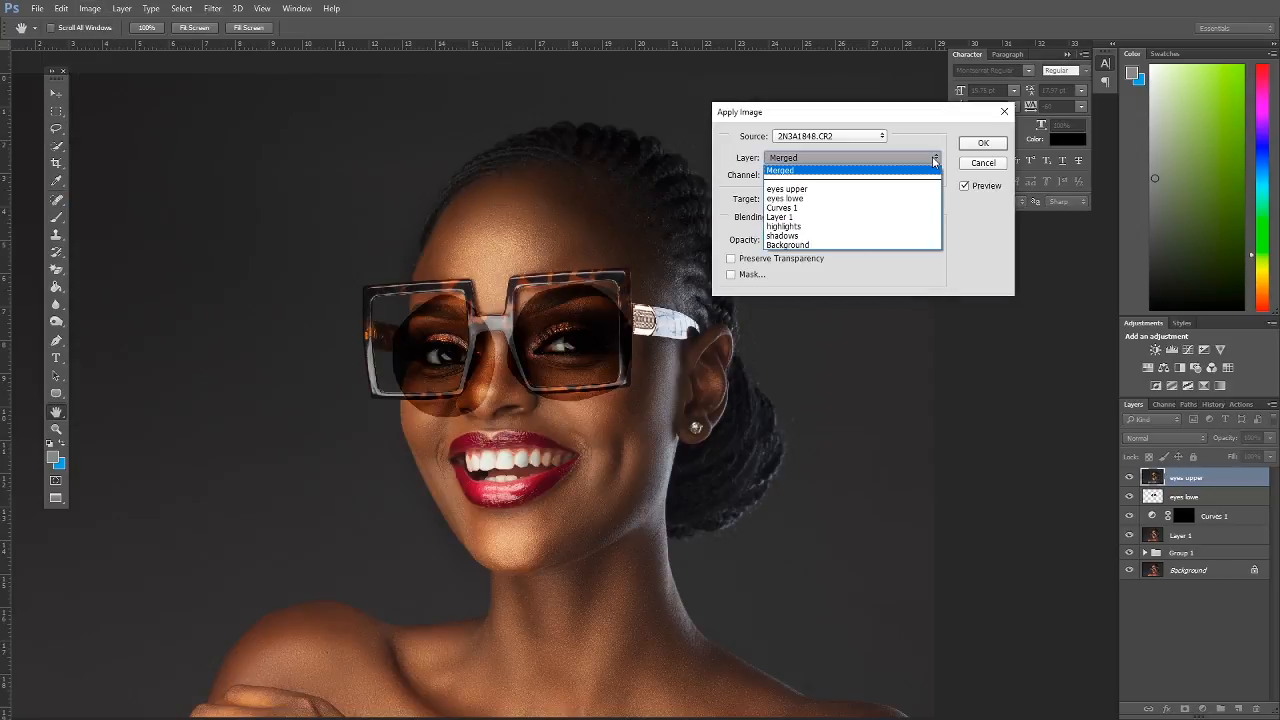
{"action": "left_click", "coordinate": [806, 204]}
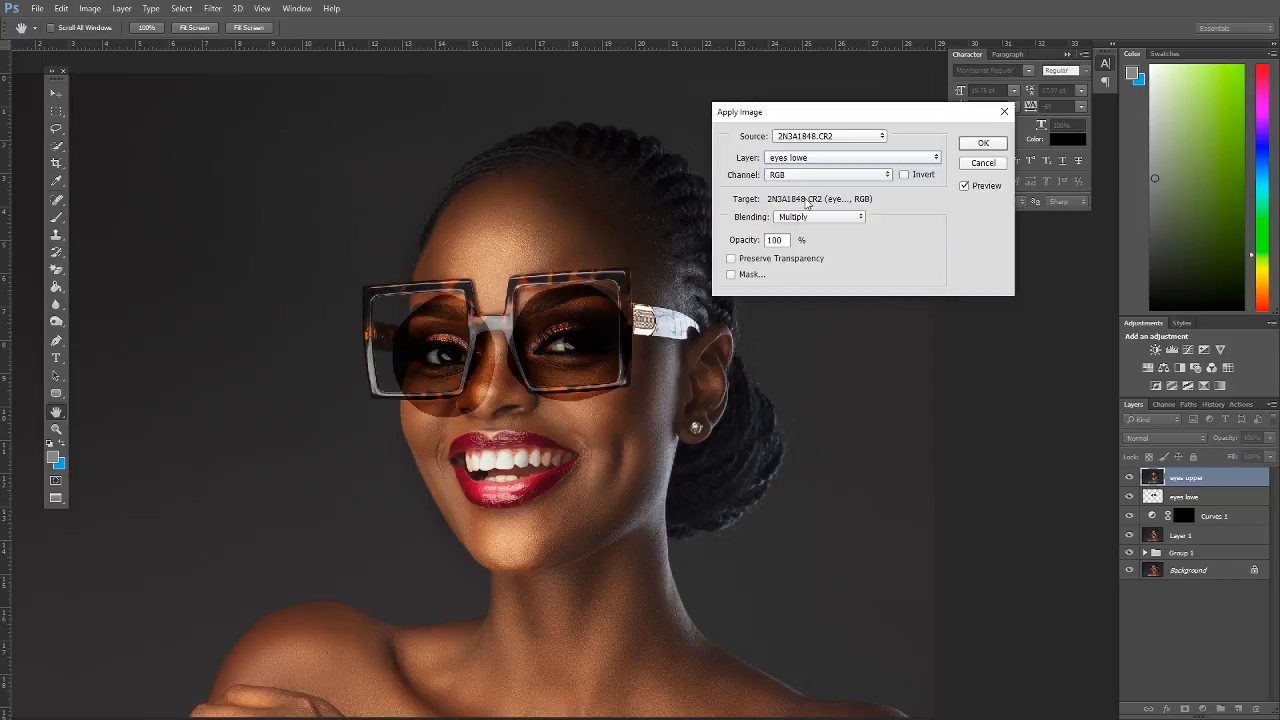
{"action": "left_click", "coordinate": [858, 217]}
{"action": "left_click", "coordinate": [800, 444]}
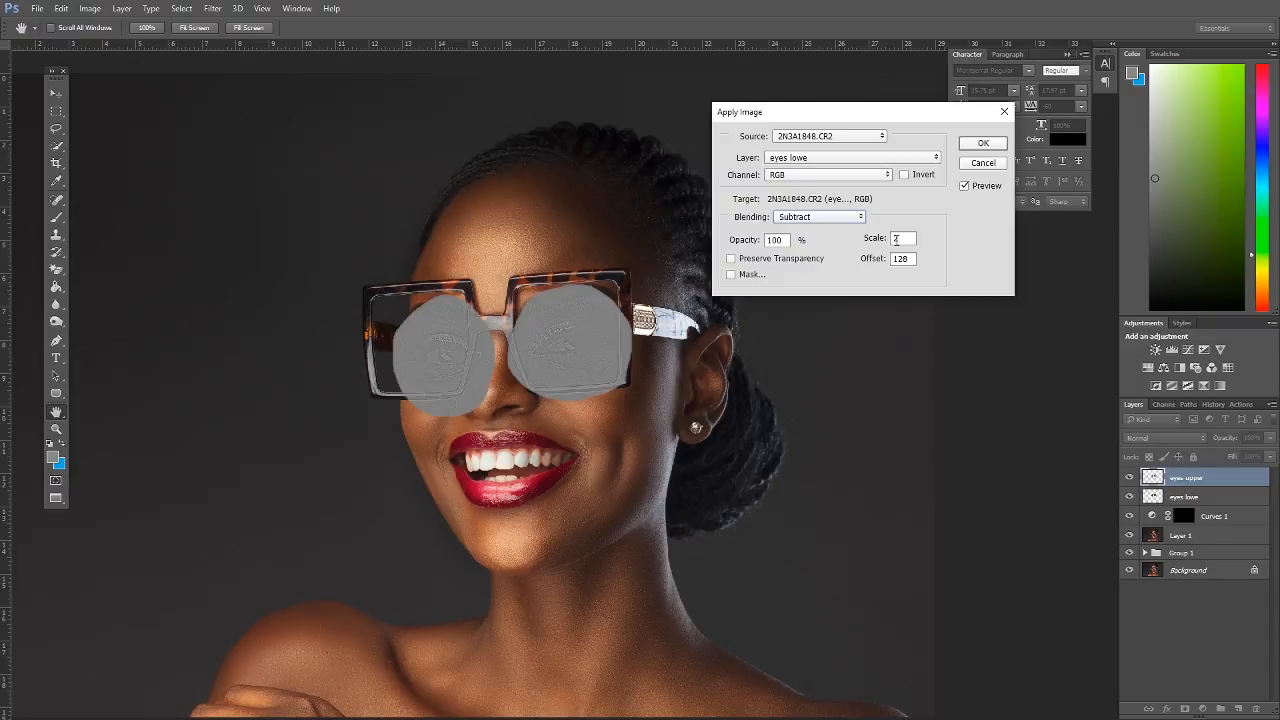
{"action": "left_click", "coordinate": [983, 143]}
{"action": "left_click", "coordinate": [1204, 440]}
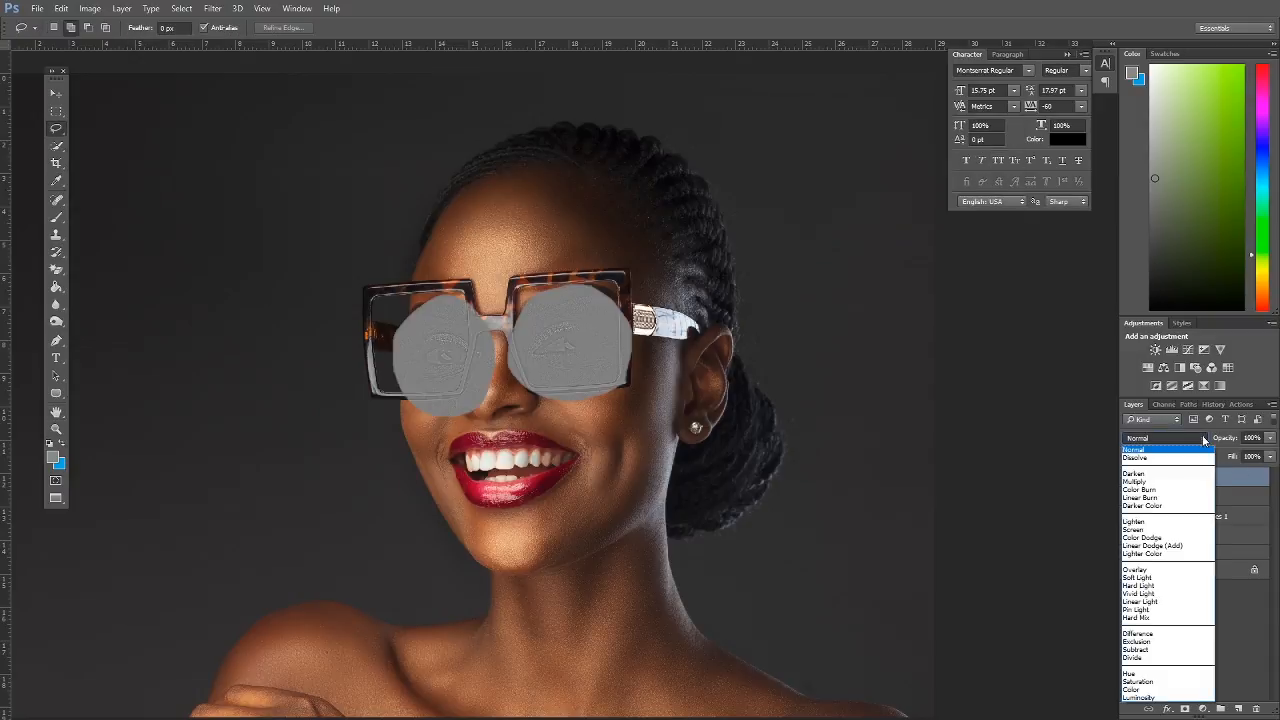
{"action": "left_click", "coordinate": [1147, 607]}
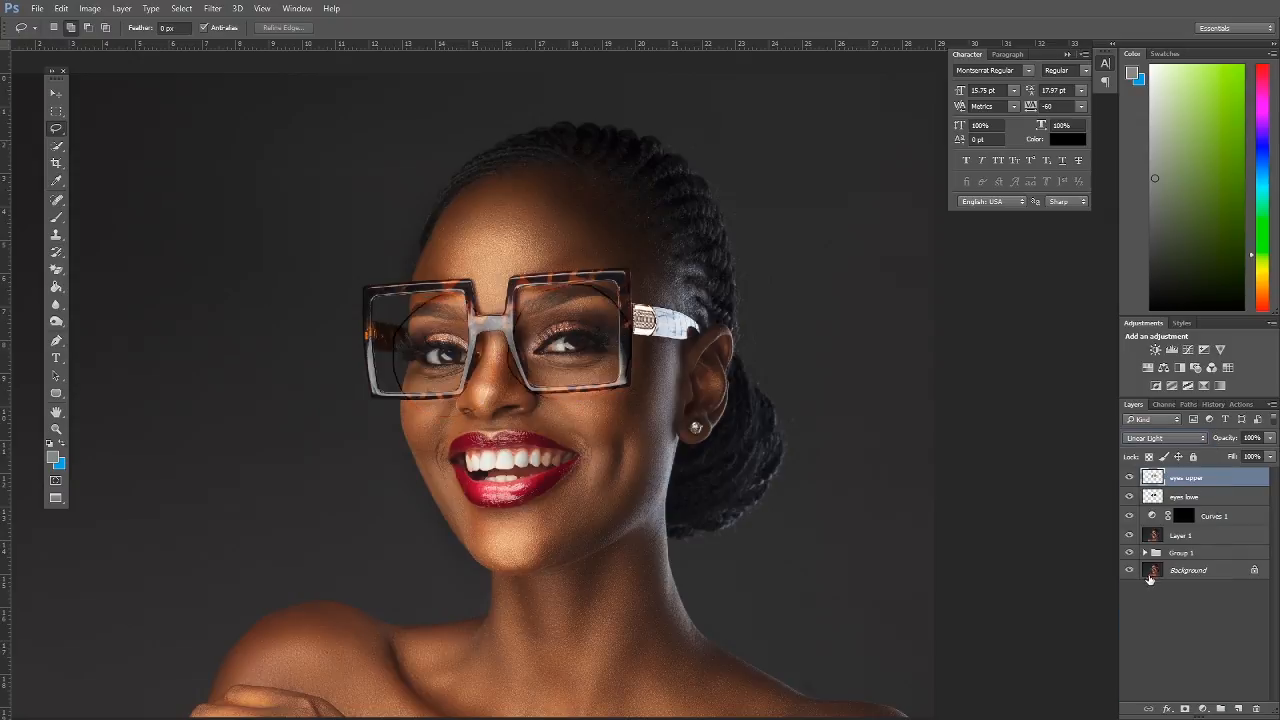
Compare the image with and without "eyes lowe", then reduce that layer's fill to 37%.
{"action": "left_click", "coordinate": [1222, 497]}
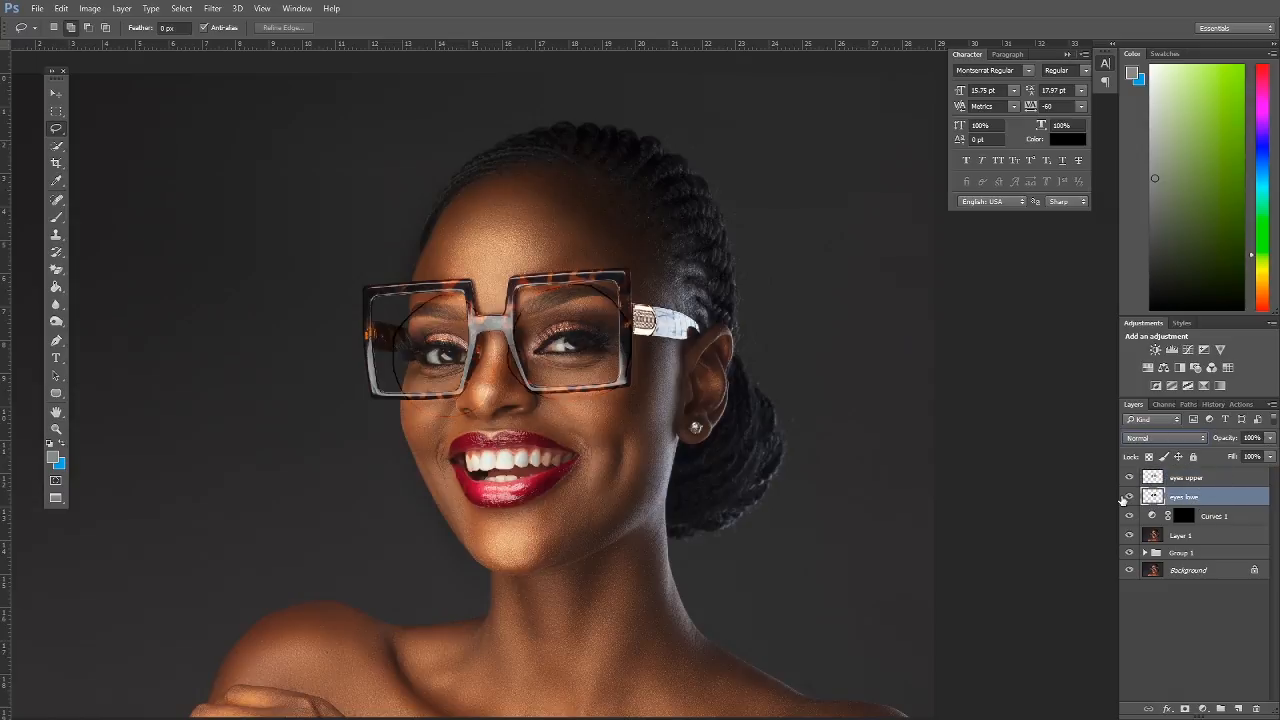
{"action": "left_click", "coordinate": [1129, 497]}
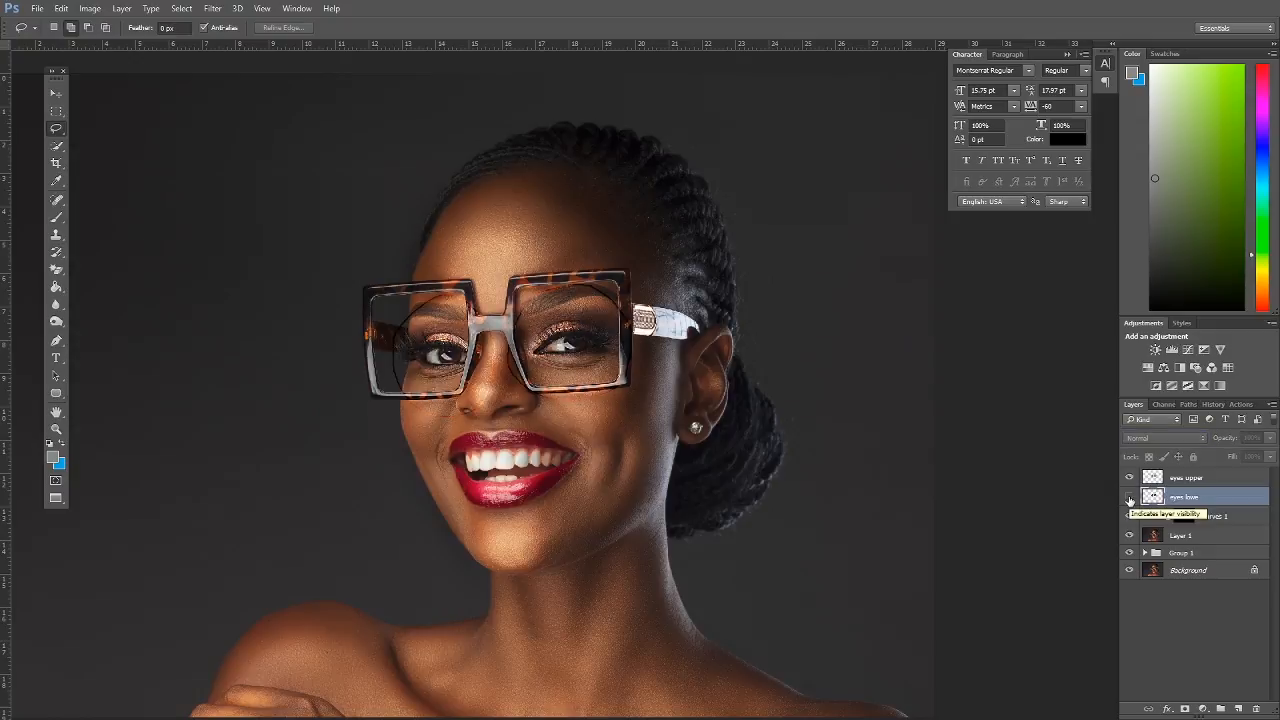
{"action": "left_click", "coordinate": [1129, 497]}
{"action": "left_click", "coordinate": [1271, 457]}
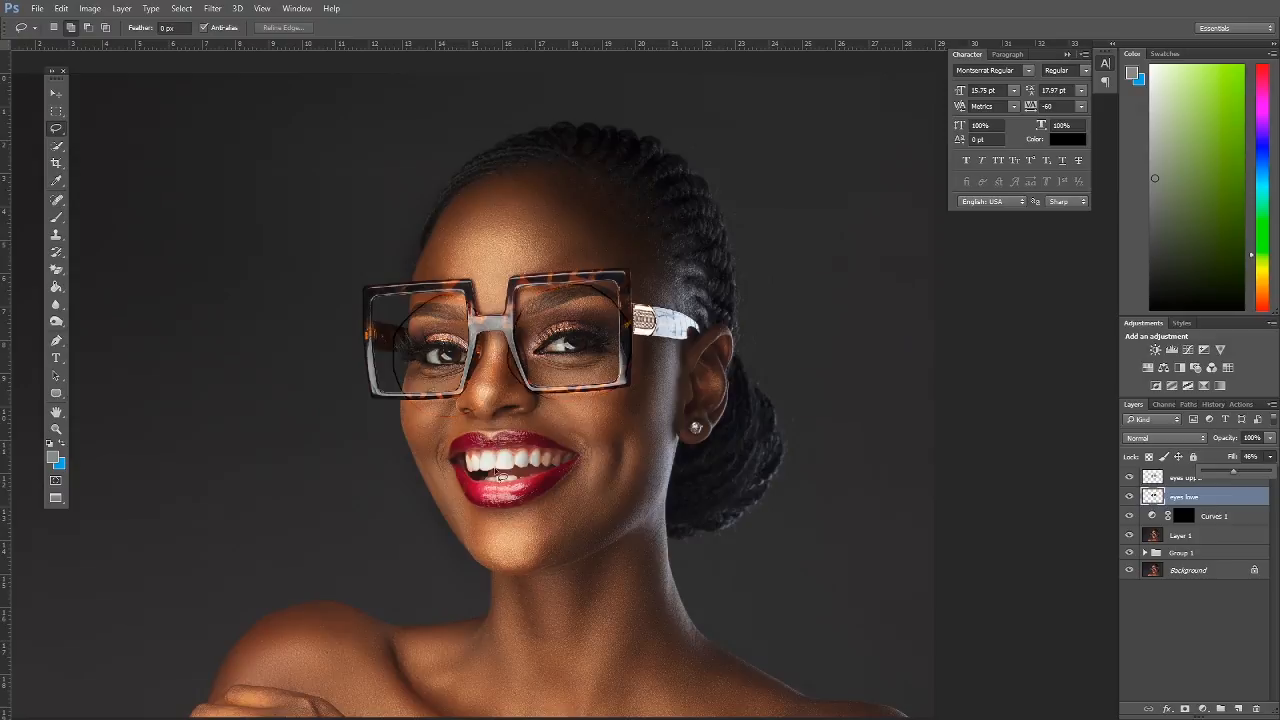
{"action": "left_click", "coordinate": [56, 429]}
{"action": "left_click", "coordinate": [568, 350]}
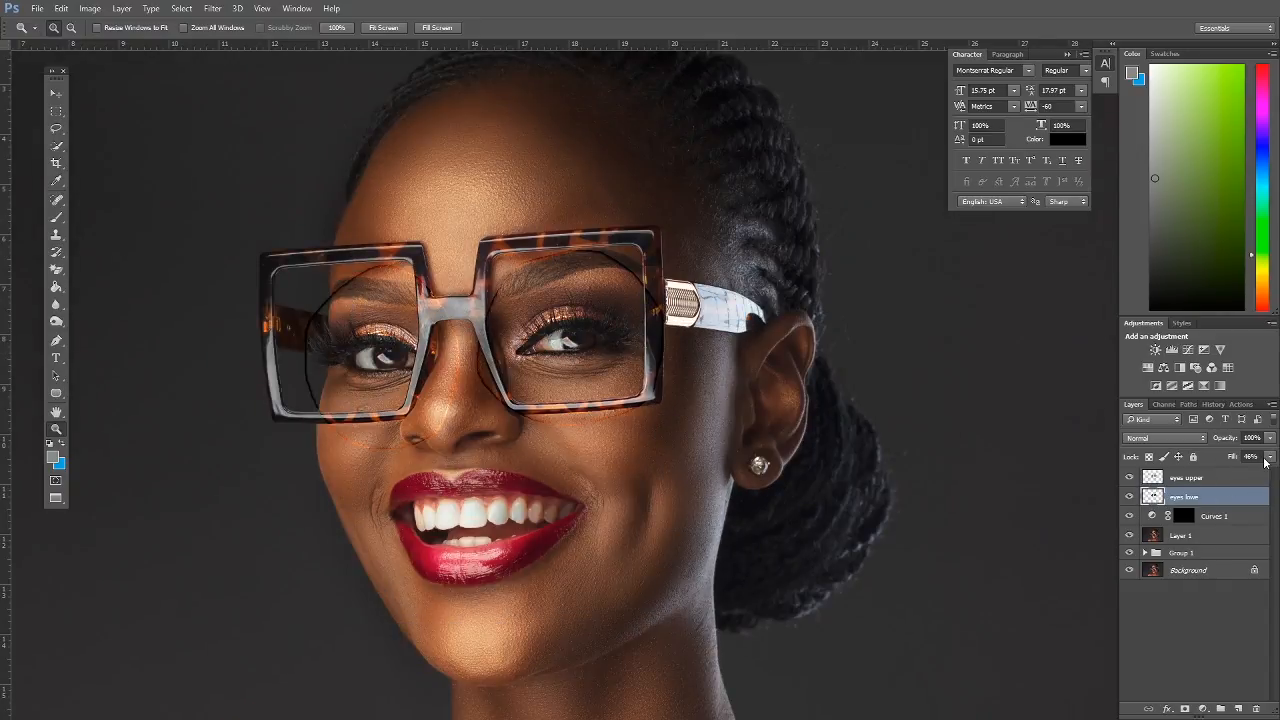
{"action": "left_click", "coordinate": [1270, 457]}
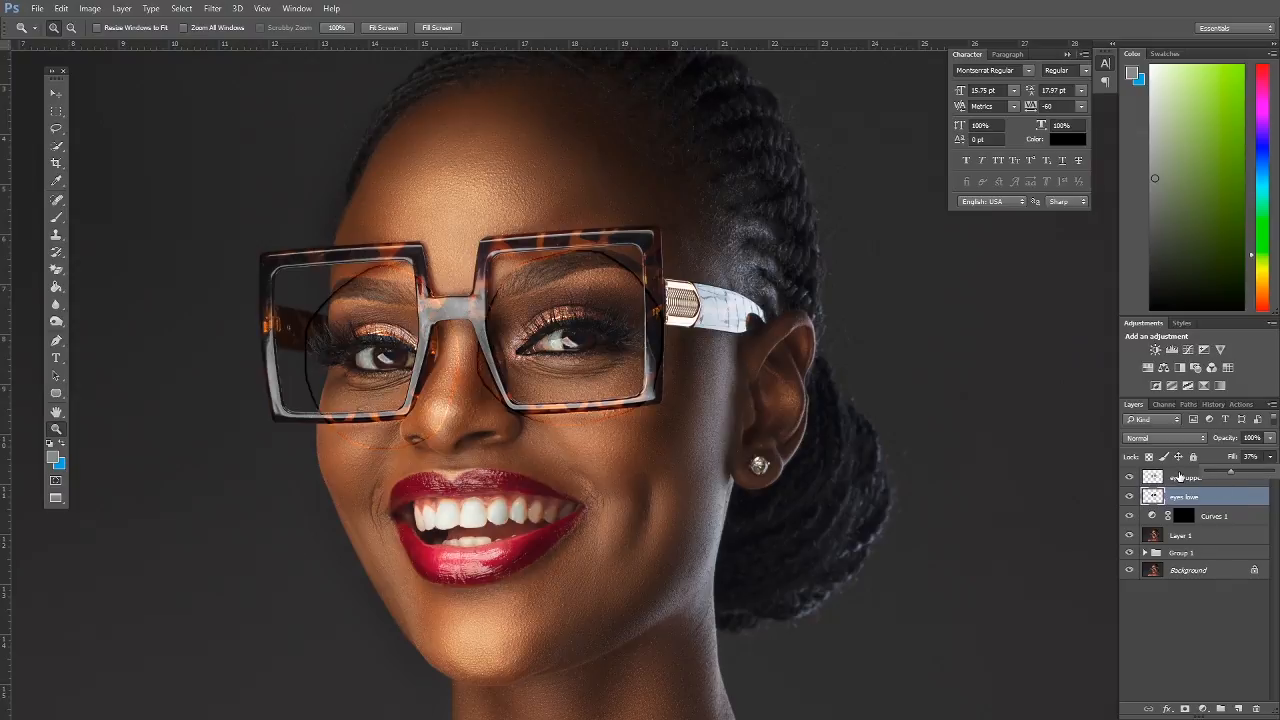
Group the "eyes upper" and "eyes lowe" layers and name the group "eyes".
{"action": "left_click", "coordinate": [1184, 477]}
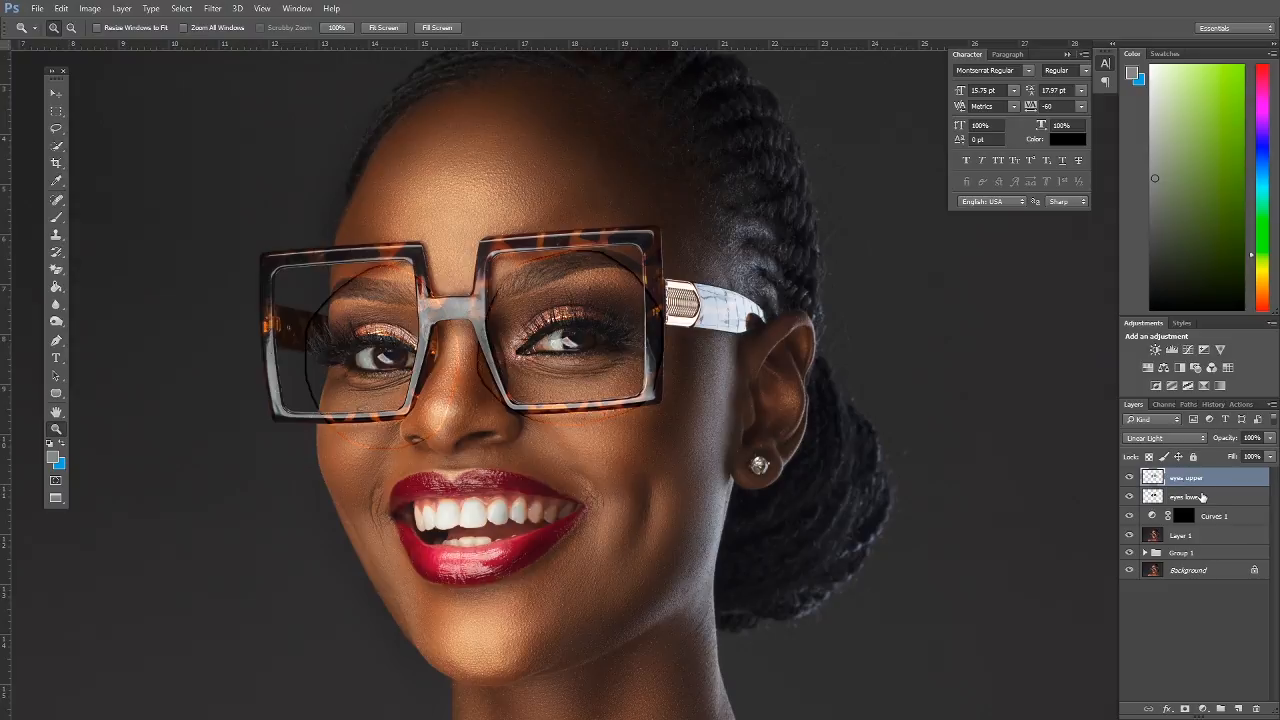
{"action": "left_click", "coordinate": [1203, 497], "text": "shift"}
{"action": "left_click_drag", "start_coordinate": [1232, 484], "coordinate": [1222, 708]}
{"action": "double_click", "coordinate": [1184, 476]}
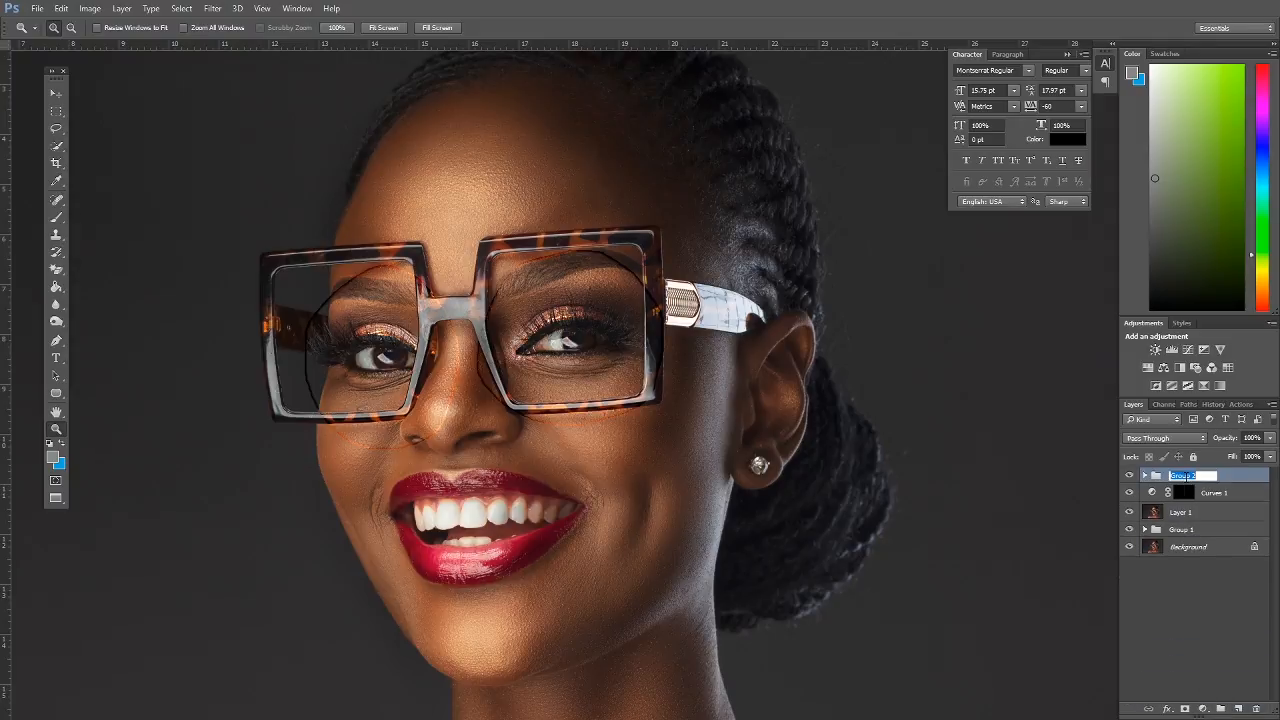
{"action": "type", "text": "eye"}
{"action": "key", "text": "Return"}
Add a white mask to the "eyes" group and paint out the dark outlines around both eyes with a softened 219 px black brush.
{"action": "left_click", "coordinate": [1184, 709]}
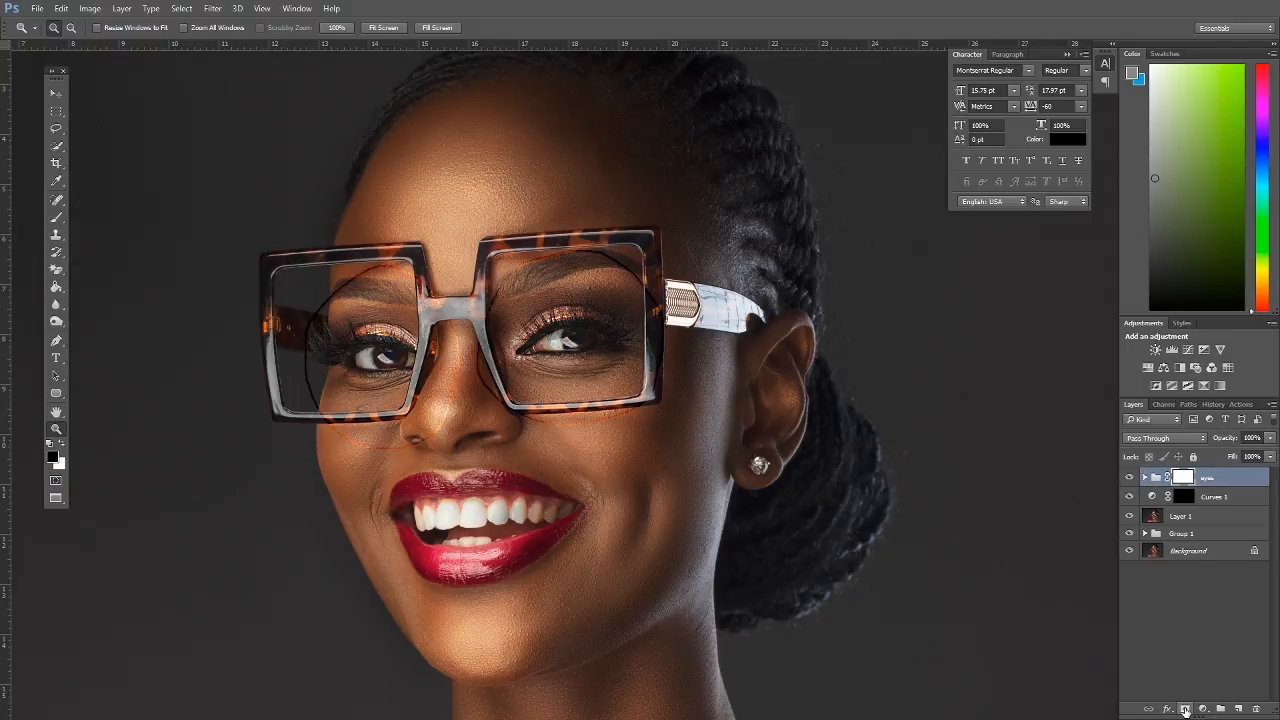
{"action": "left_click", "coordinate": [56, 217]}
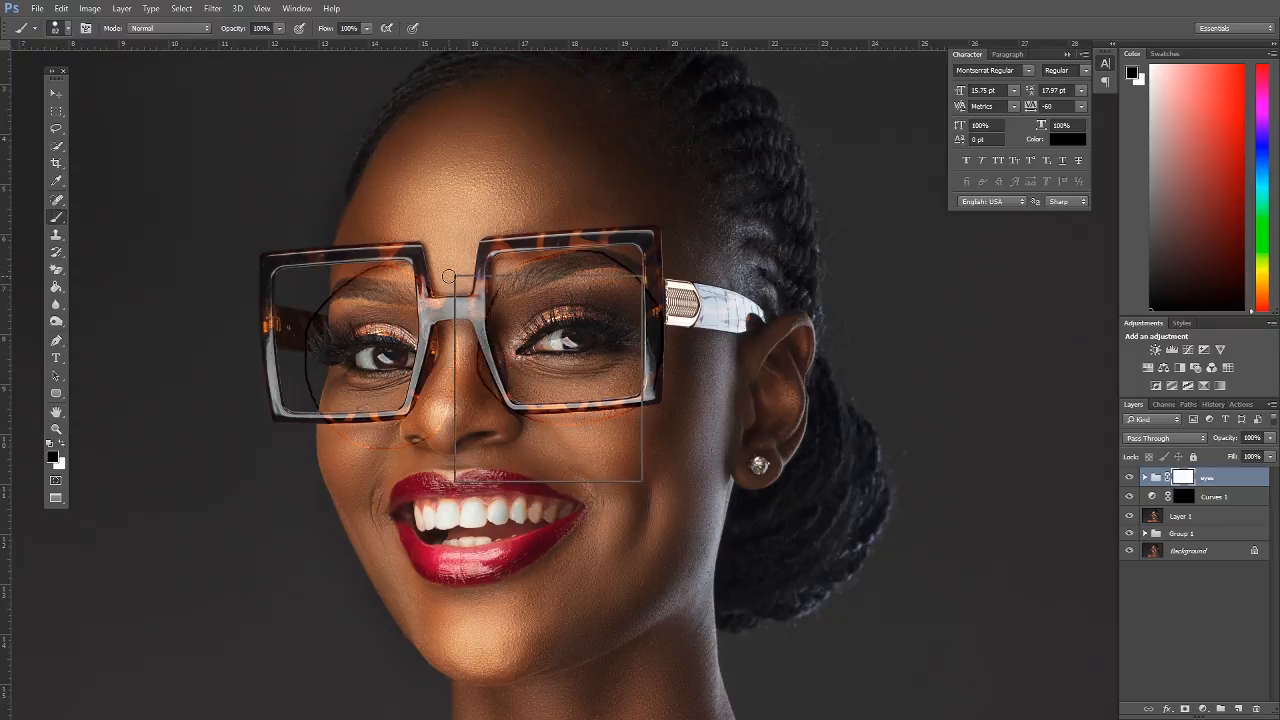
{"action": "right_click", "coordinate": [447, 280]}
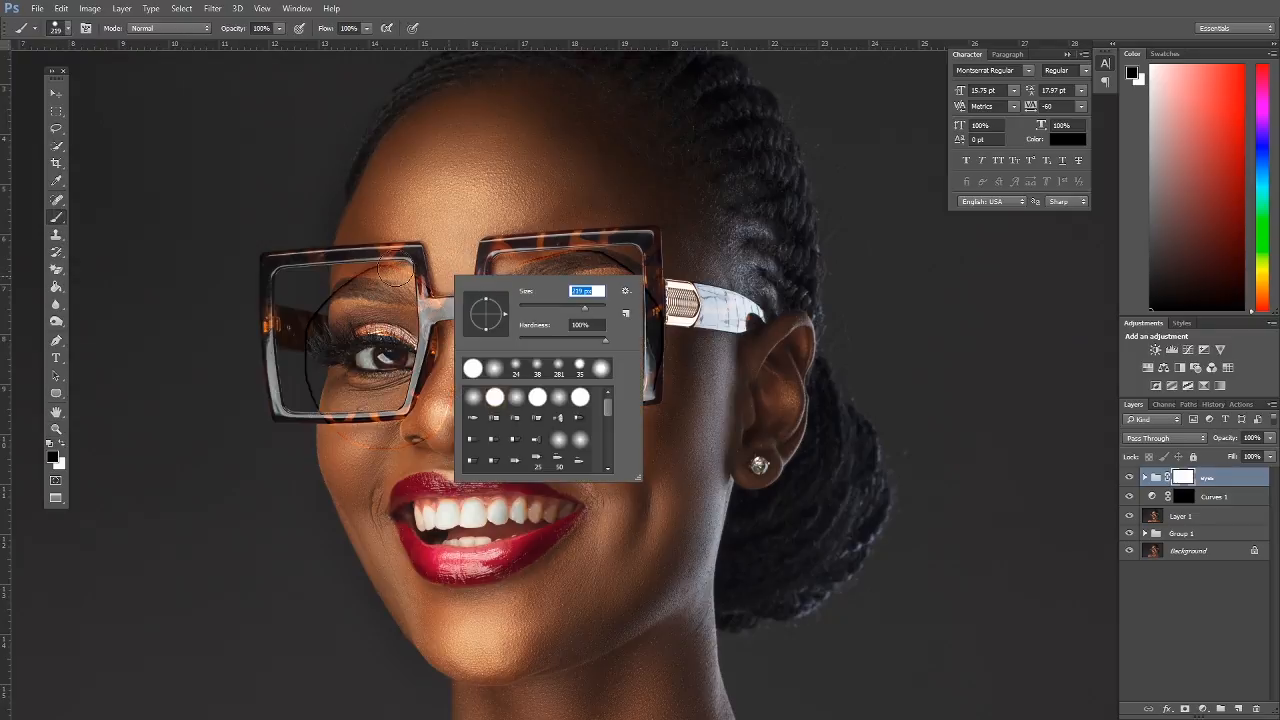
{"action": "left_click", "coordinate": [389, 259]}
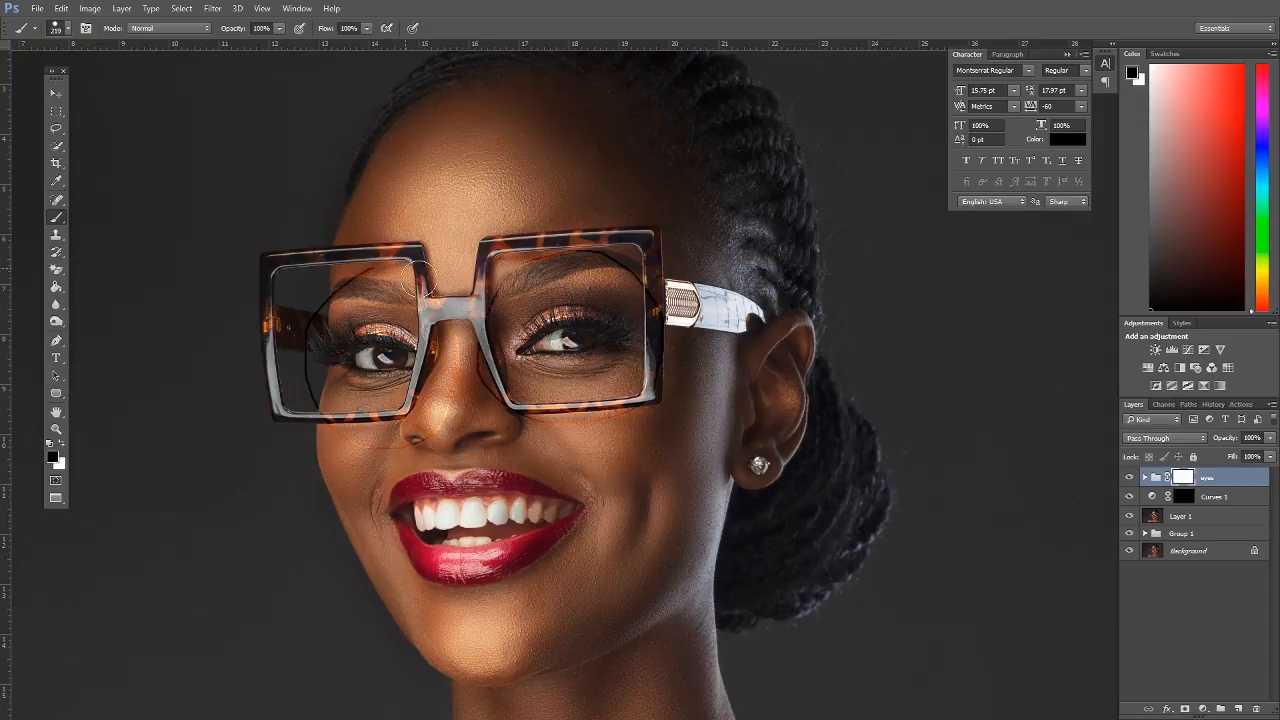
{"action": "right_click", "coordinate": [466, 283]}
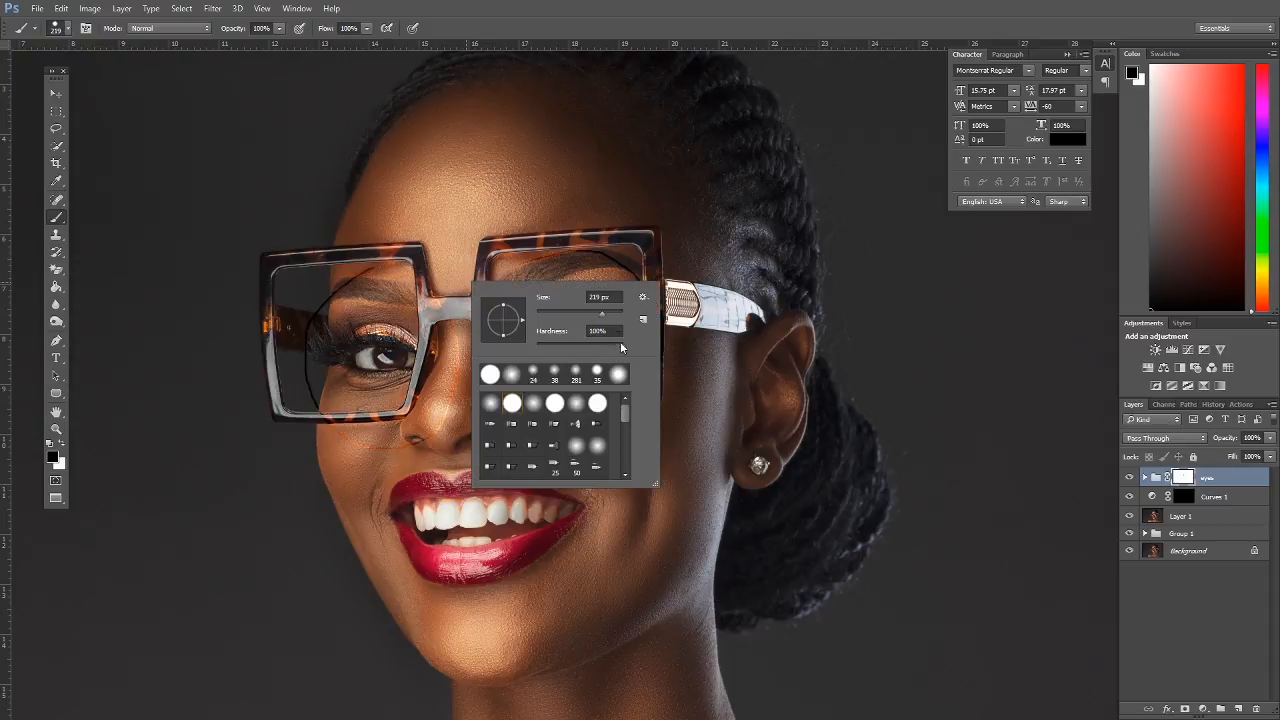
{"action": "key", "text": "Return"}
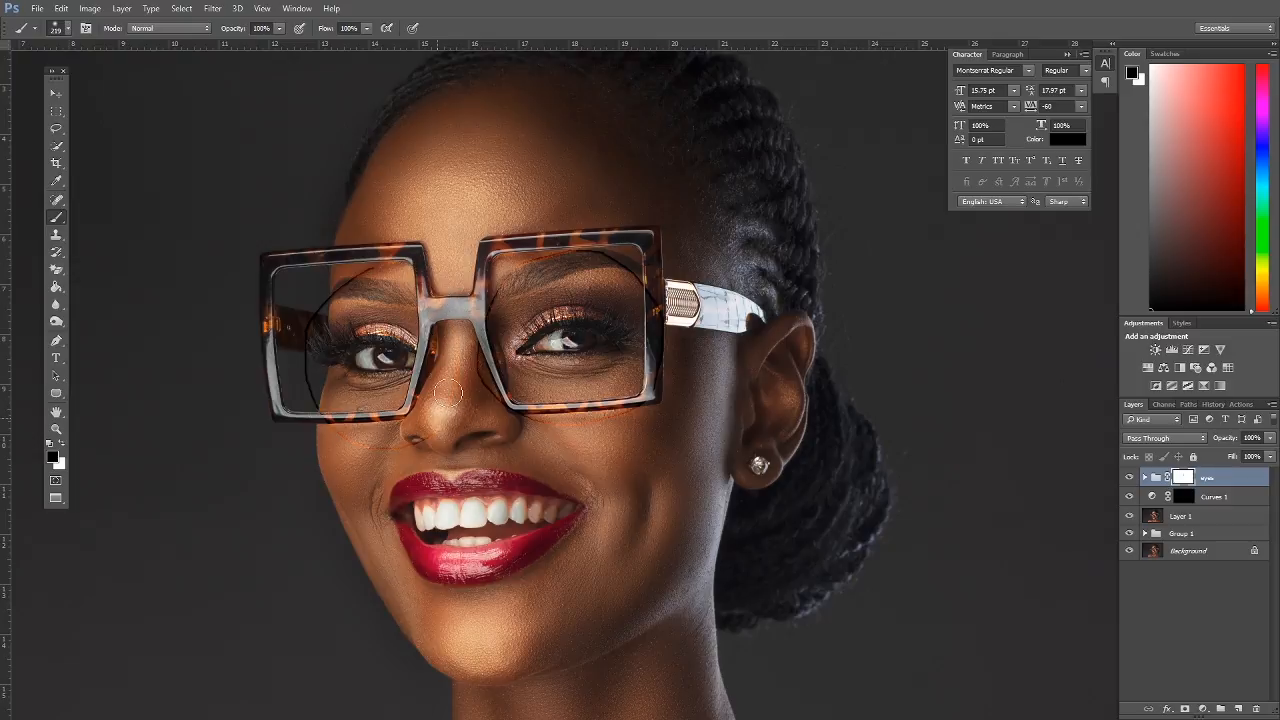
{"action": "mouse_move", "coordinate": [340, 420]}
{"action": "left_mouse_down"}
{"action": "mouse_move", "coordinate": [308, 373]}
{"action": "mouse_move", "coordinate": [308, 327]}
{"action": "mouse_move", "coordinate": [333, 296]}
{"action": "mouse_move", "coordinate": [397, 267]}
{"action": "mouse_move", "coordinate": [327, 311]}
{"action": "left_mouse_up"}
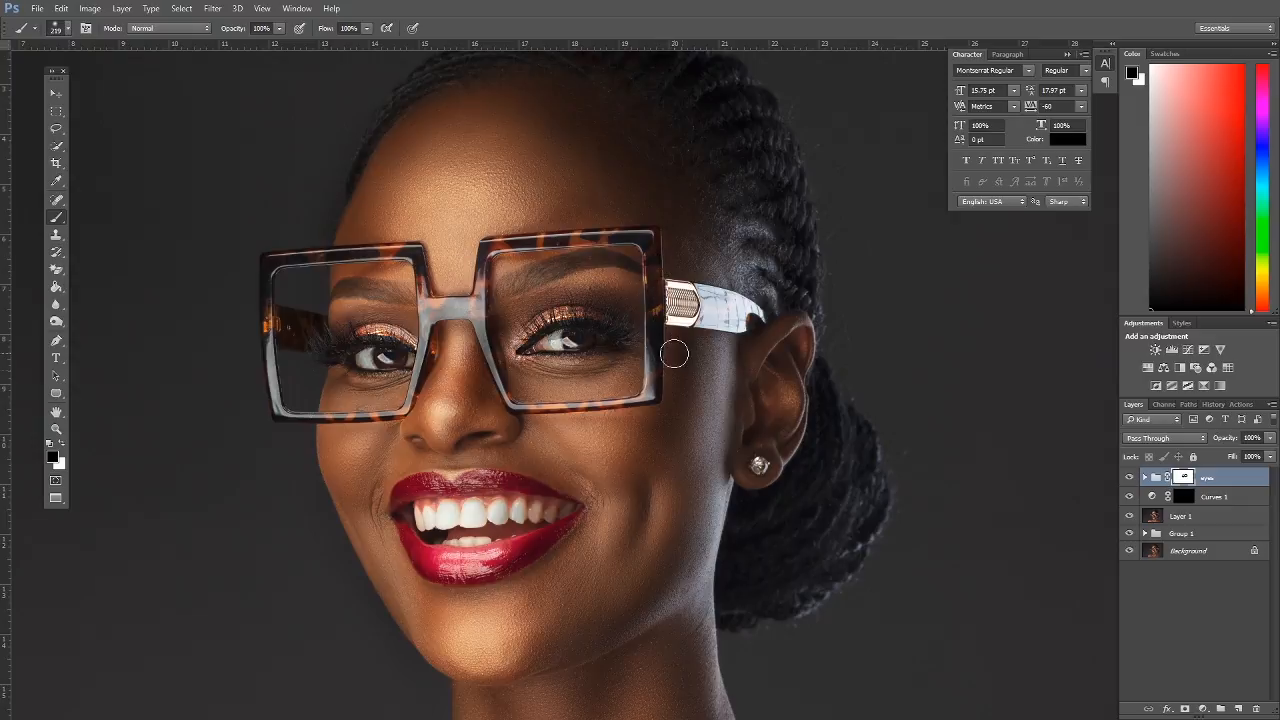
Group all the retouching layers above the Background and toggle the group's visibility to compare before and after.
{"action": "key", "text": "ctrl+0"}
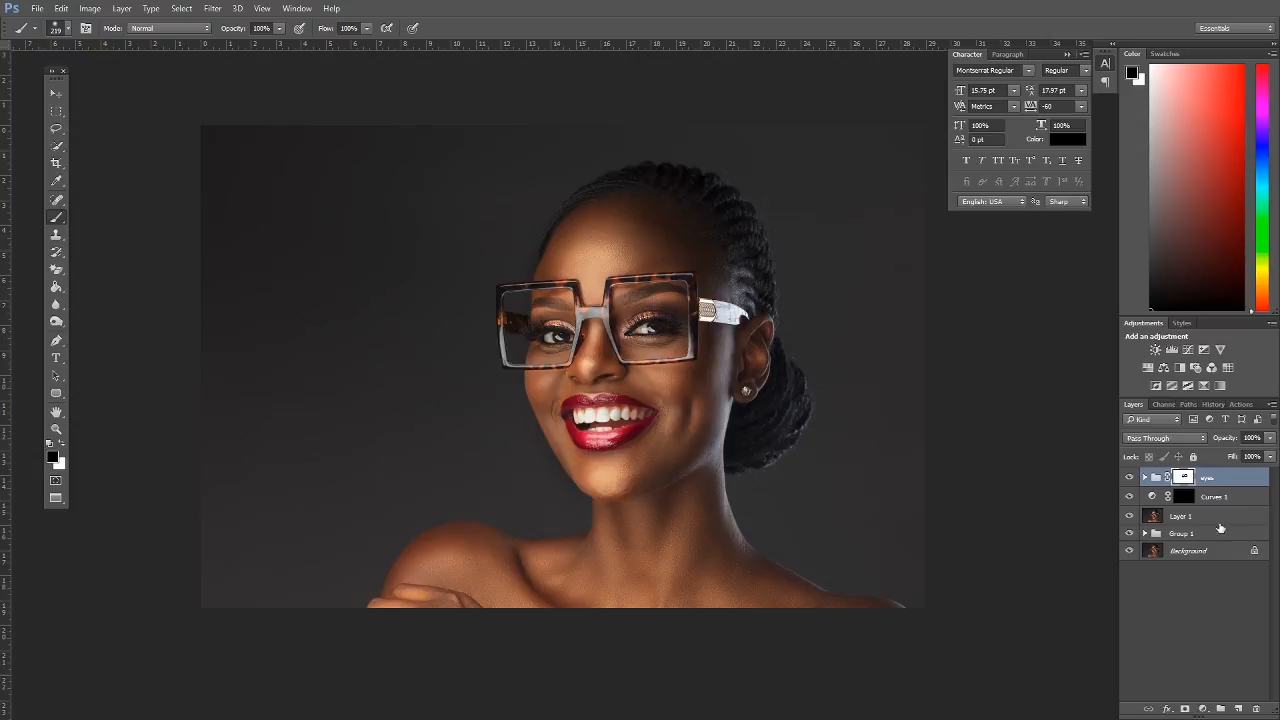
{"action": "left_click", "coordinate": [1203, 535], "text": "shift"}
{"action": "left_click_drag", "start_coordinate": [1205, 534], "coordinate": [1220, 708]}
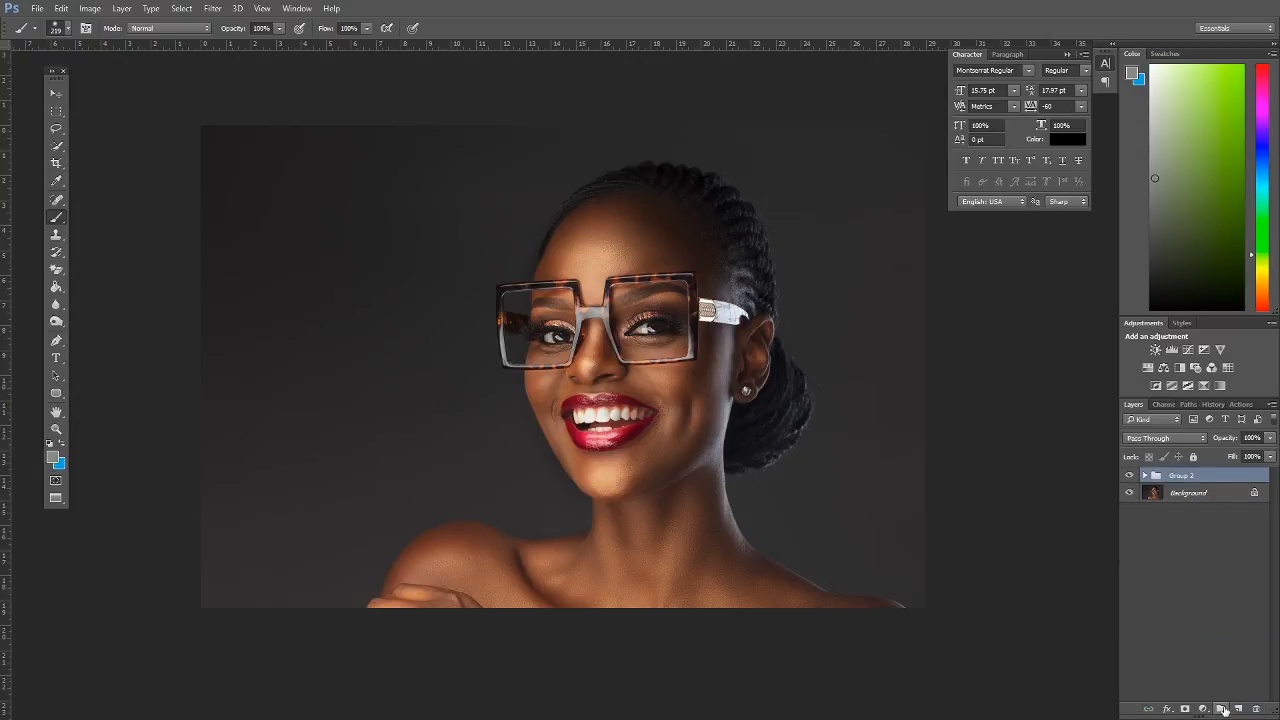
{"action": "left_click", "coordinate": [1126, 477]}
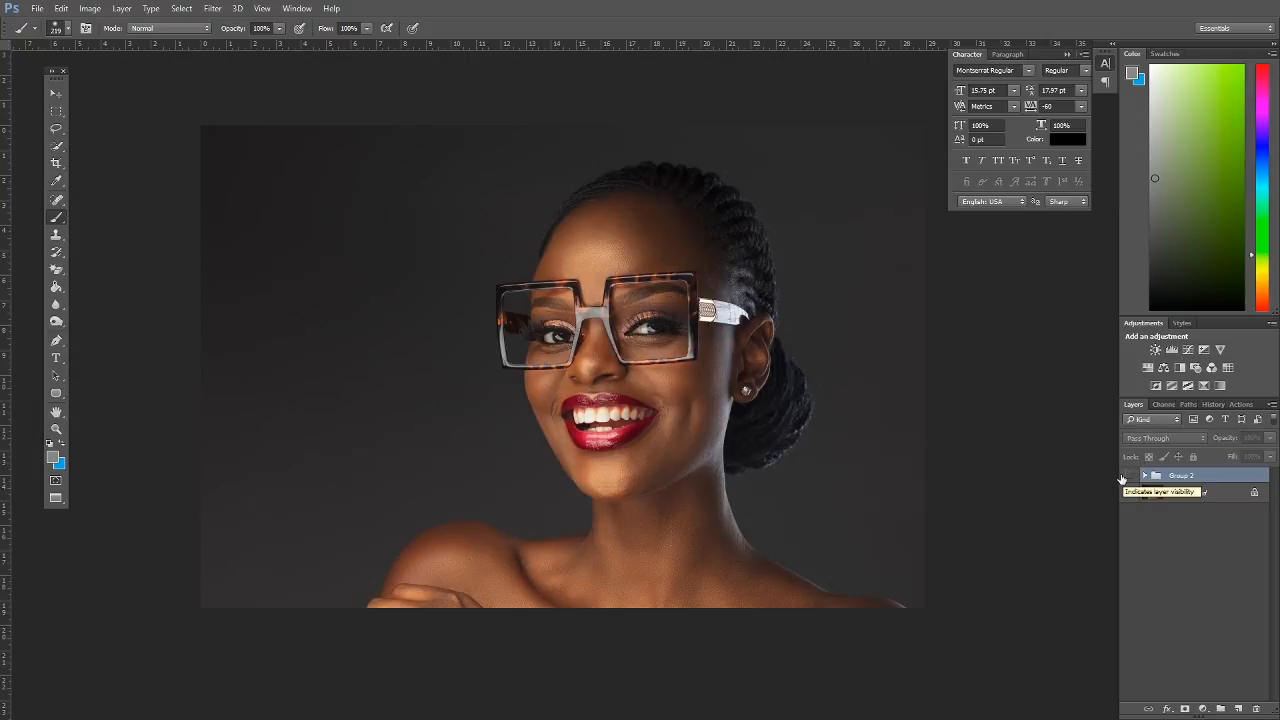
{"action": "left_click", "coordinate": [1131, 477]}
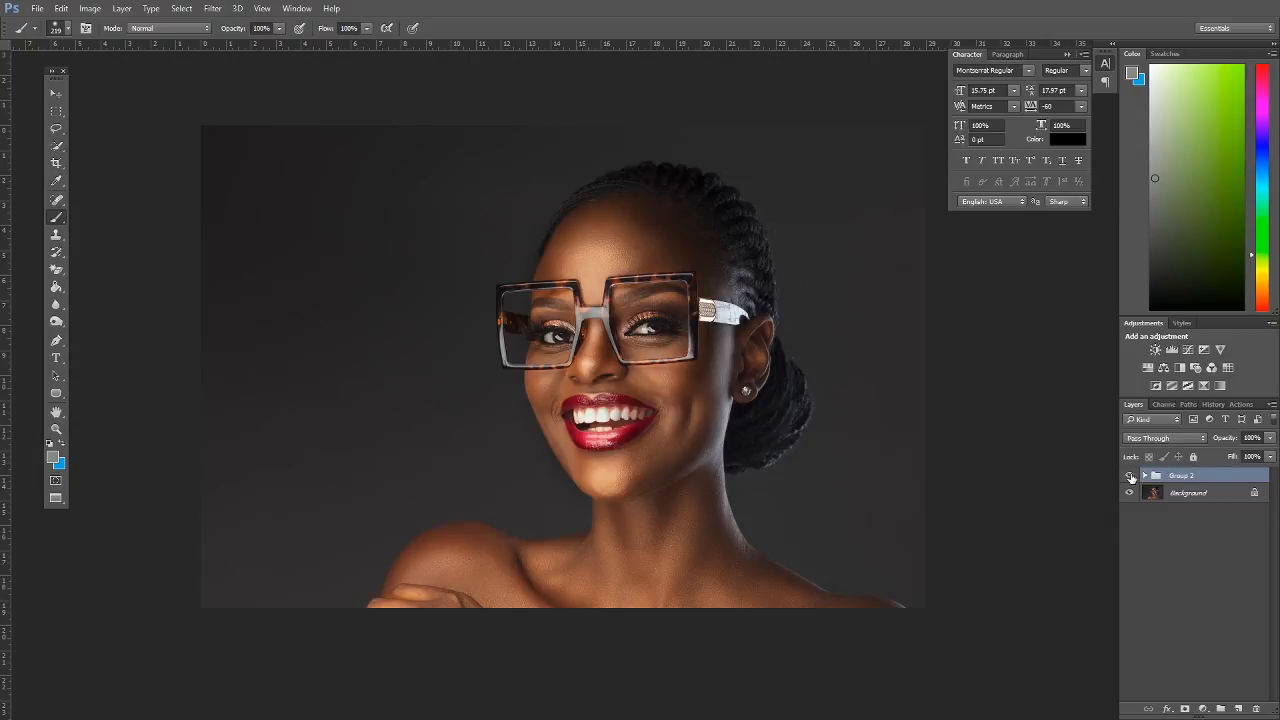